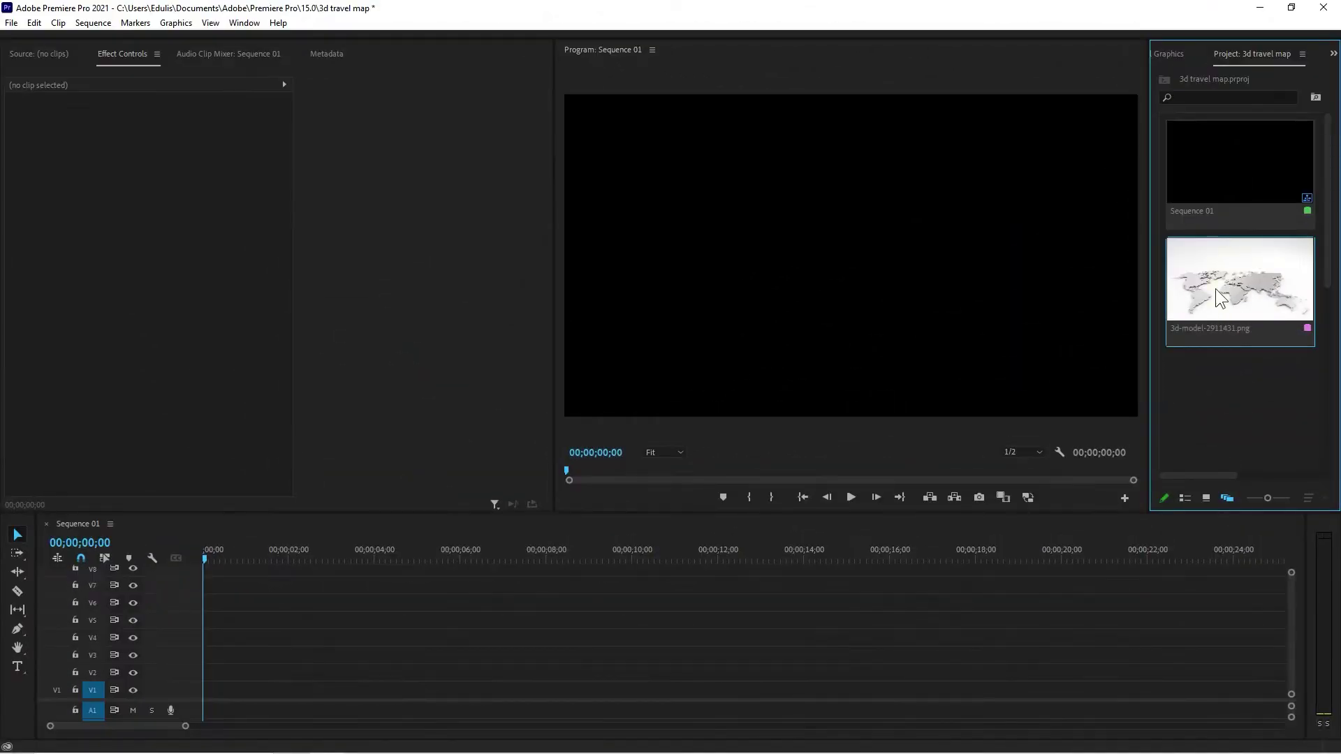
# Place 3d-model-2911431.png at the start of V1 and lengthen it to about 14;06.
pyautogui.click(1218, 301)
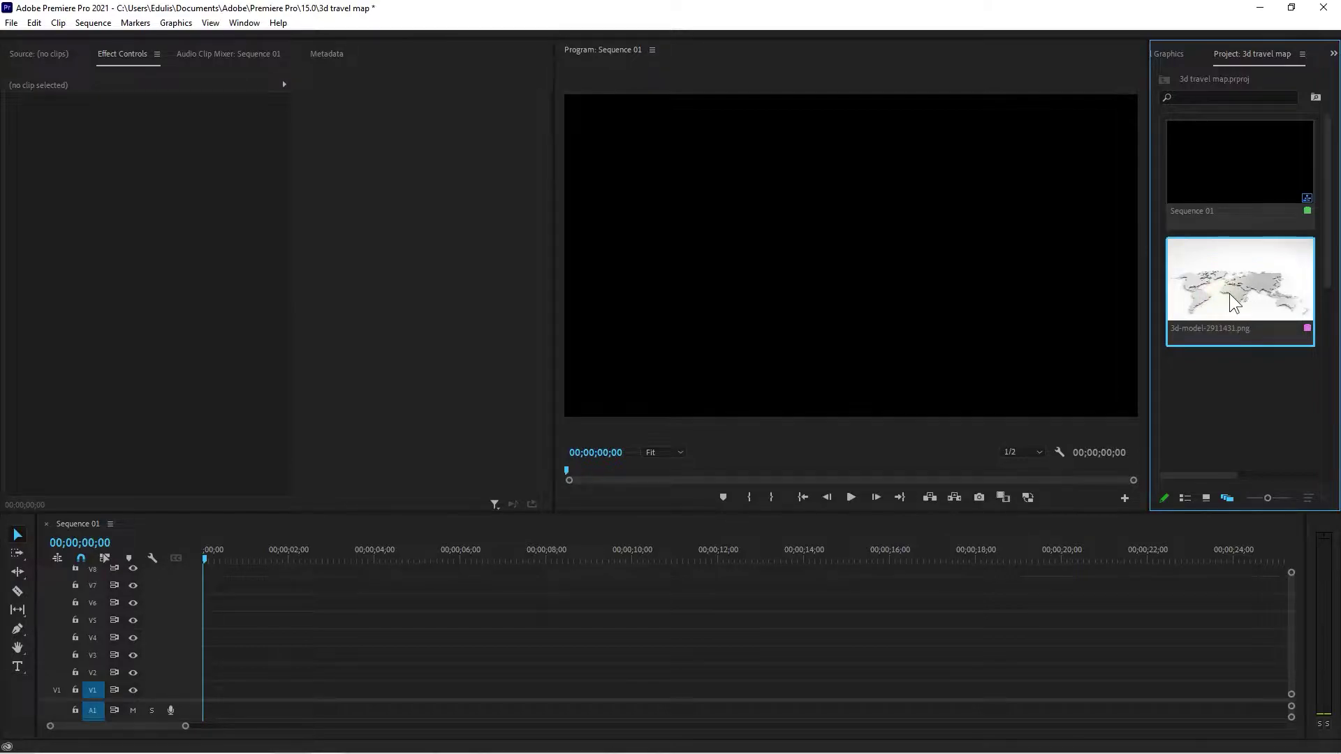
pyautogui.moveTo(1229, 293); pyautogui.dragTo(213, 695)
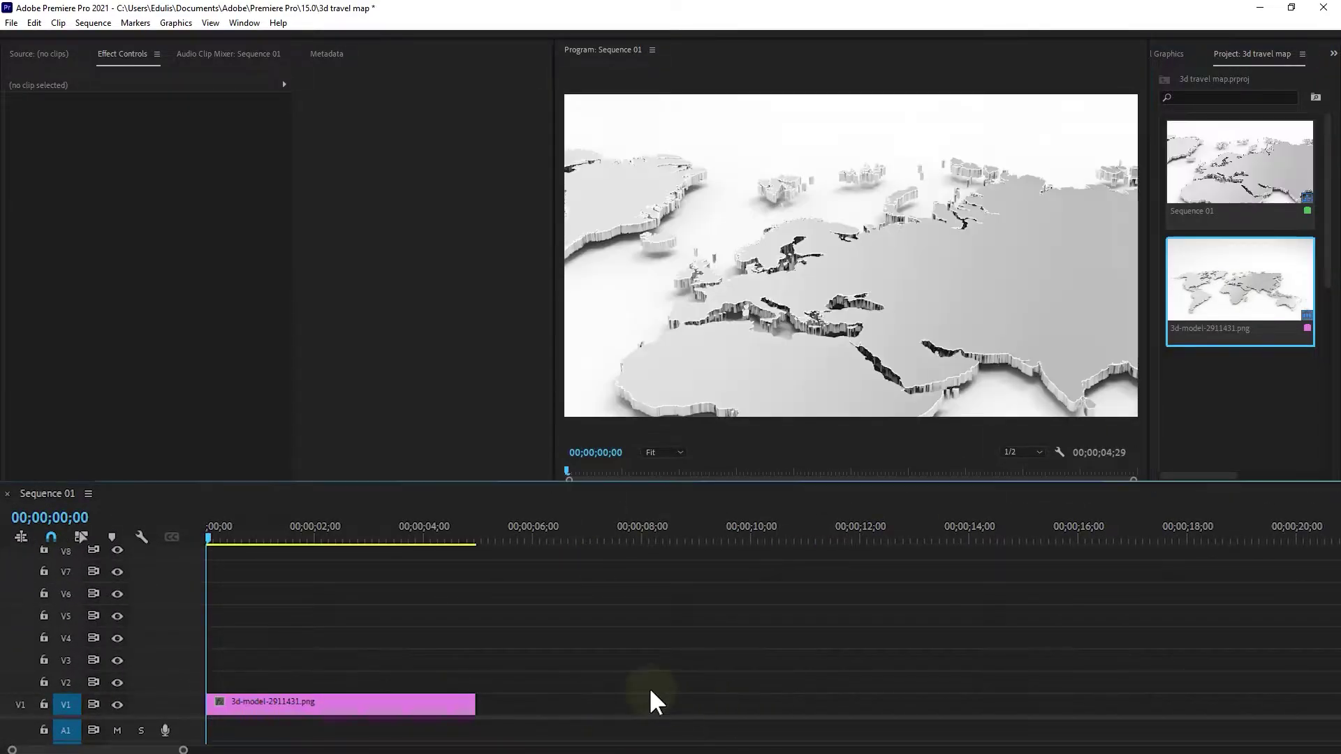
pyautogui.moveTo(475, 704); pyautogui.dragTo(977, 704)
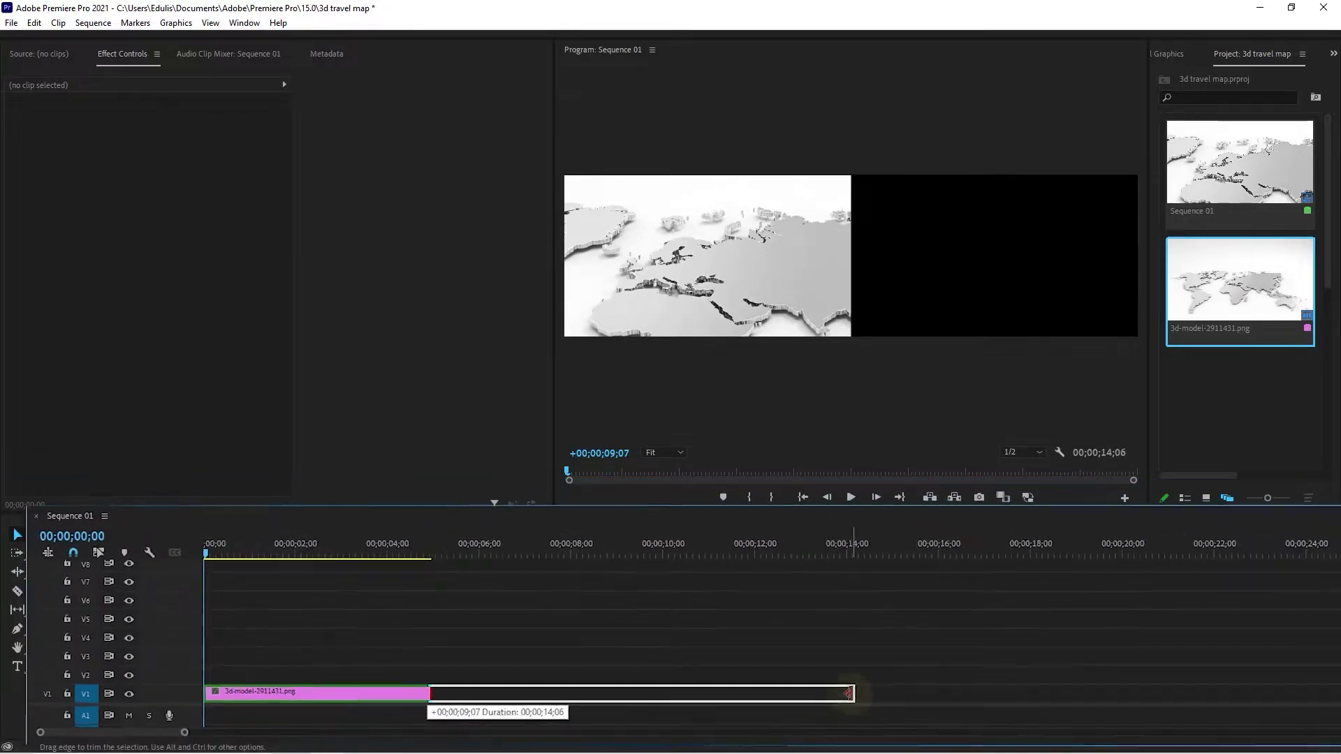
# Apply Scale to Frame Size to the map clip.
pyautogui.click(563, 688)
pyautogui.rightClick(564, 691)
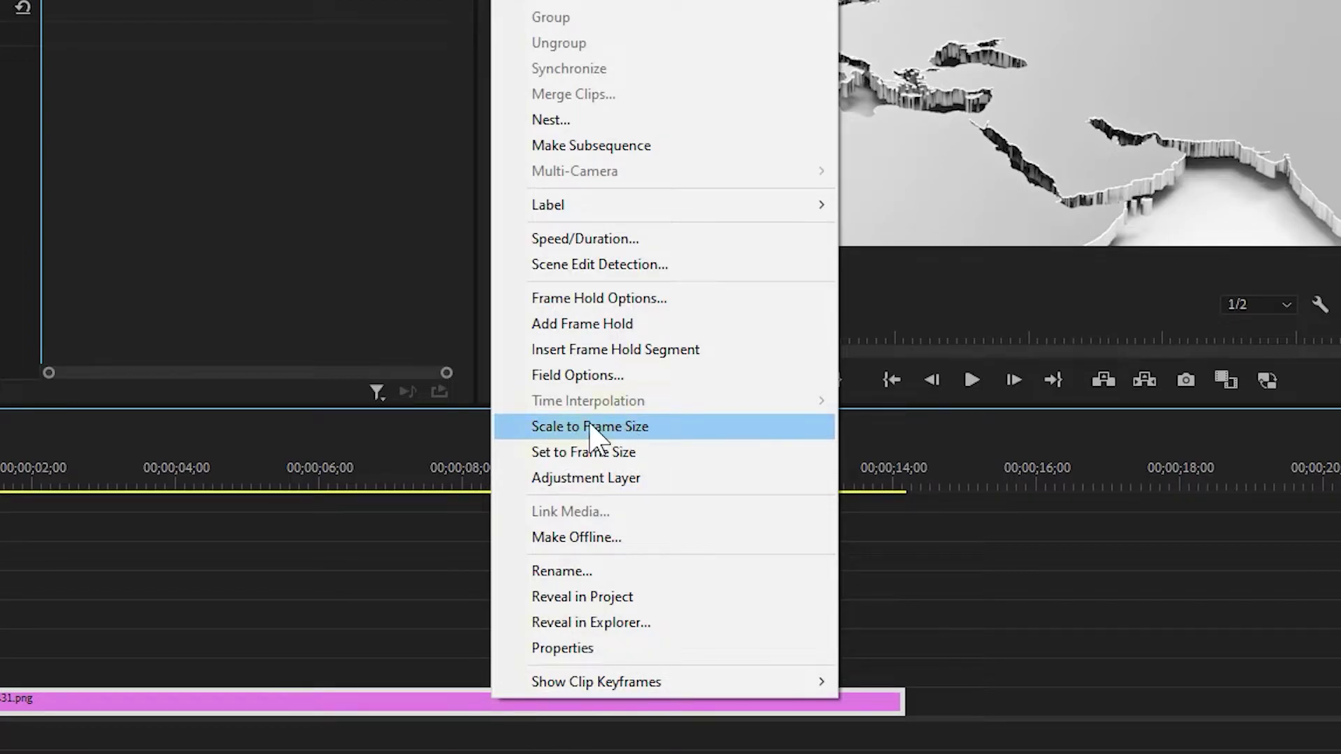
pyautogui.click(590, 428)
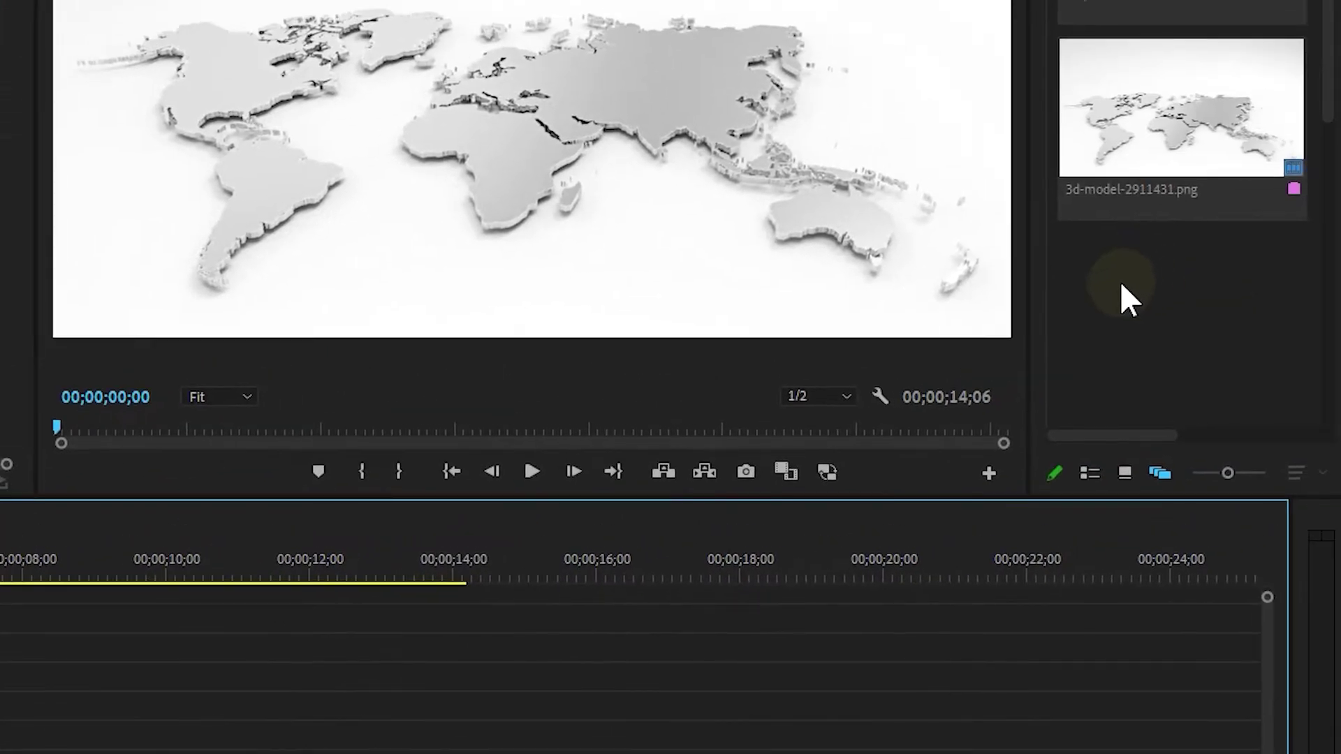
# Create a new Adjustment Layer in the Project panel with its default settings.
pyautogui.rightClick(1125, 276)
pyautogui.moveTo(1139, 370)
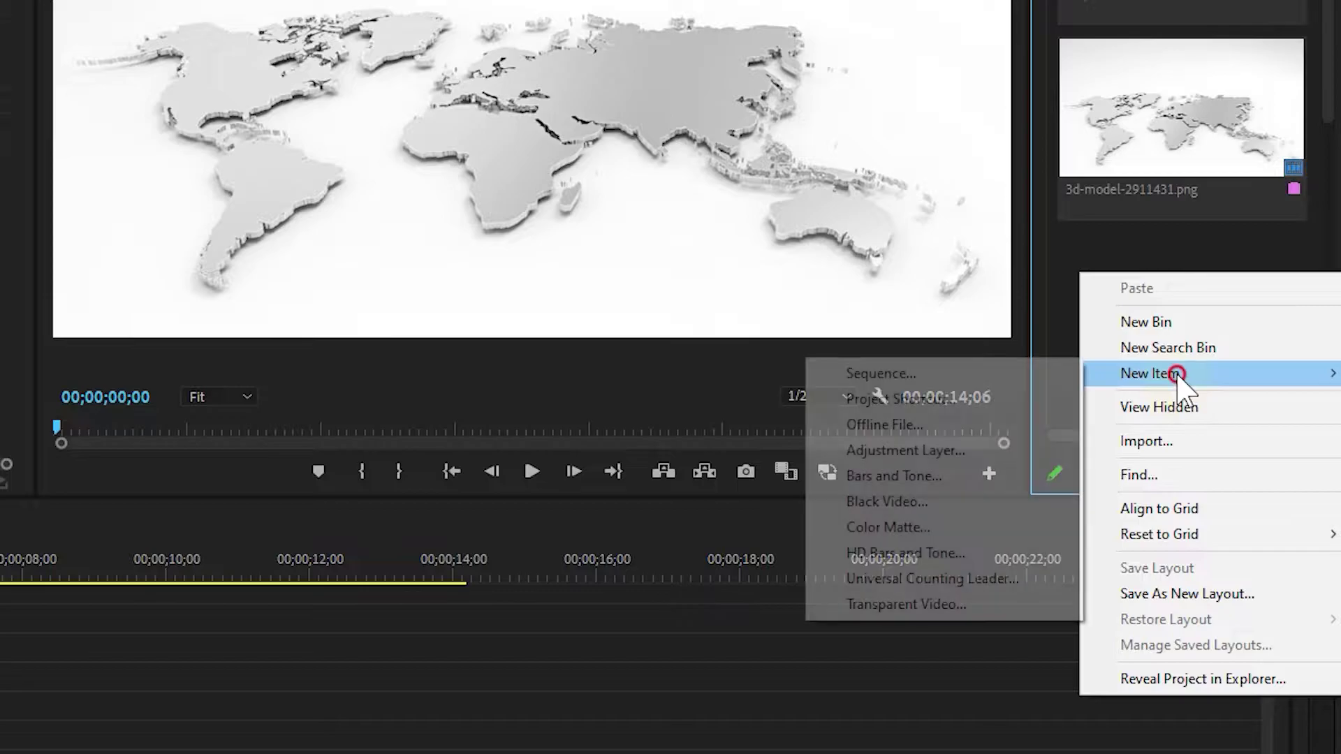
pyautogui.click(890, 451)
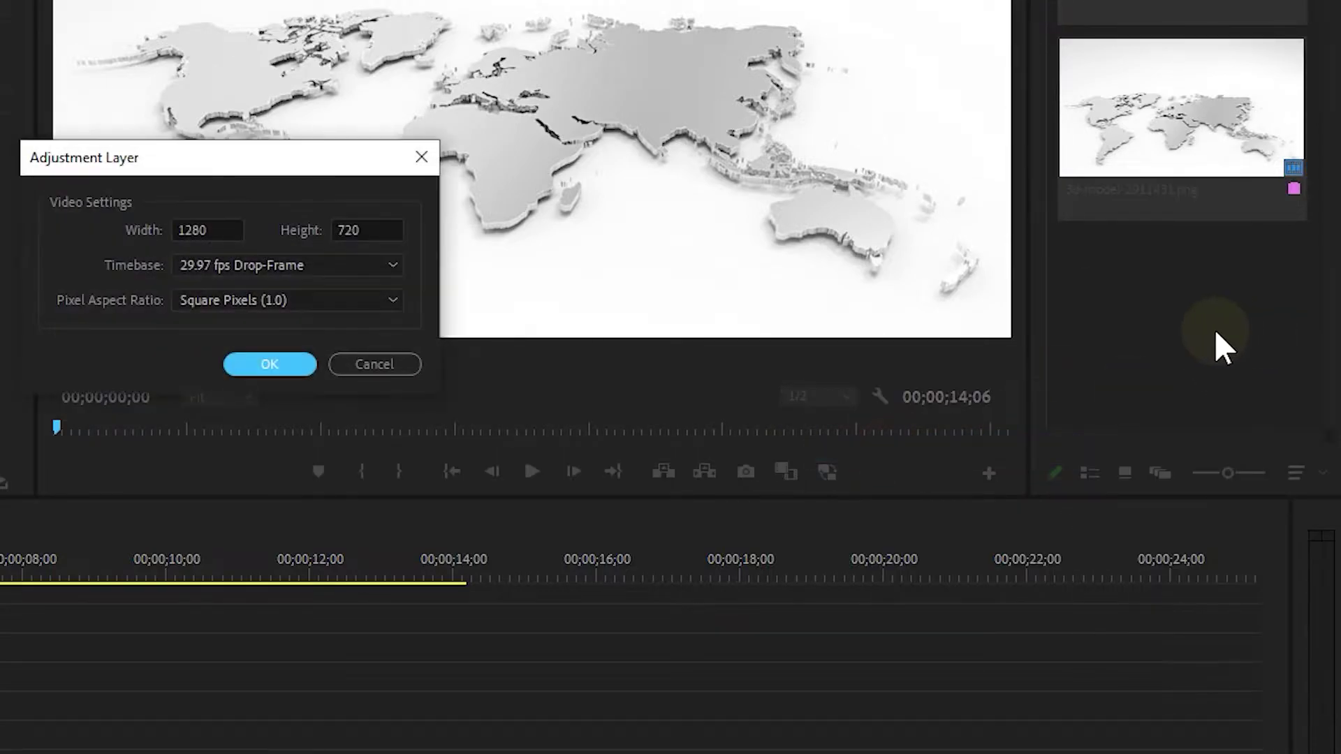
pyautogui.click(271, 362)
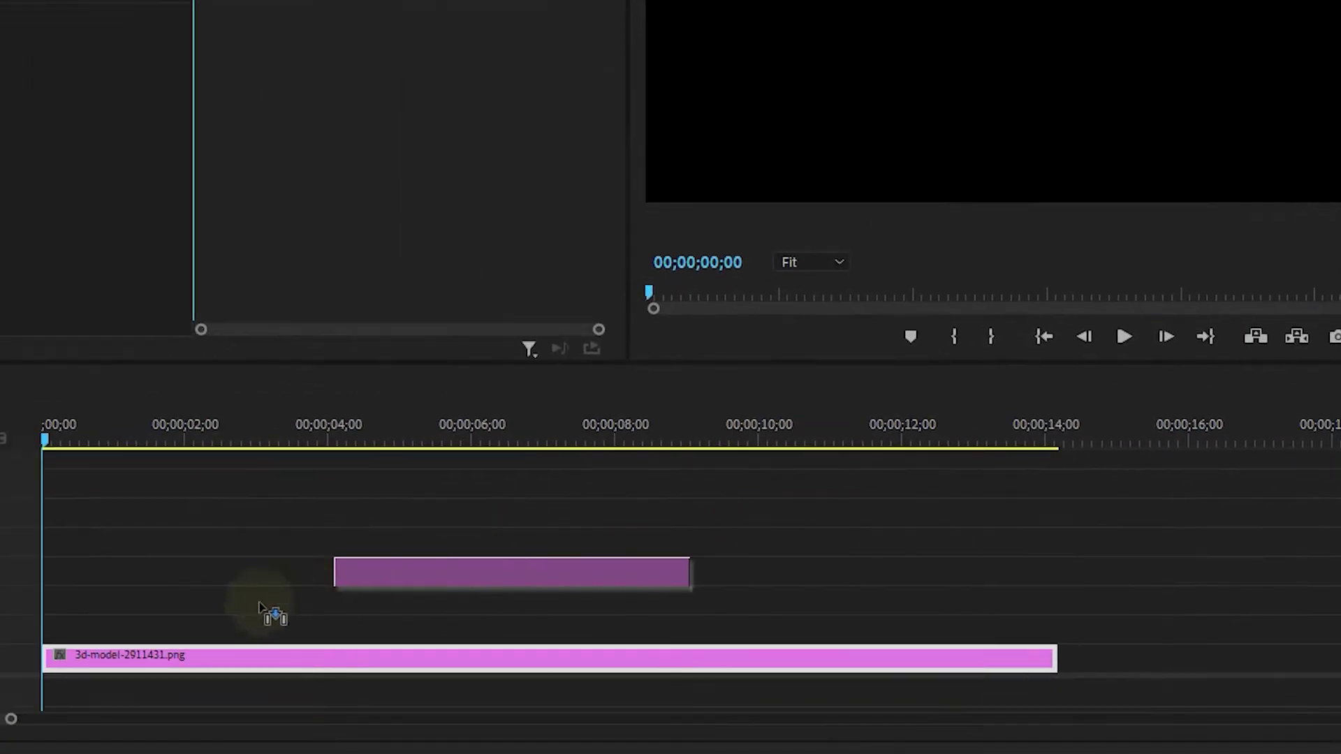
# Put the adjustment layer on V2 and stretch it to the map clip's 14;06 length.
pyautogui.moveTo(1213, 324); pyautogui.dragTo(314, 653)
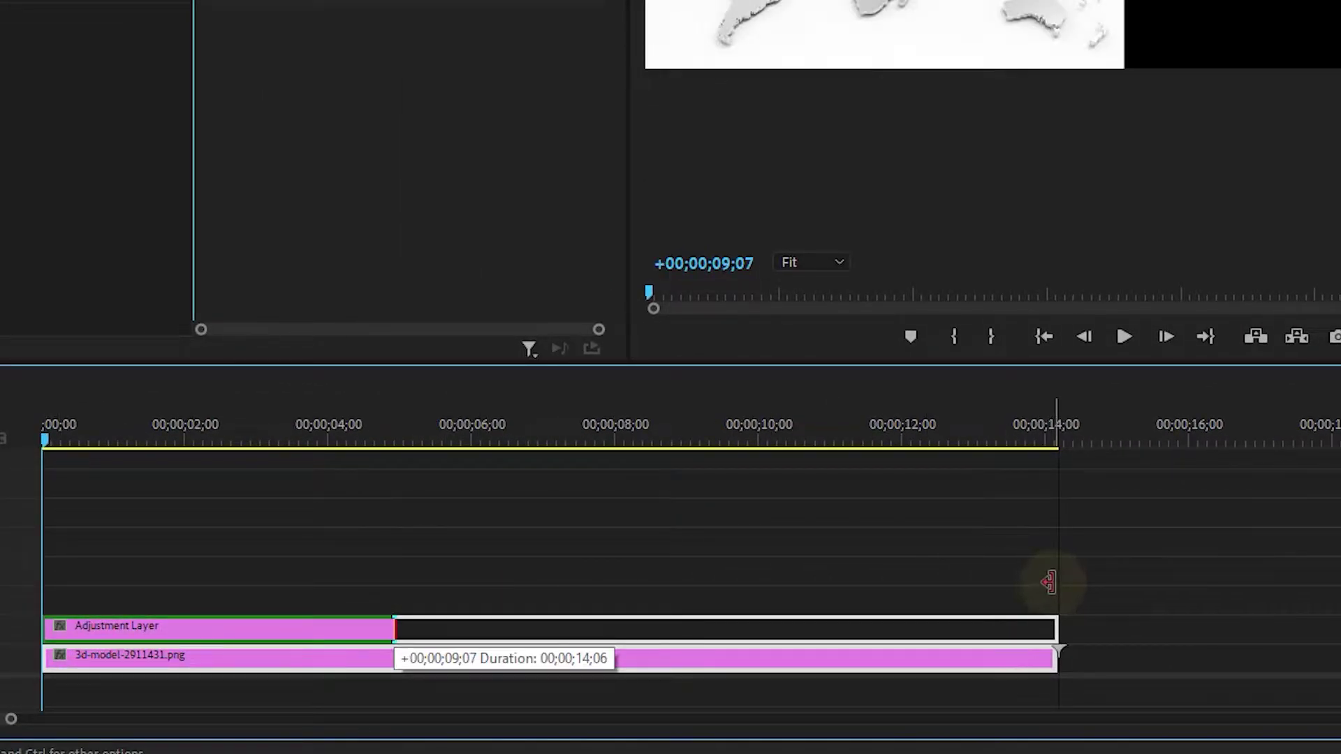
pyautogui.moveTo(391, 620); pyautogui.dragTo(1057, 619)
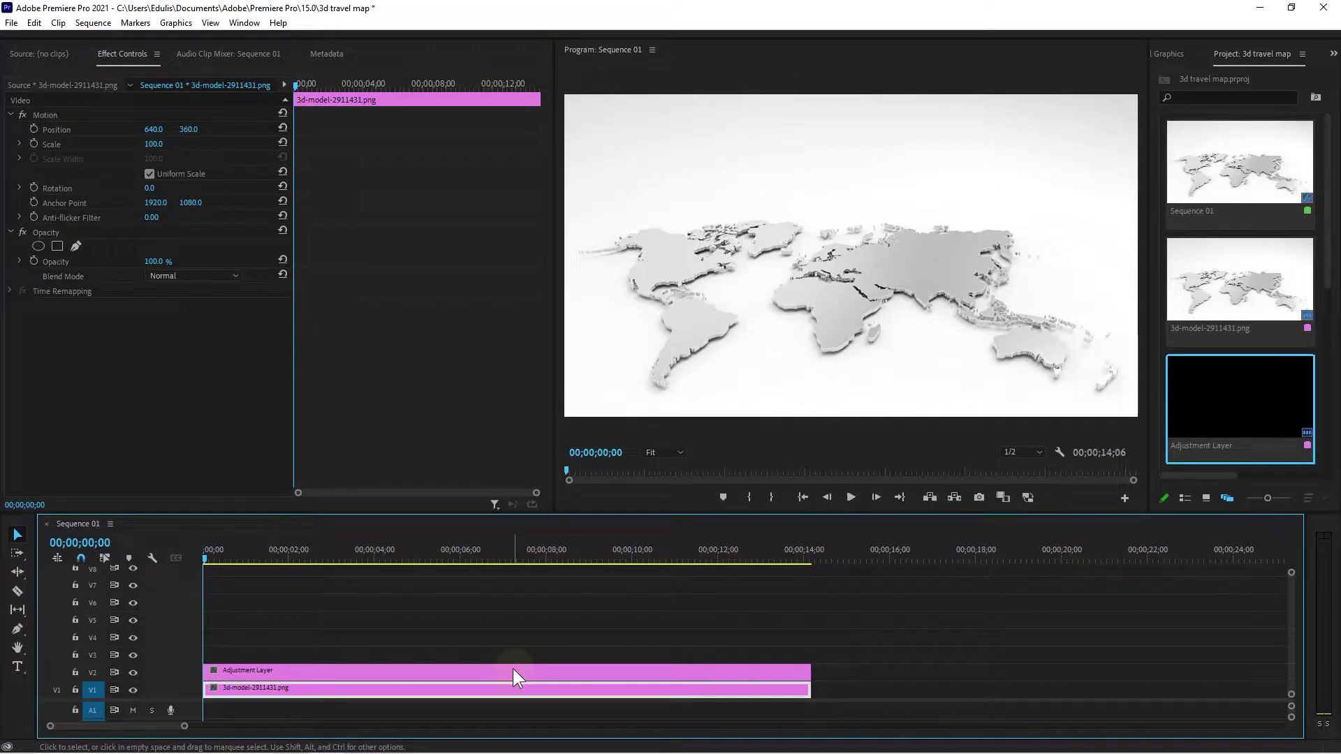
pyautogui.click(565, 626)
pyautogui.click(1276, 18)
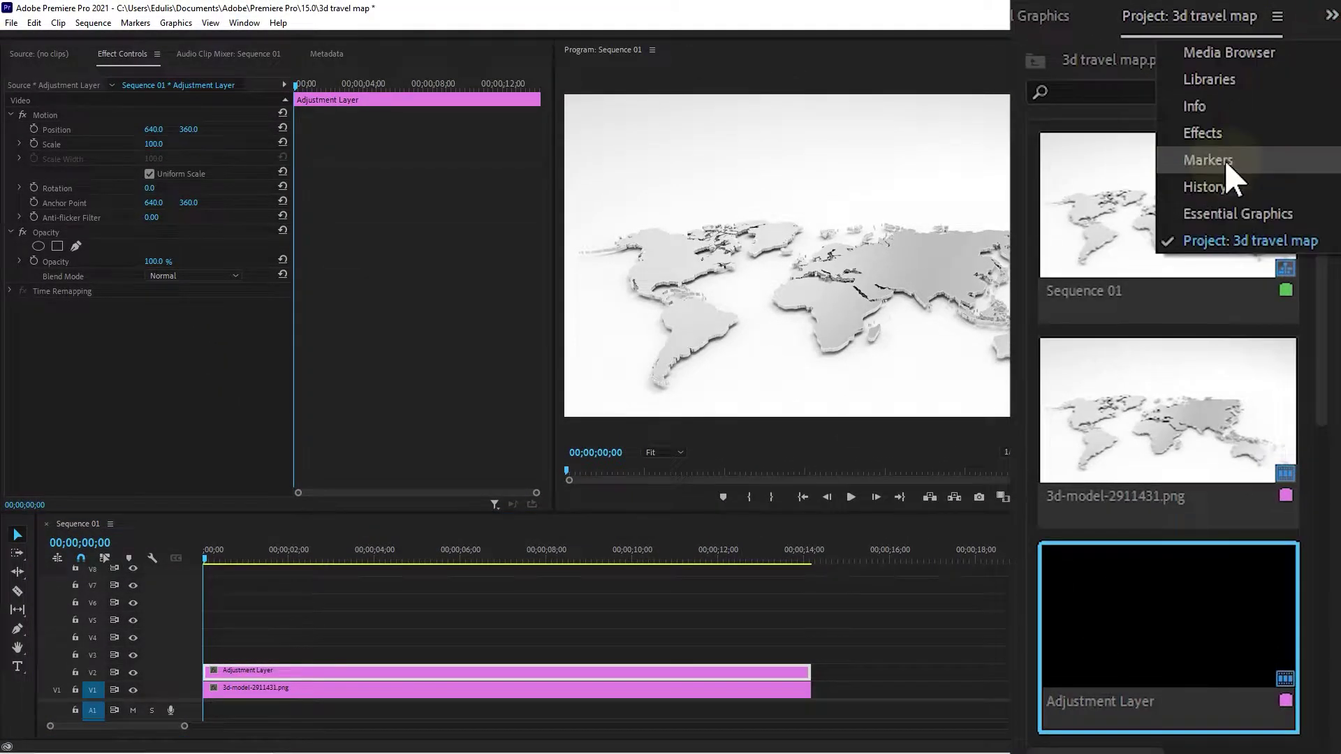
# Search the effects for 'write' and apply Write-on to the adjustment layer.
pyautogui.click(1219, 133)
pyautogui.click(1091, 53)
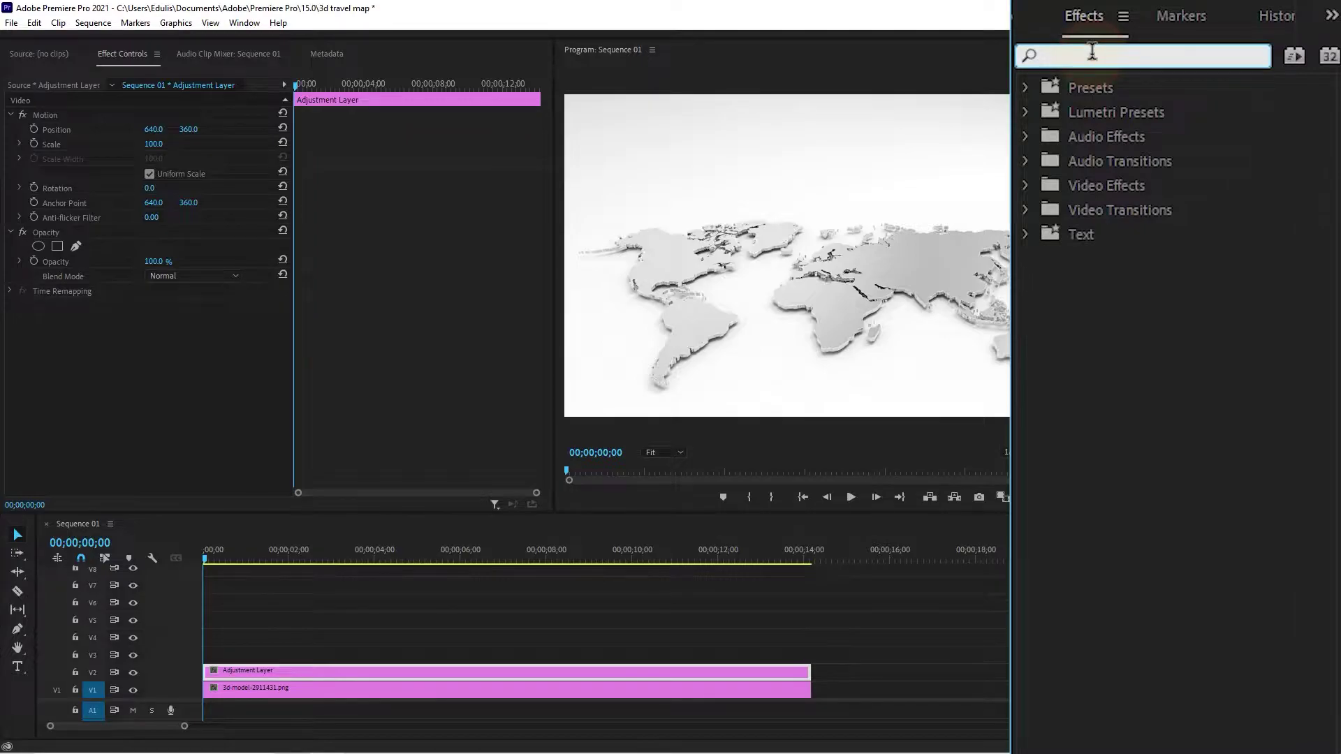
pyautogui.write('write')
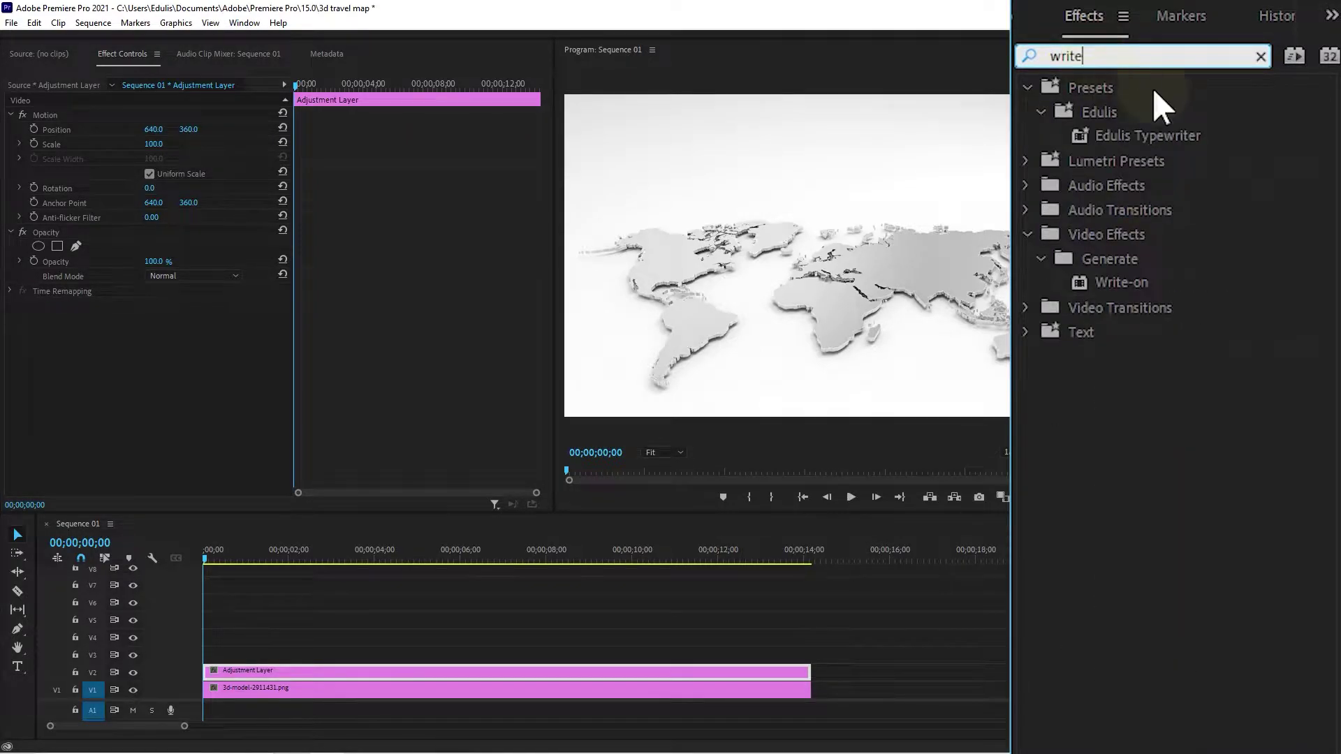
pyautogui.click(1114, 285)
pyautogui.moveTo(443, 546); pyautogui.dragTo(244, 673)
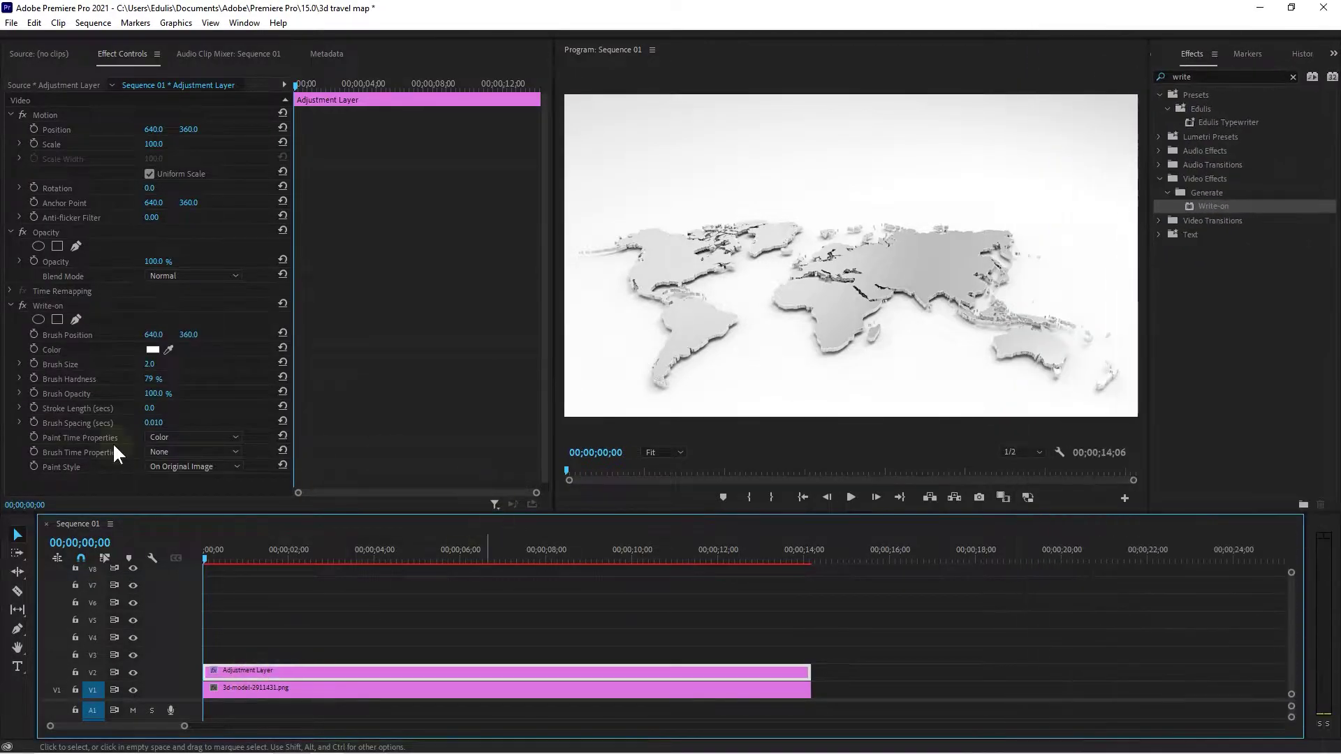
# Set the Write-on brush colour to bright red.
pyautogui.click(44, 306)
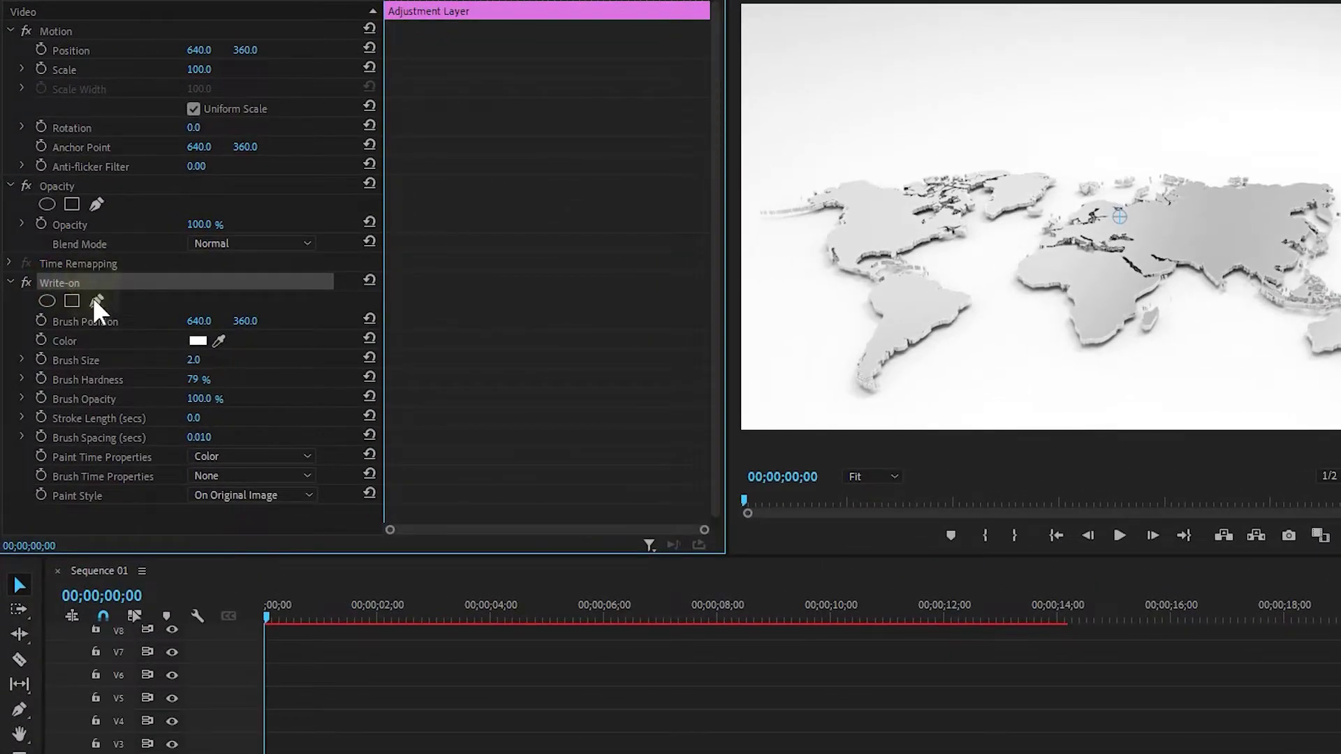
pyautogui.click(61, 340)
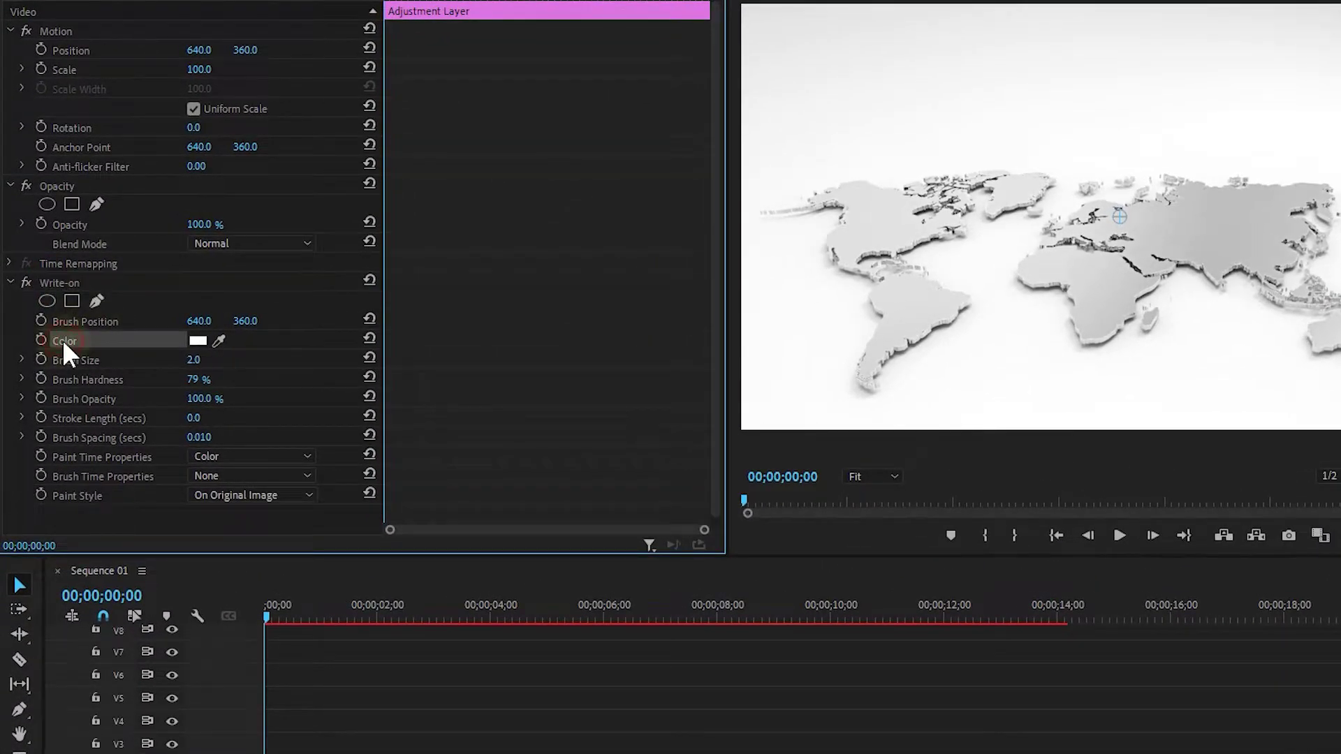
pyautogui.click(197, 341)
pyautogui.click(398, 623)
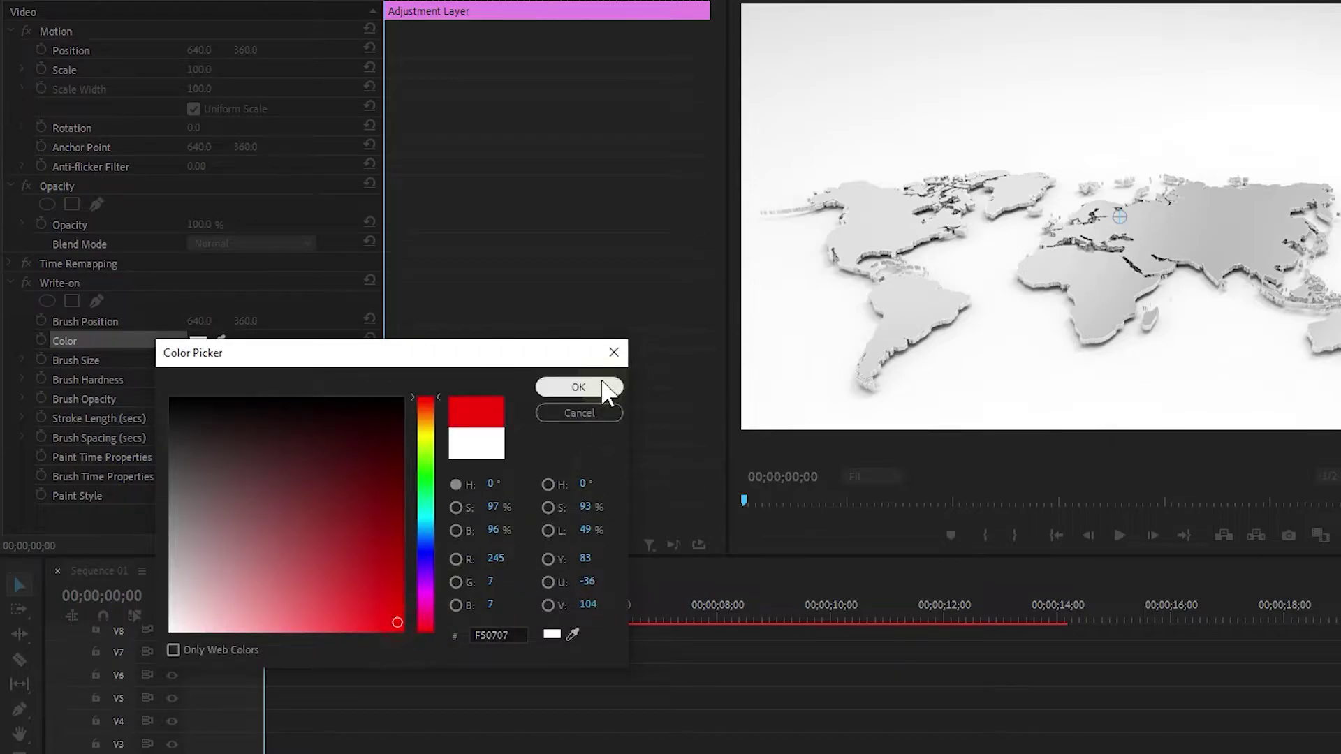
pyautogui.click(594, 387)
# Set Brush Size 10, Stroke Length 3000 and Brush Spacing 0.180.
pyautogui.click(73, 357)
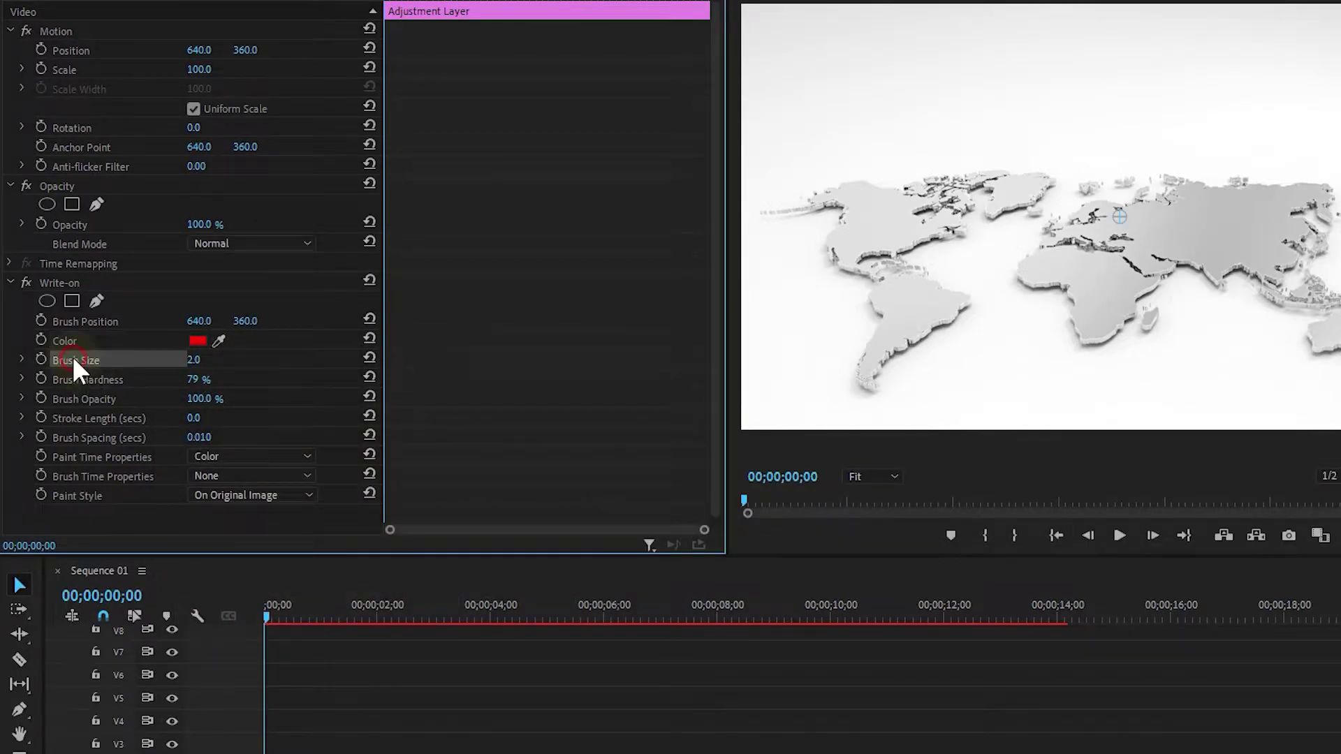
pyautogui.click(196, 359)
pyautogui.write('10')
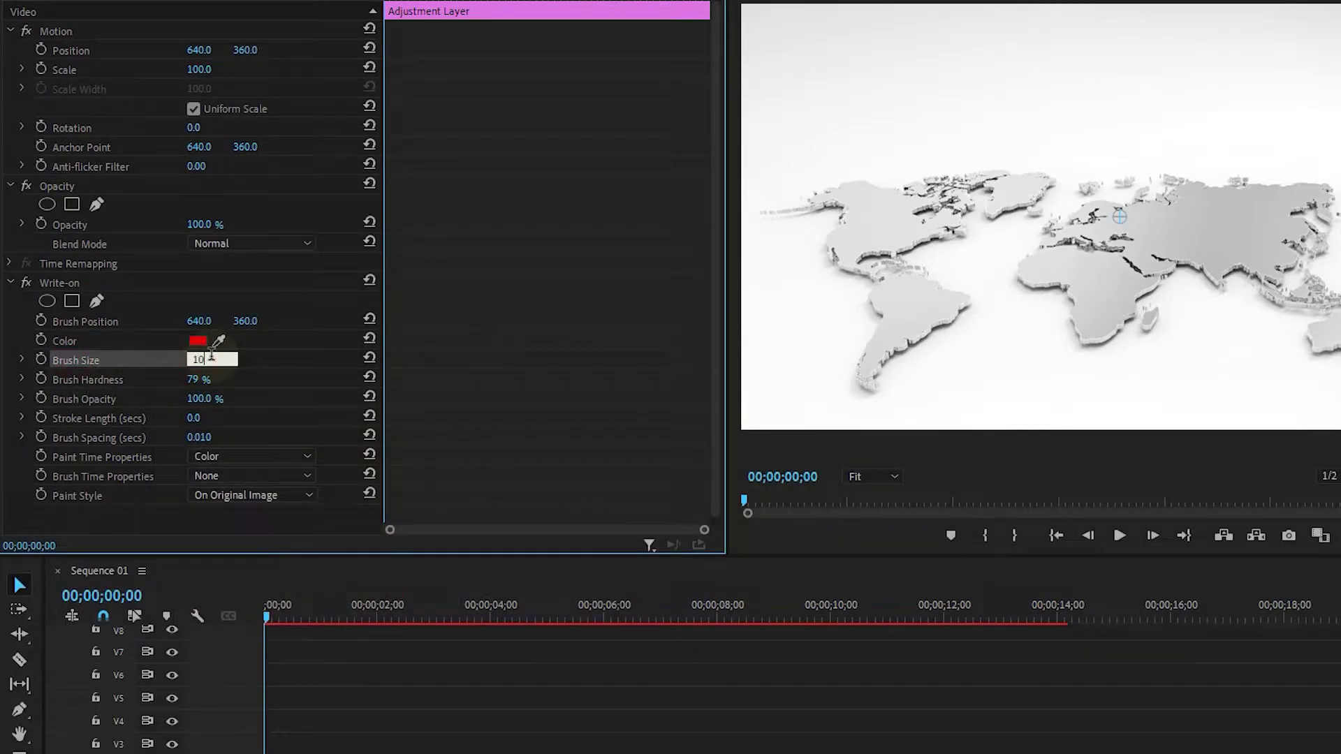
pyautogui.press('Return')
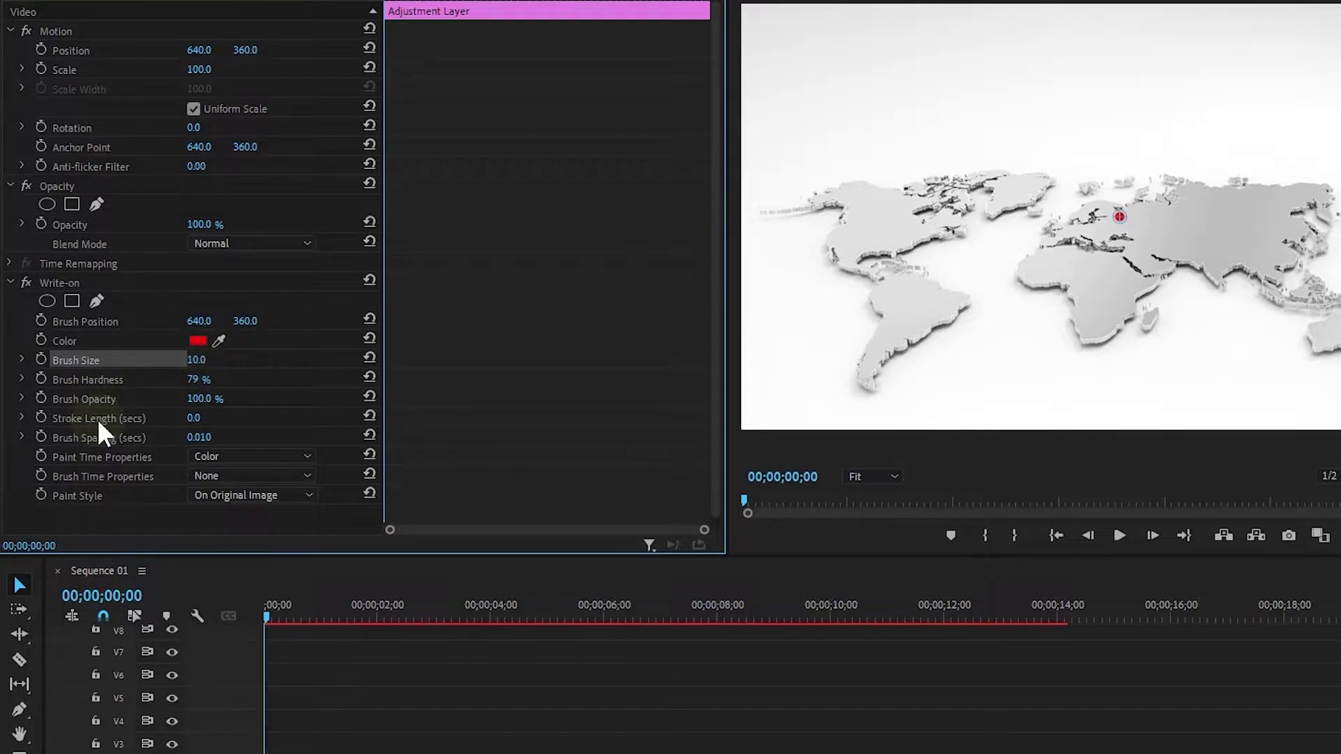
pyautogui.click(96, 417)
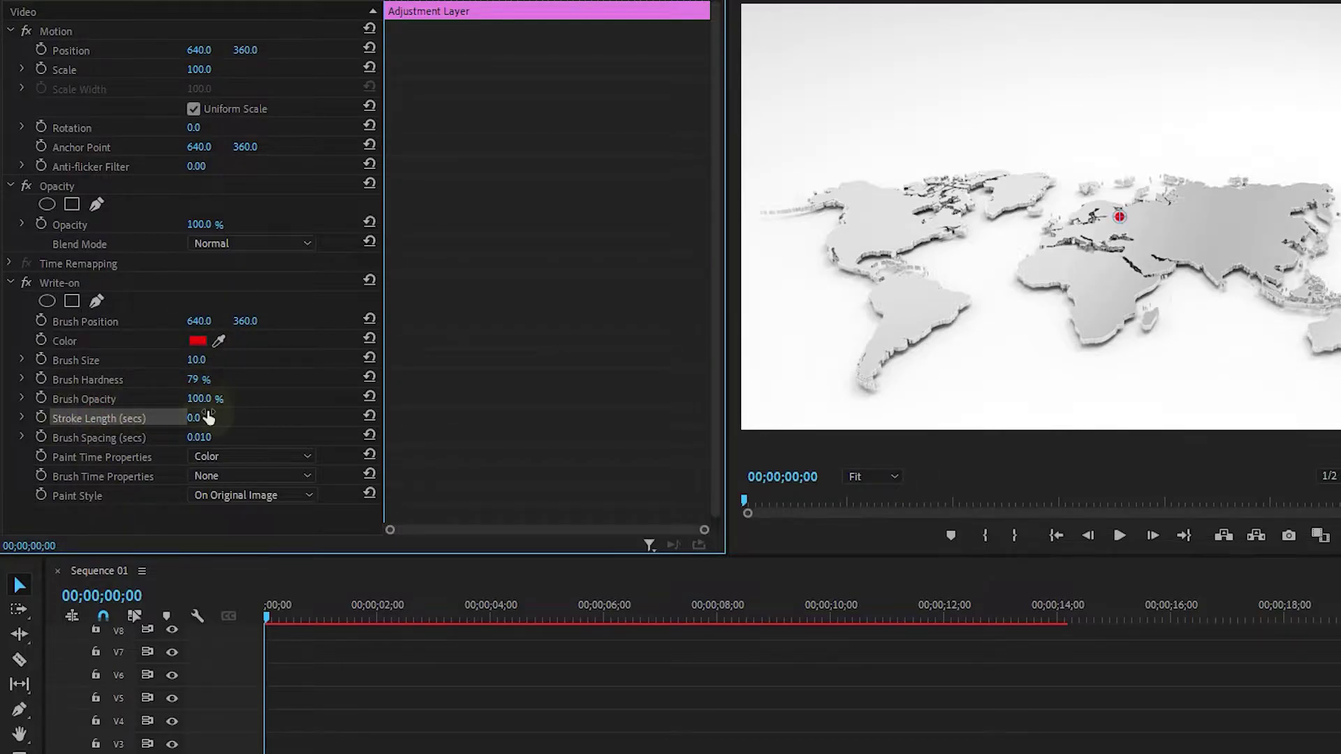
pyautogui.moveTo(190, 419); pyautogui.dragTo(293, 419)
pyautogui.click(96, 435)
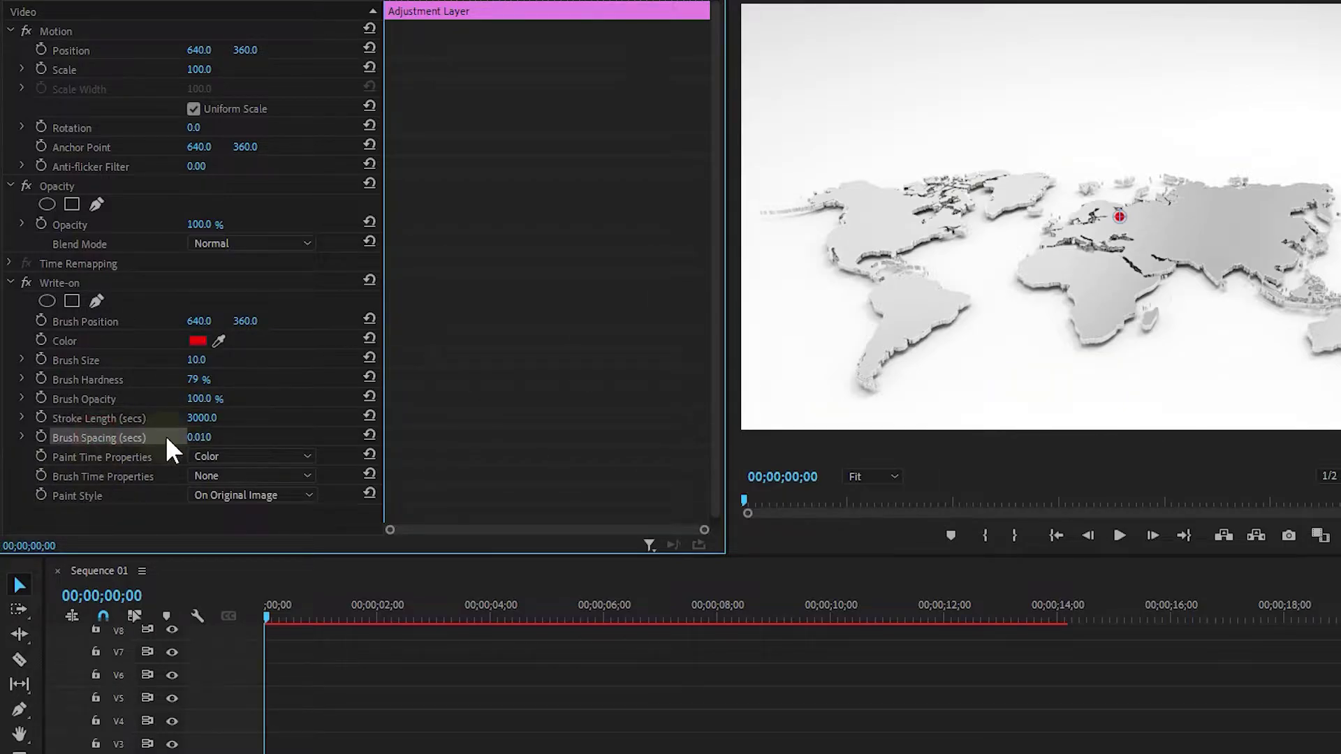
pyautogui.click(200, 437)
pyautogui.write('0.180')
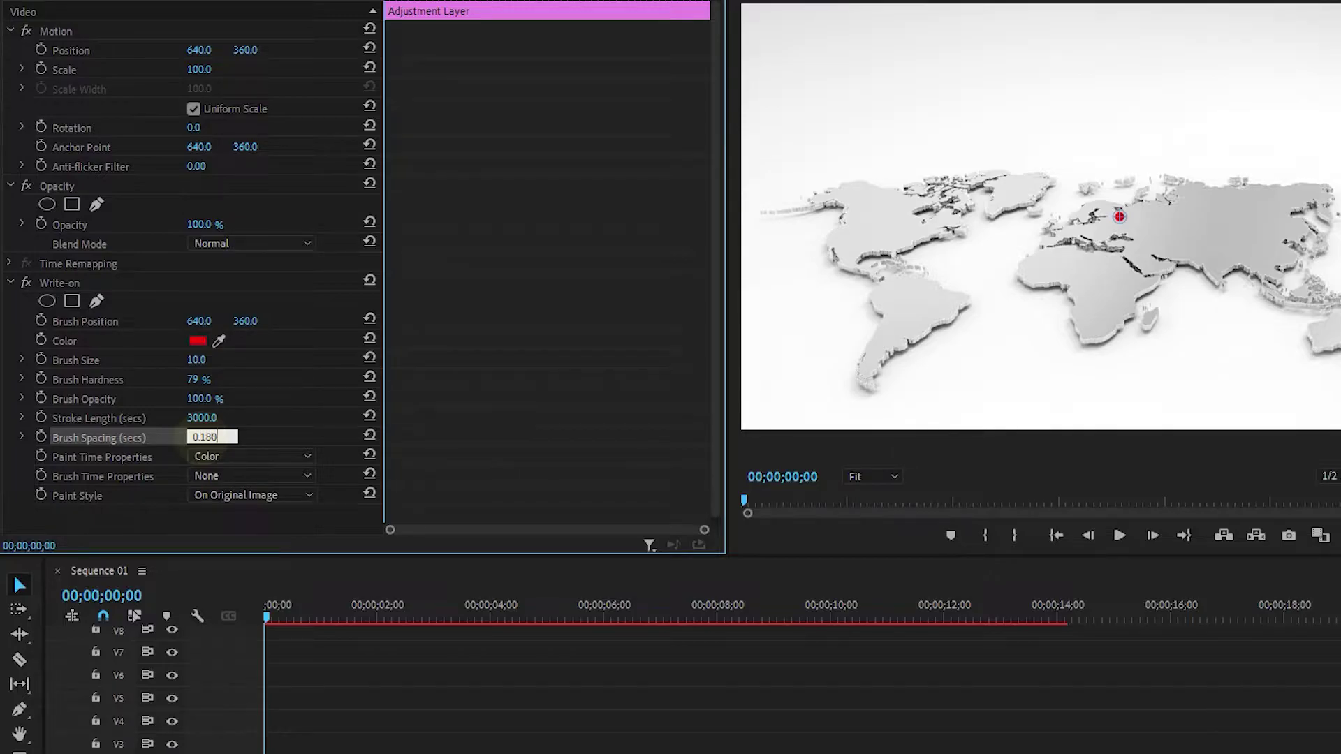
pyautogui.press('Return')
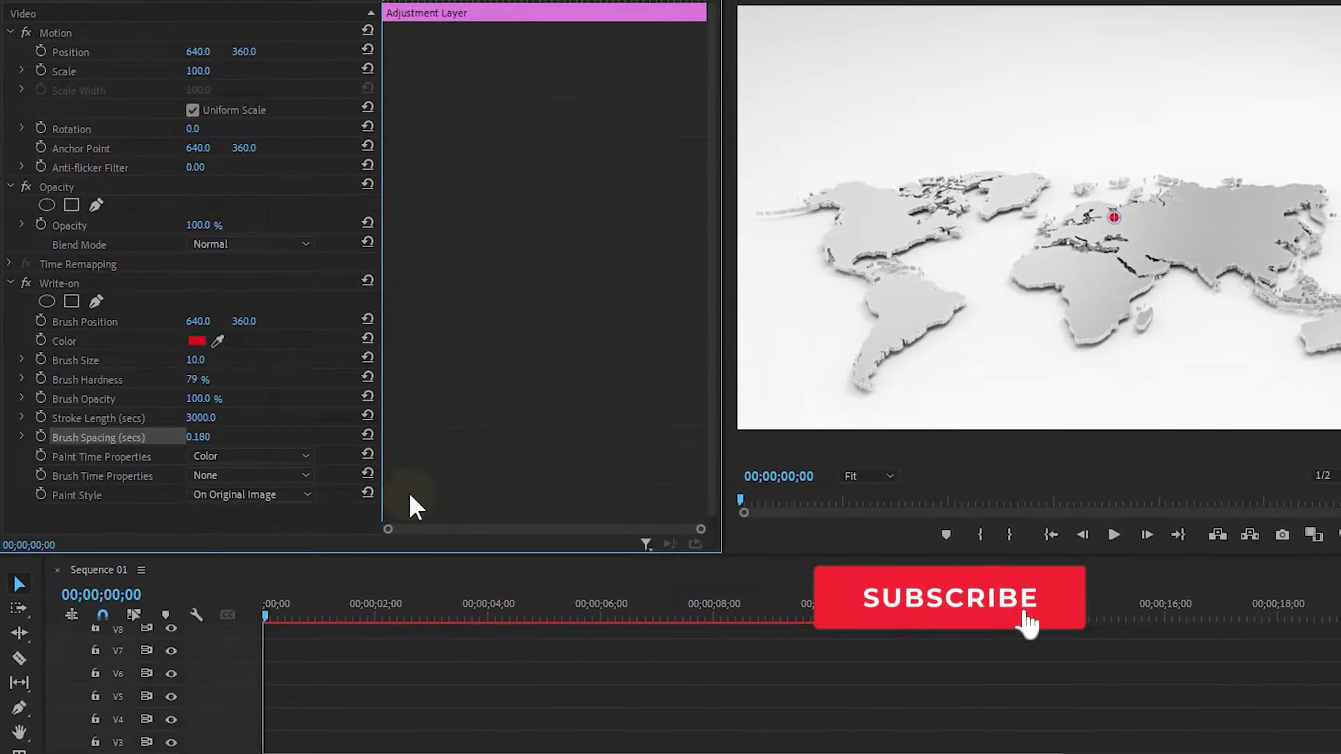
# Start Brush Position keyframes on Australia and draw the route up into Asia by about 2 seconds.
pyautogui.click(84, 323)
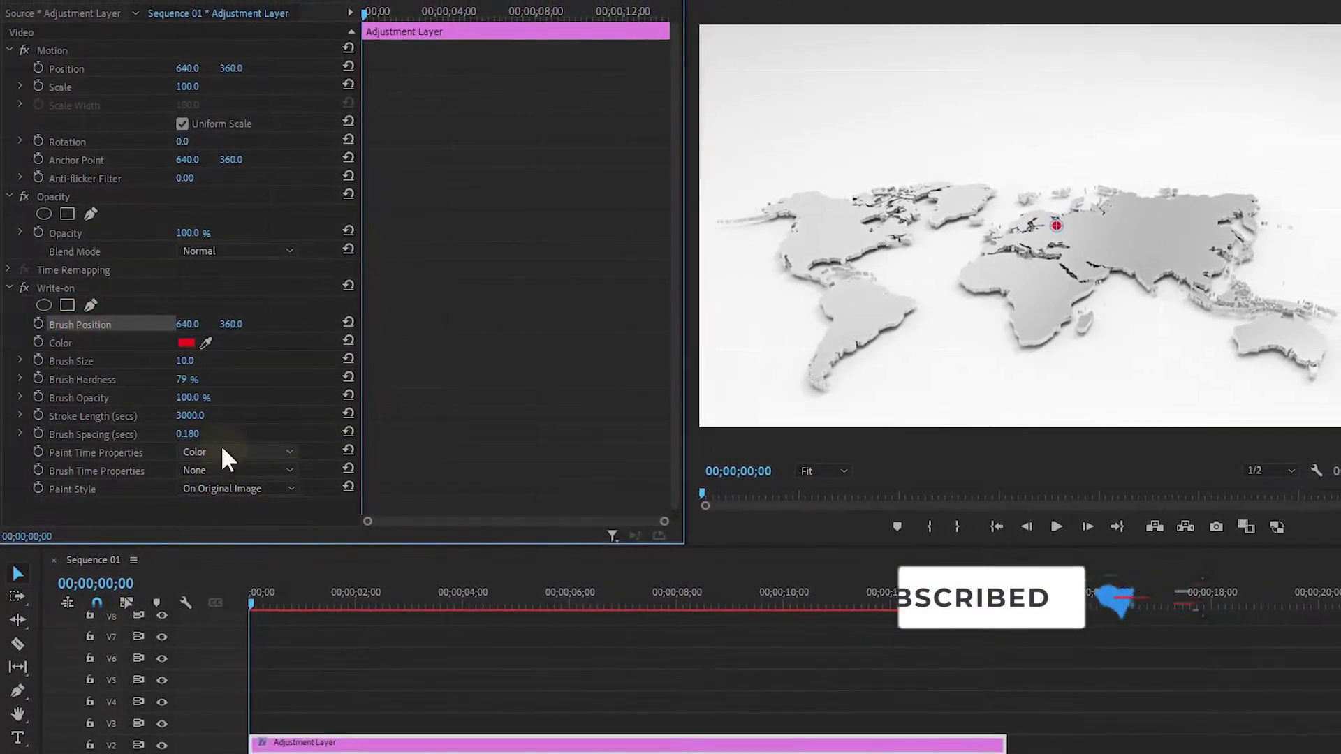
pyautogui.moveTo(1045, 227); pyautogui.dragTo(1290, 350)
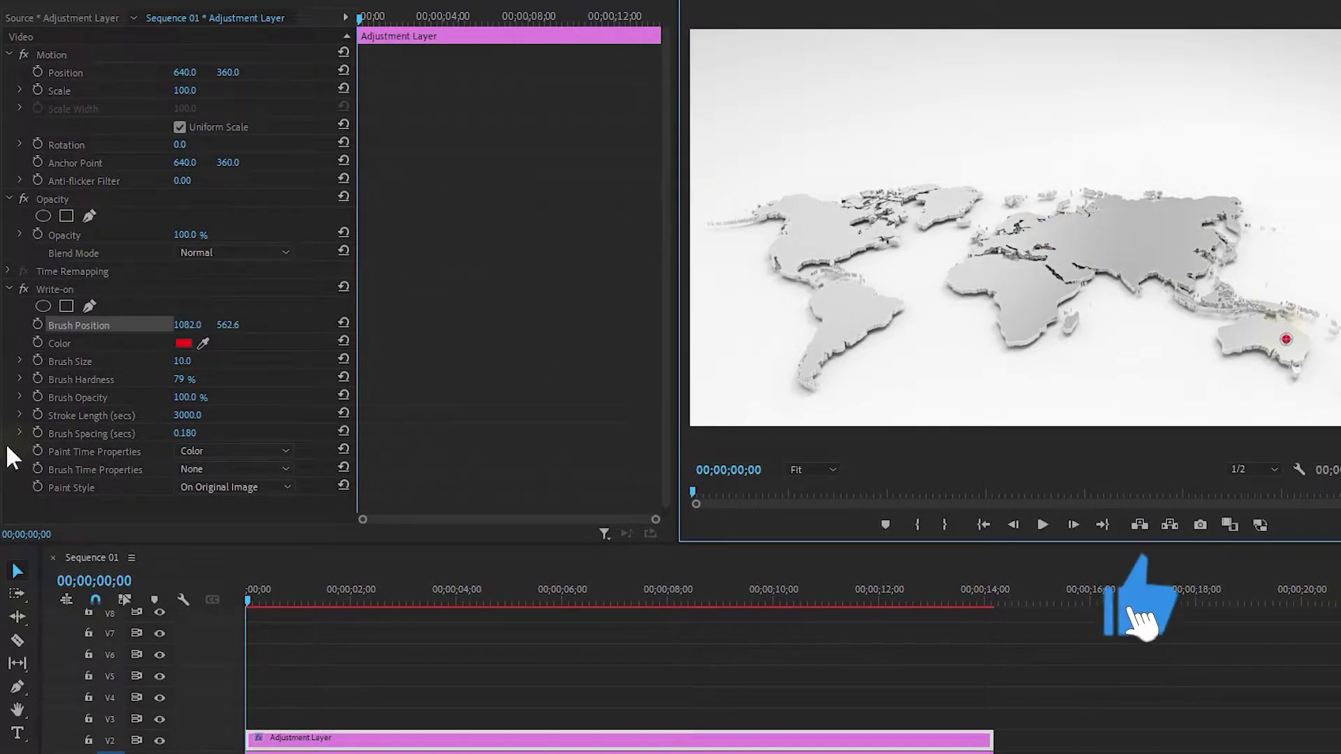
pyautogui.click(38, 325)
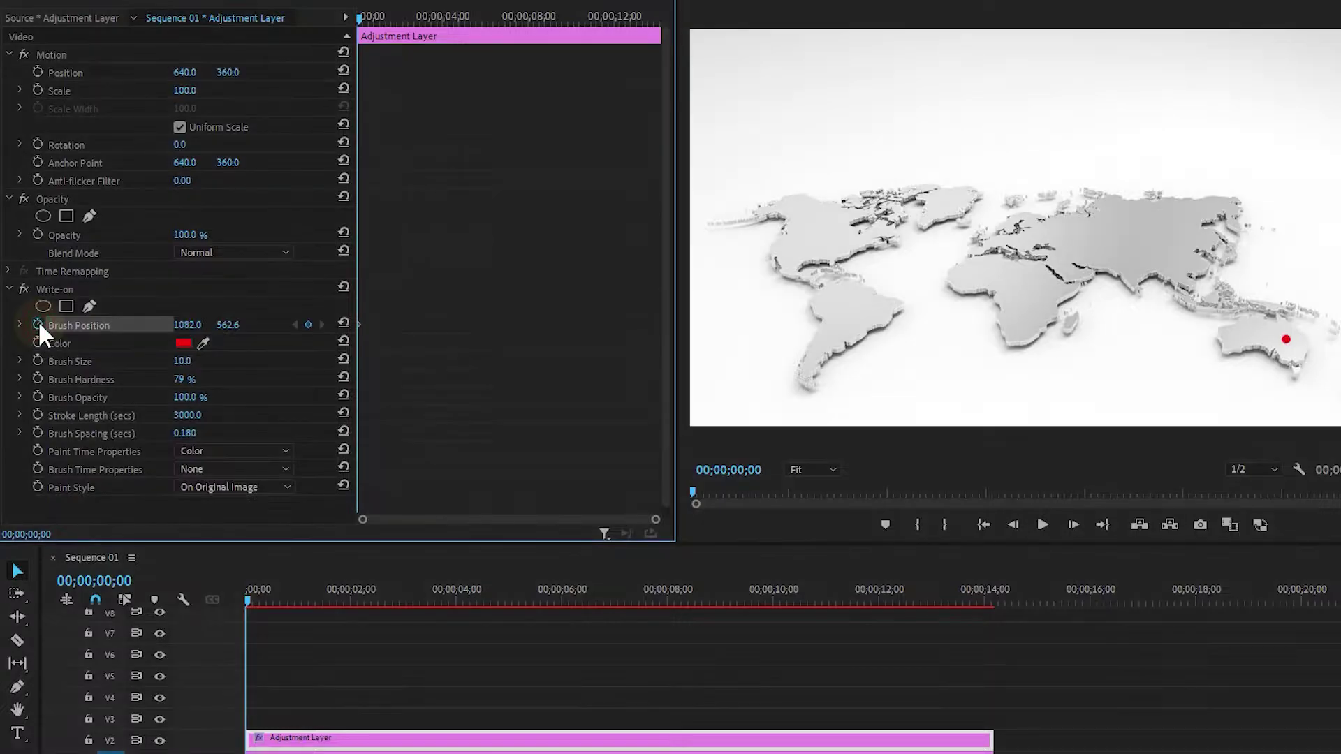
pyautogui.click(352, 599)
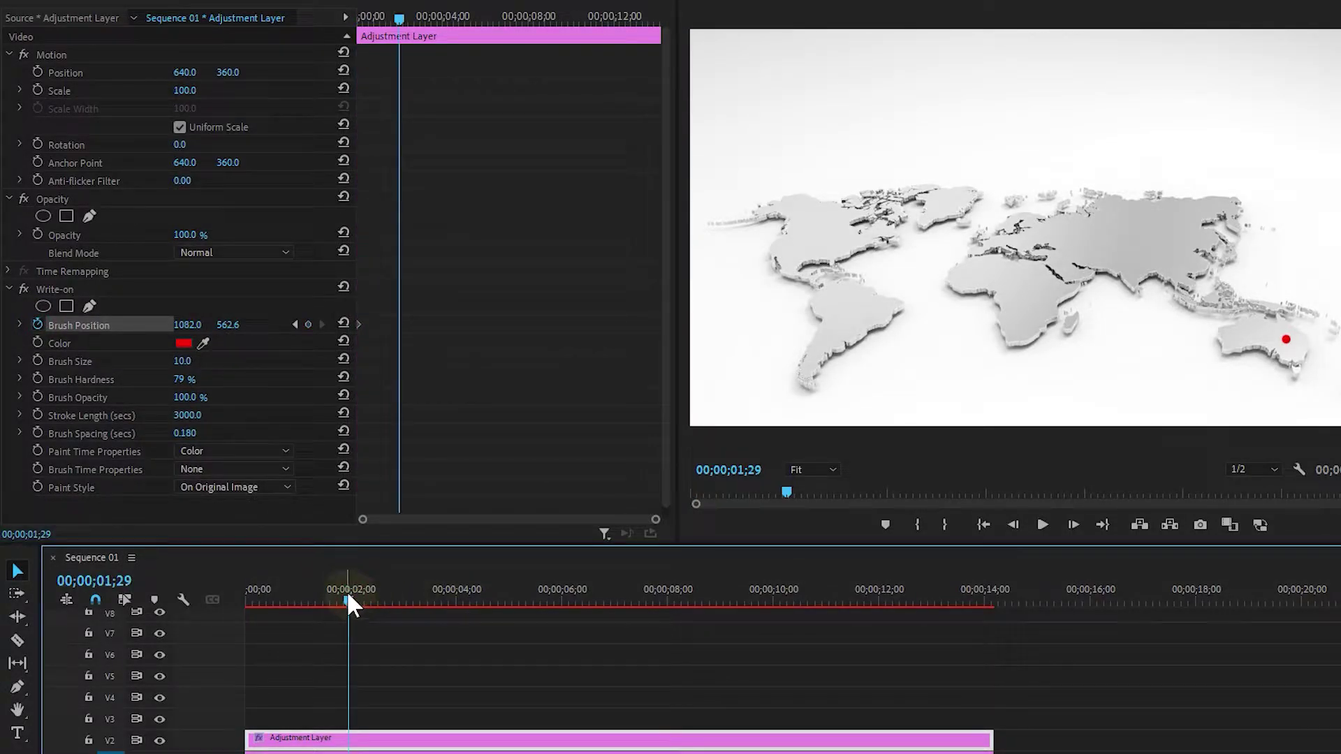
pyautogui.click(61, 290)
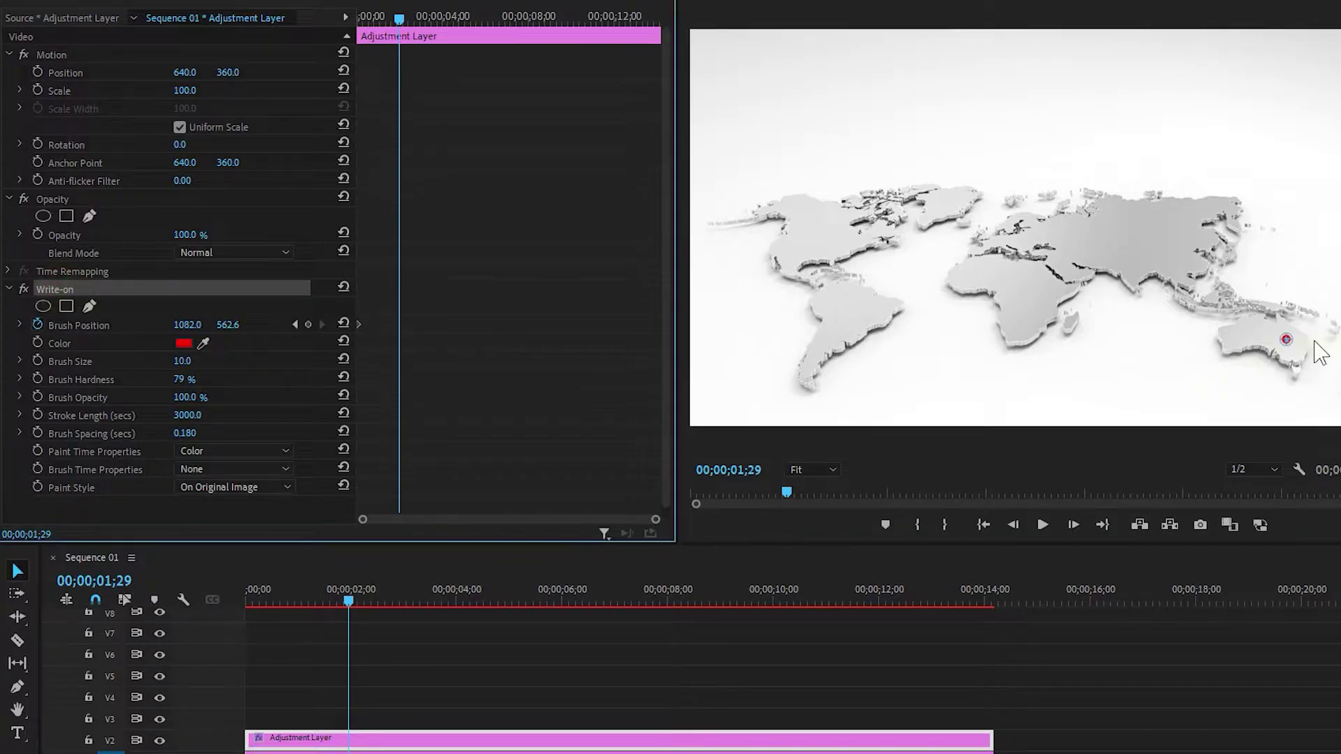
pyautogui.moveTo(1286, 339); pyautogui.dragTo(1199, 212)
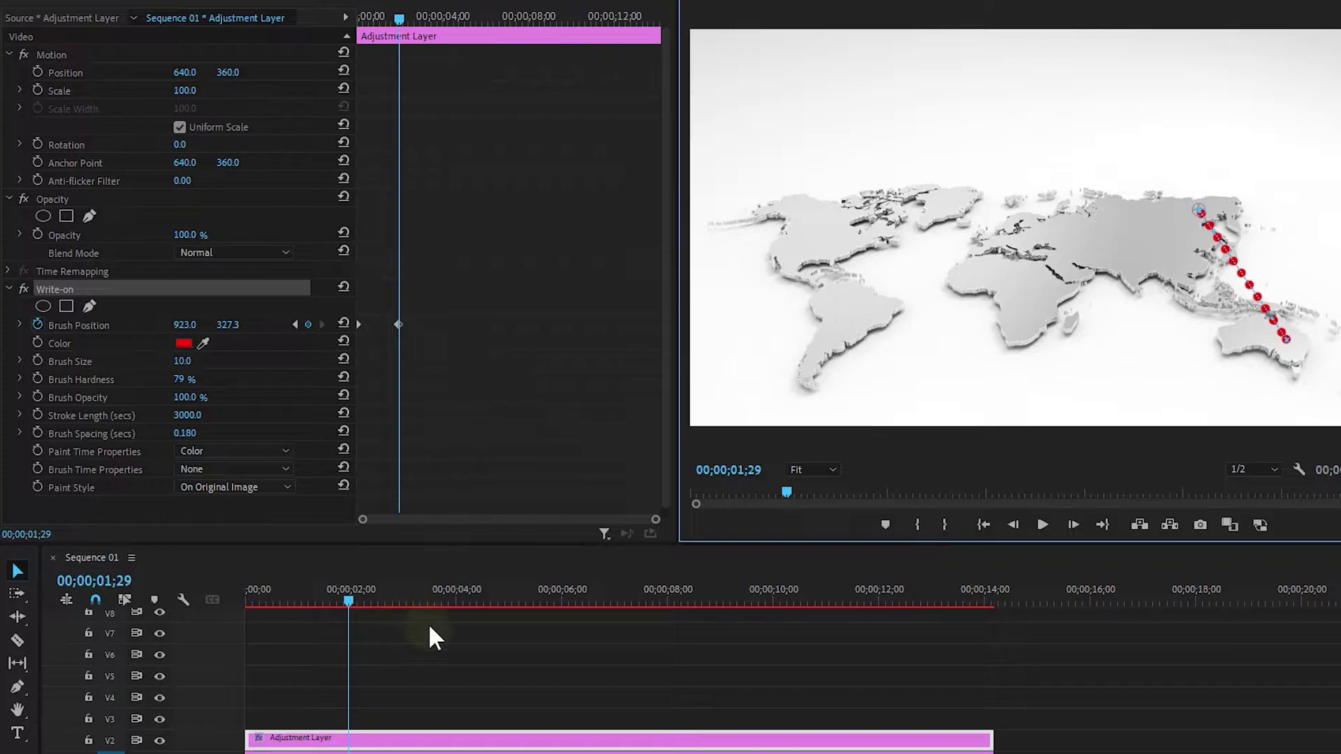
# Add route keyframes to Africa at 3;29, Europe at 5;29, then on into South America.
pyautogui.click(455, 598)
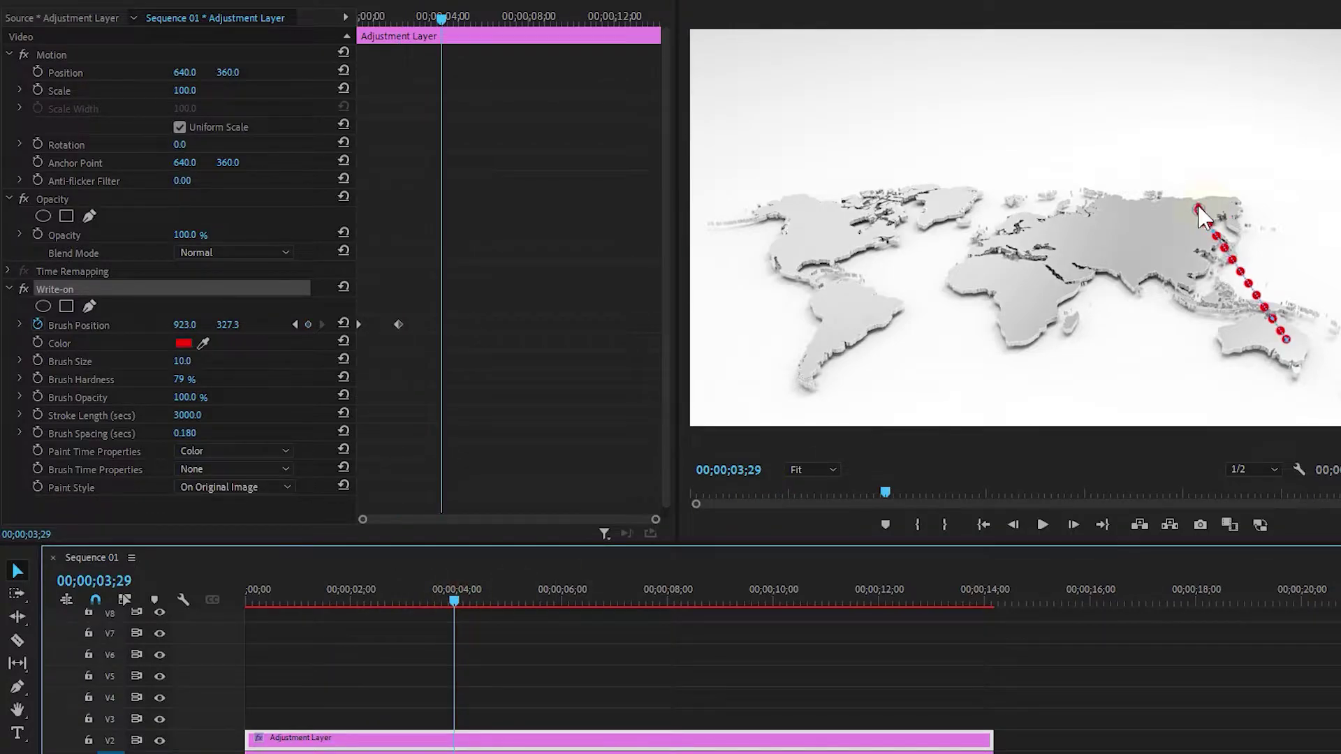
pyautogui.moveTo(1200, 212); pyautogui.dragTo(1031, 285)
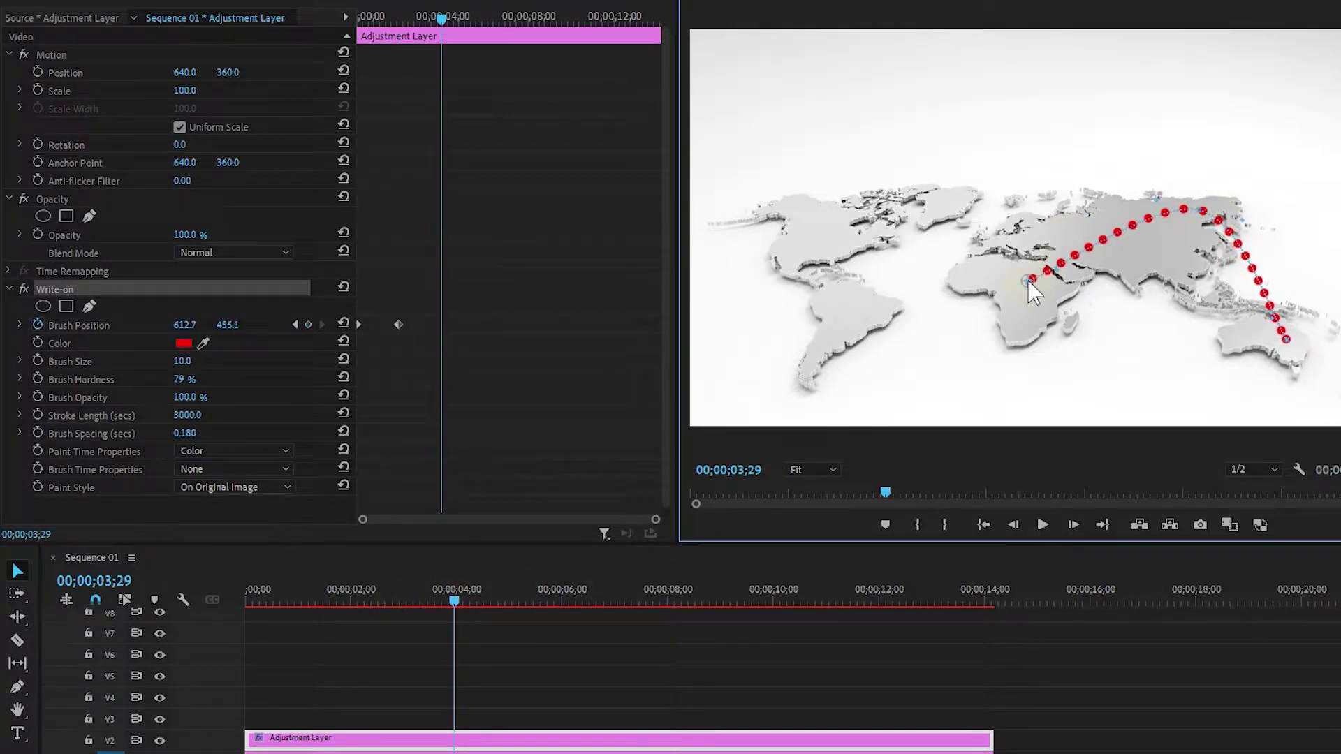
pyautogui.click(560, 589)
pyautogui.moveTo(1027, 279); pyautogui.dragTo(955, 197)
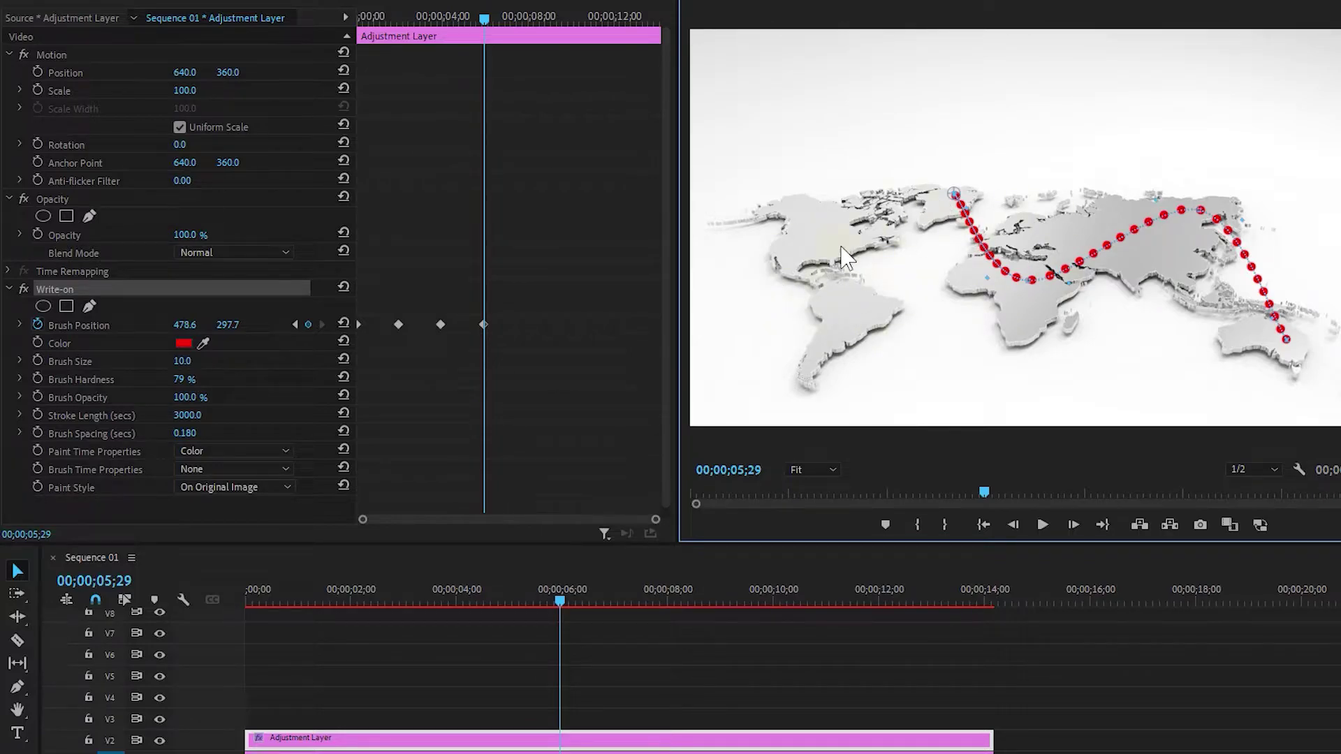
pyautogui.moveTo(679, 599); pyautogui.dragTo(774, 600)
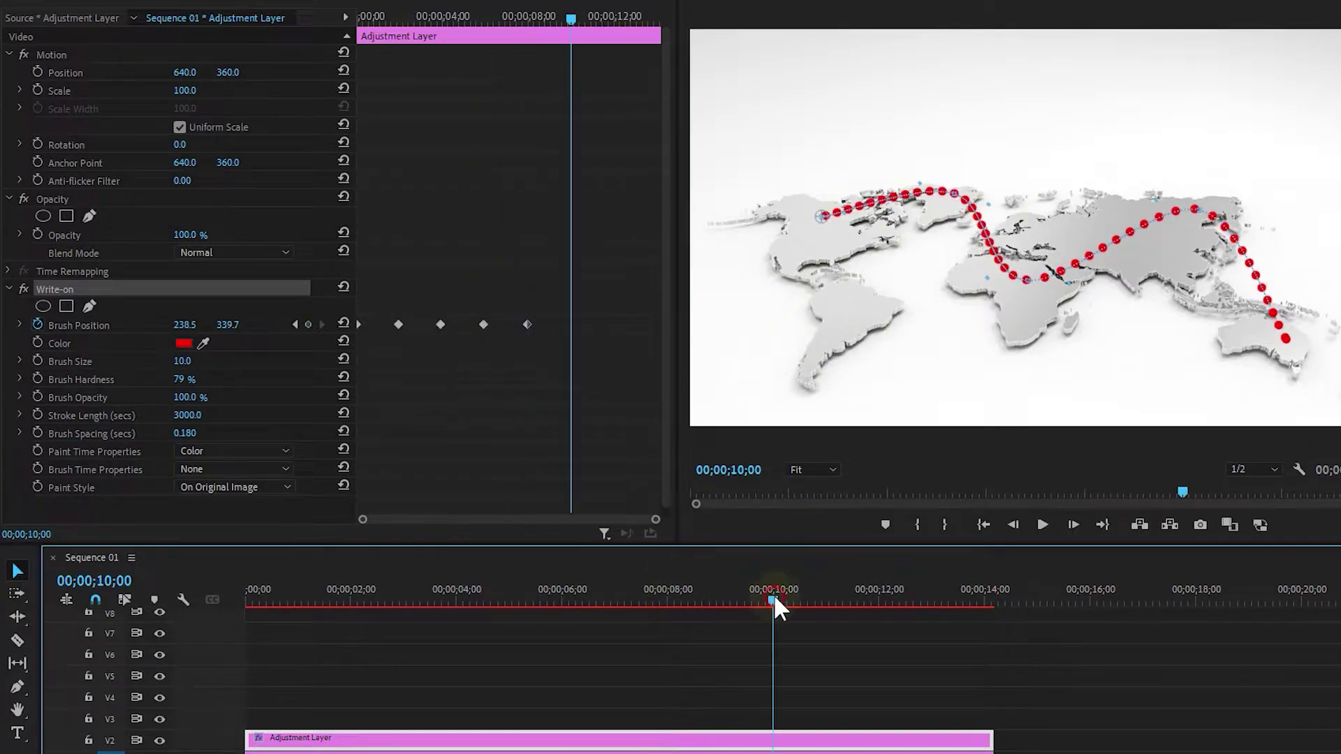
pyautogui.press('Home')
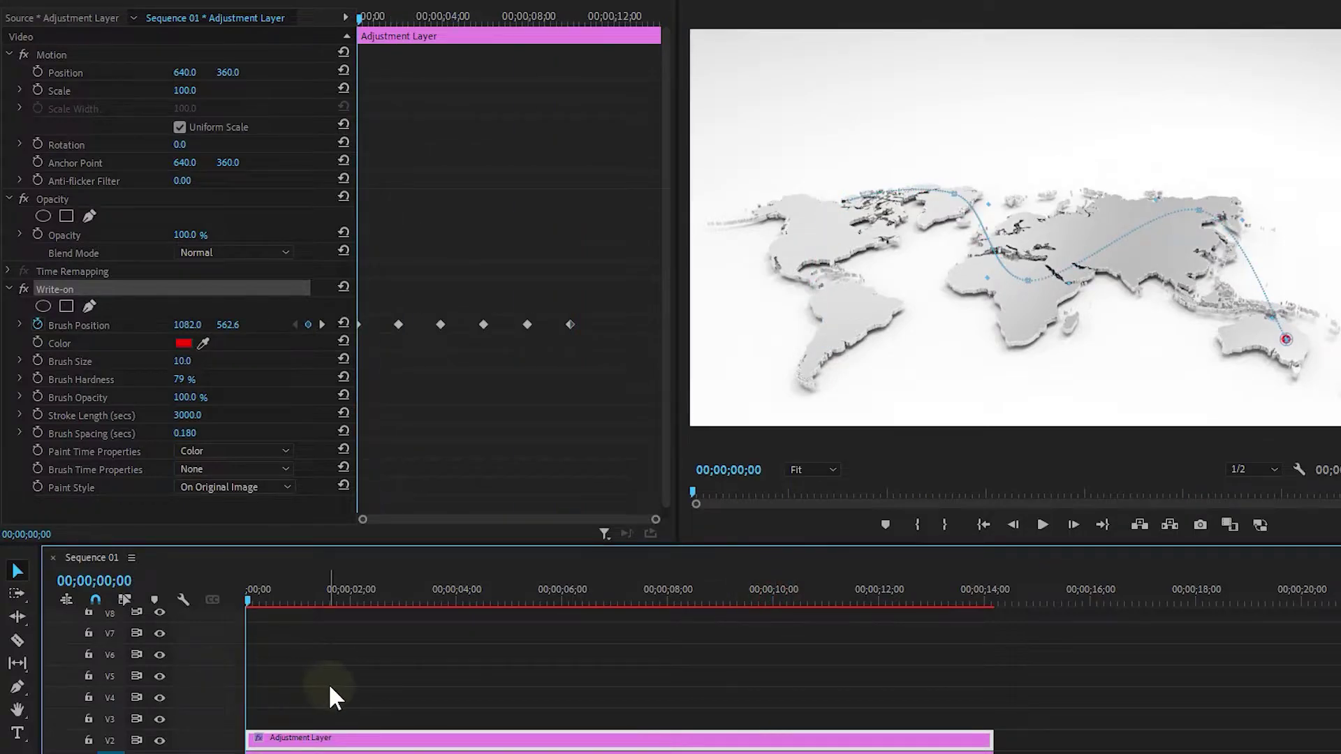
# Play the route, then curve its path: bow it west over North America and raise the Greenland point.
pyautogui.press('space')
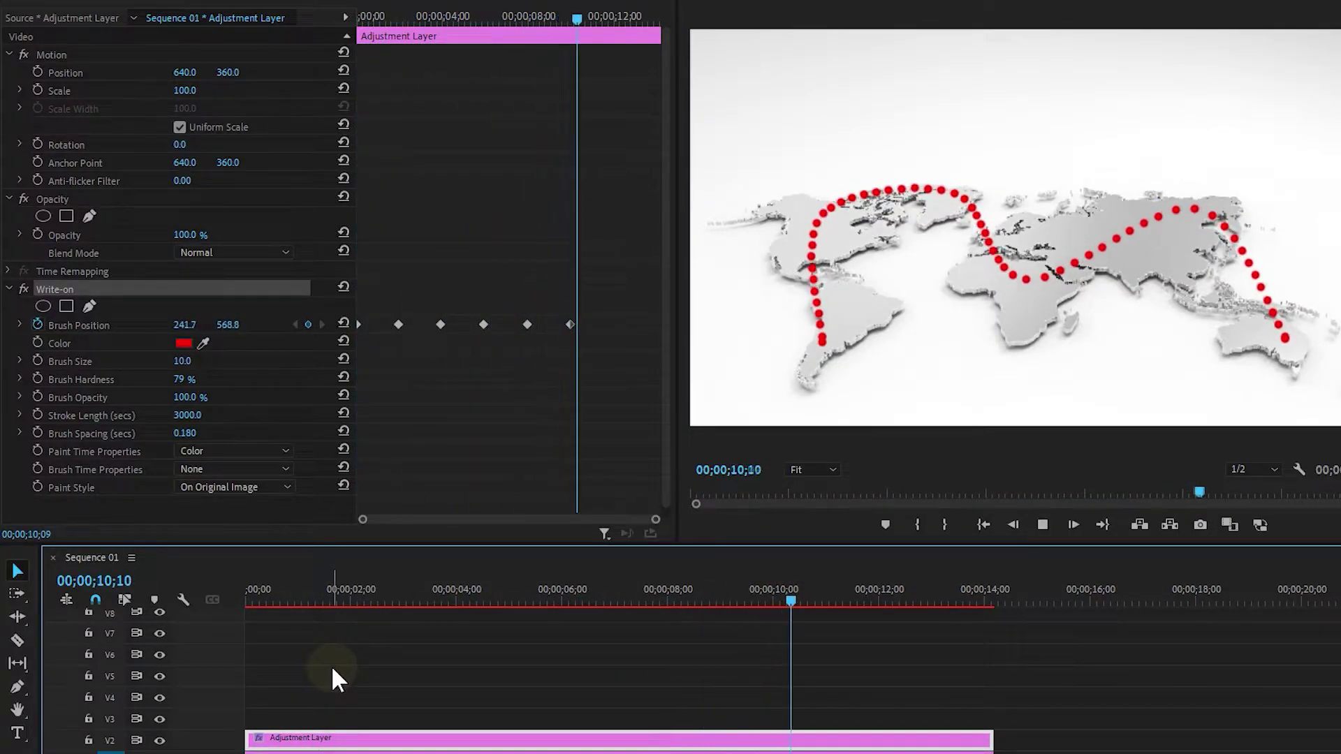
pyautogui.click(817, 258)
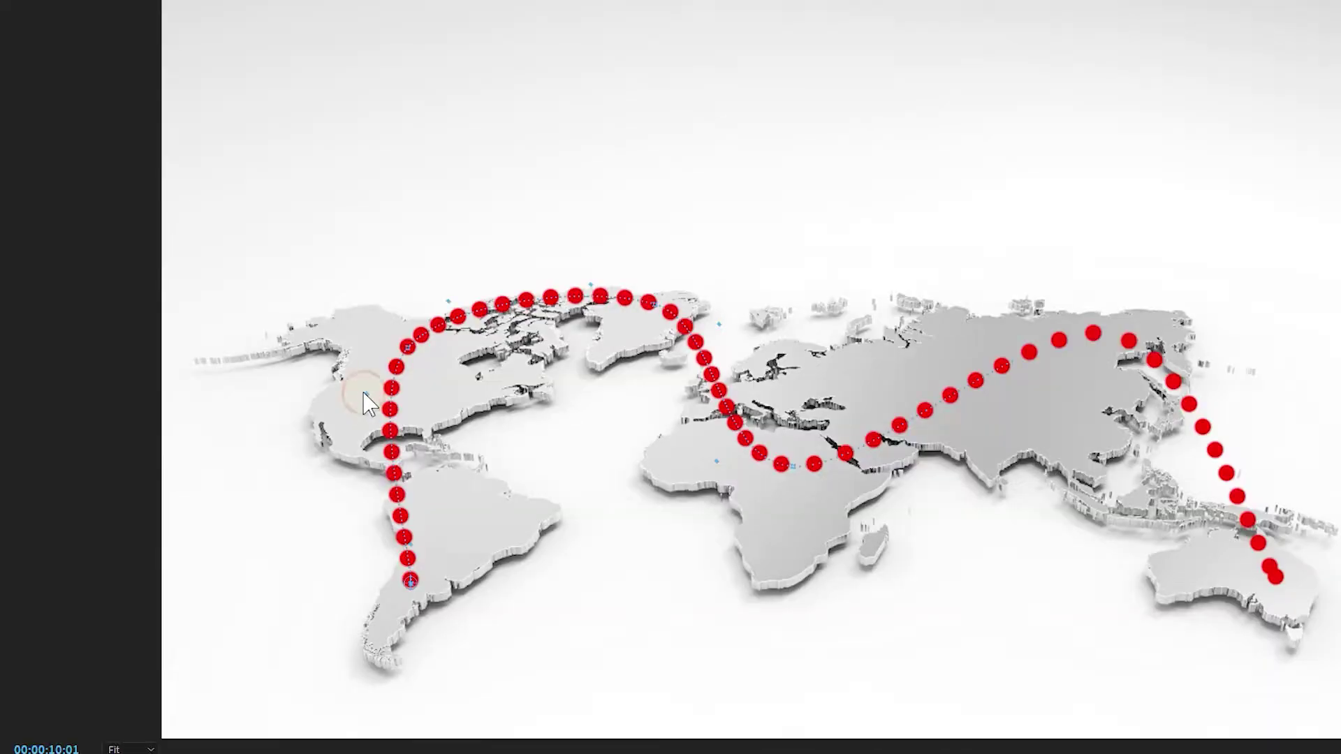
pyautogui.moveTo(364, 392); pyautogui.dragTo(337, 394)
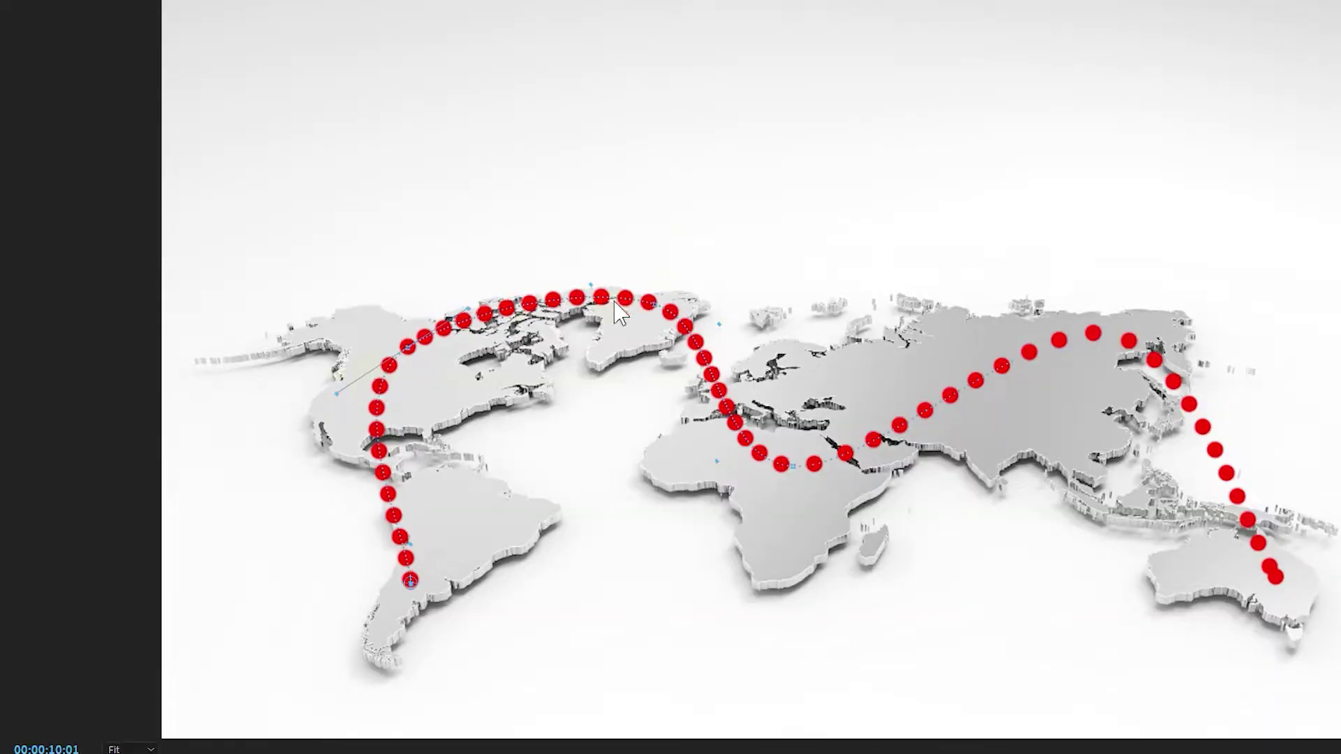
pyautogui.moveTo(591, 284); pyautogui.dragTo(591, 265)
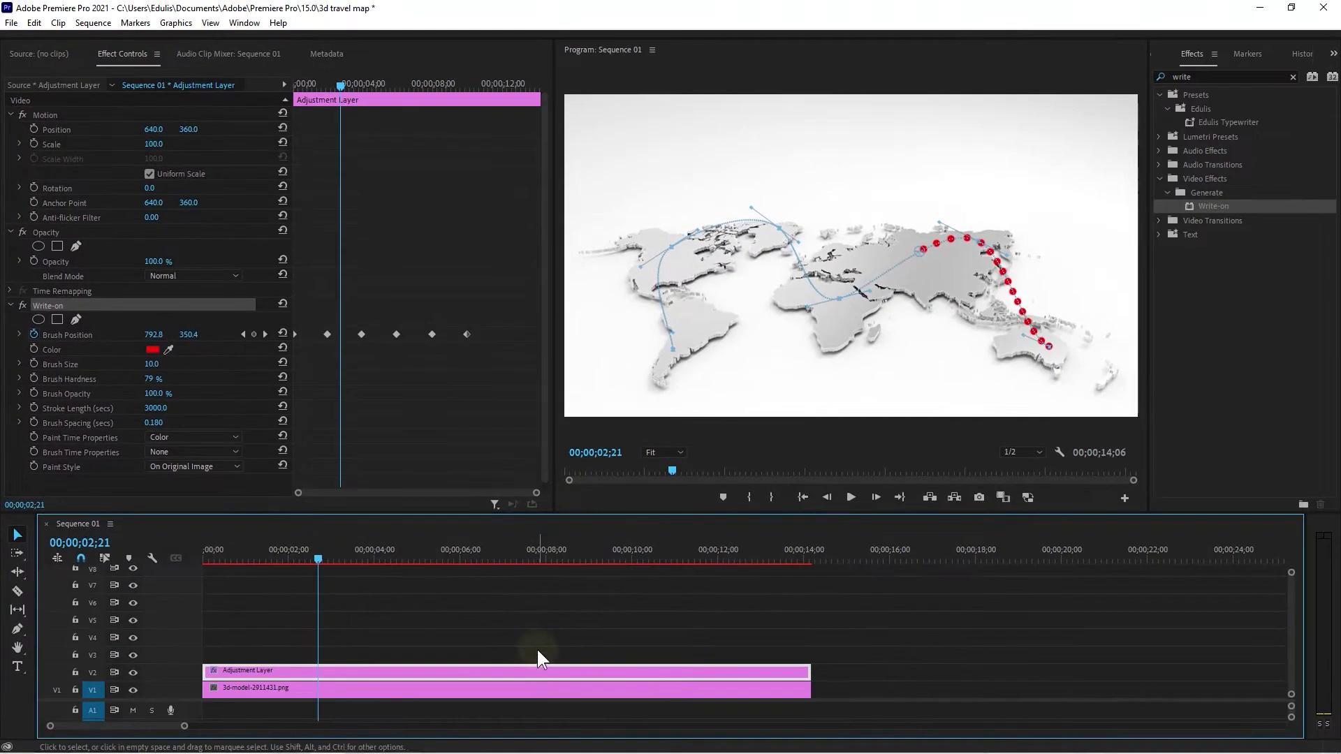
pyautogui.click(530, 640)
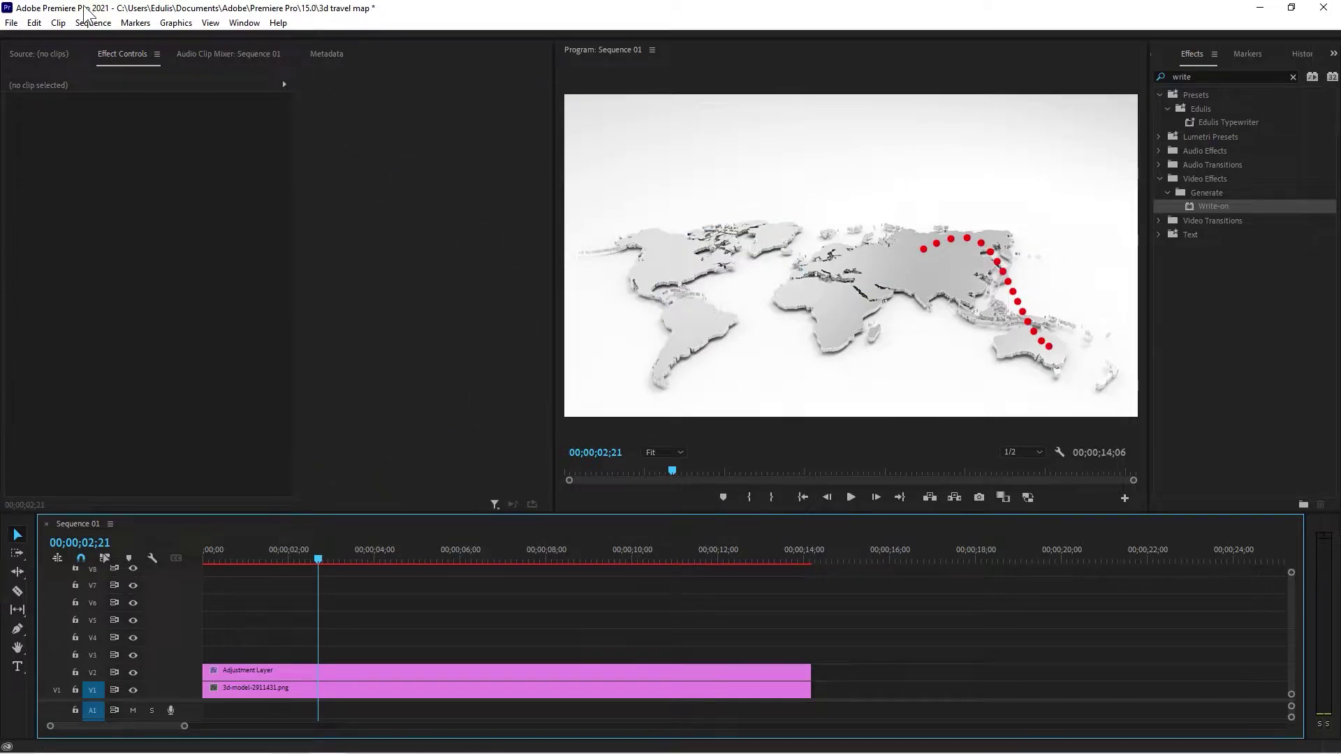
pyautogui.click(245, 23)
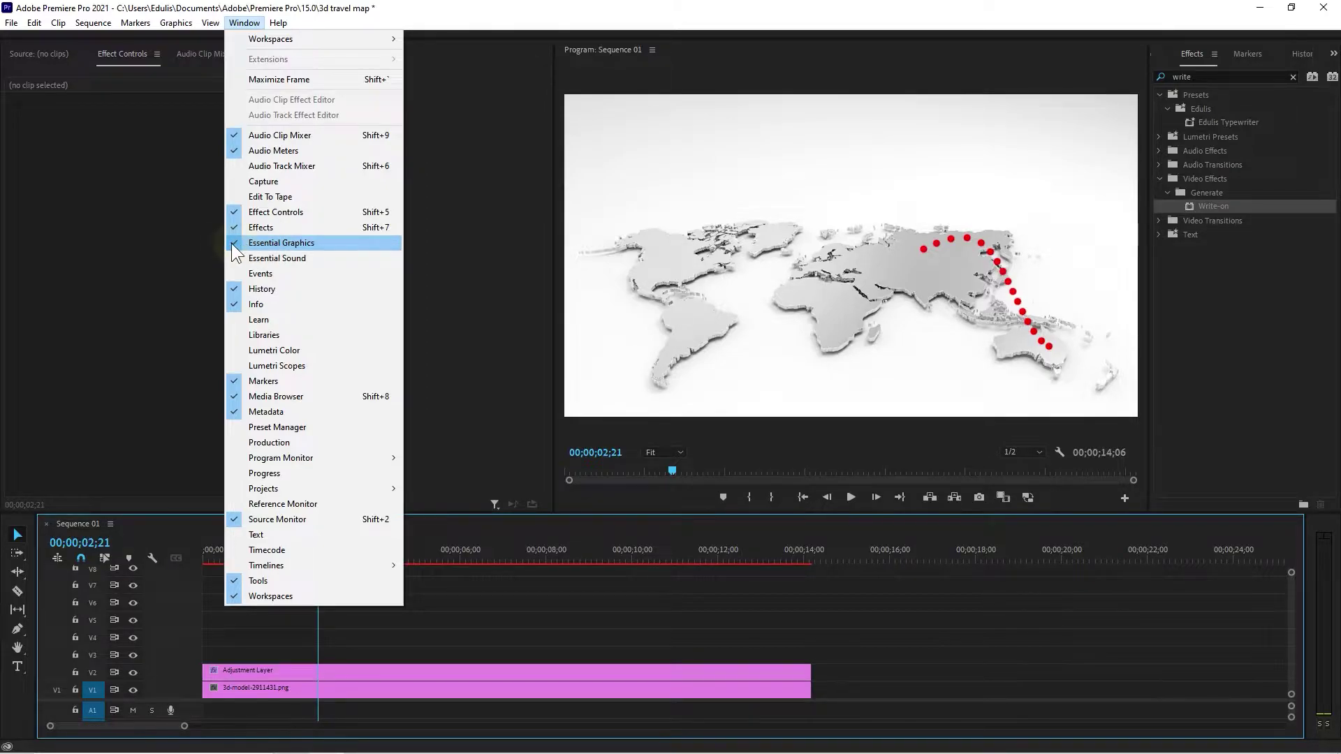
# Show Window > Essential Graphics in Edit mode and list its New Layer types.
pyautogui.click(292, 242)
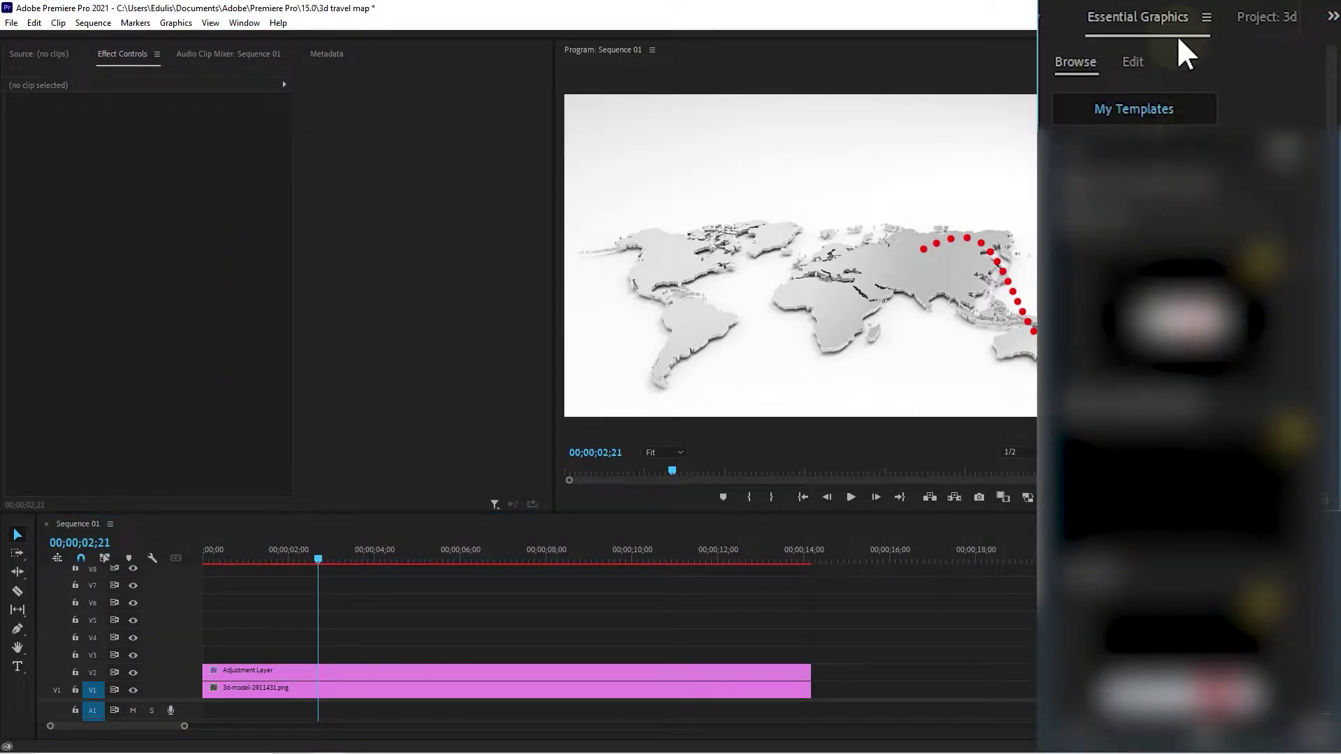
pyautogui.click(1131, 65)
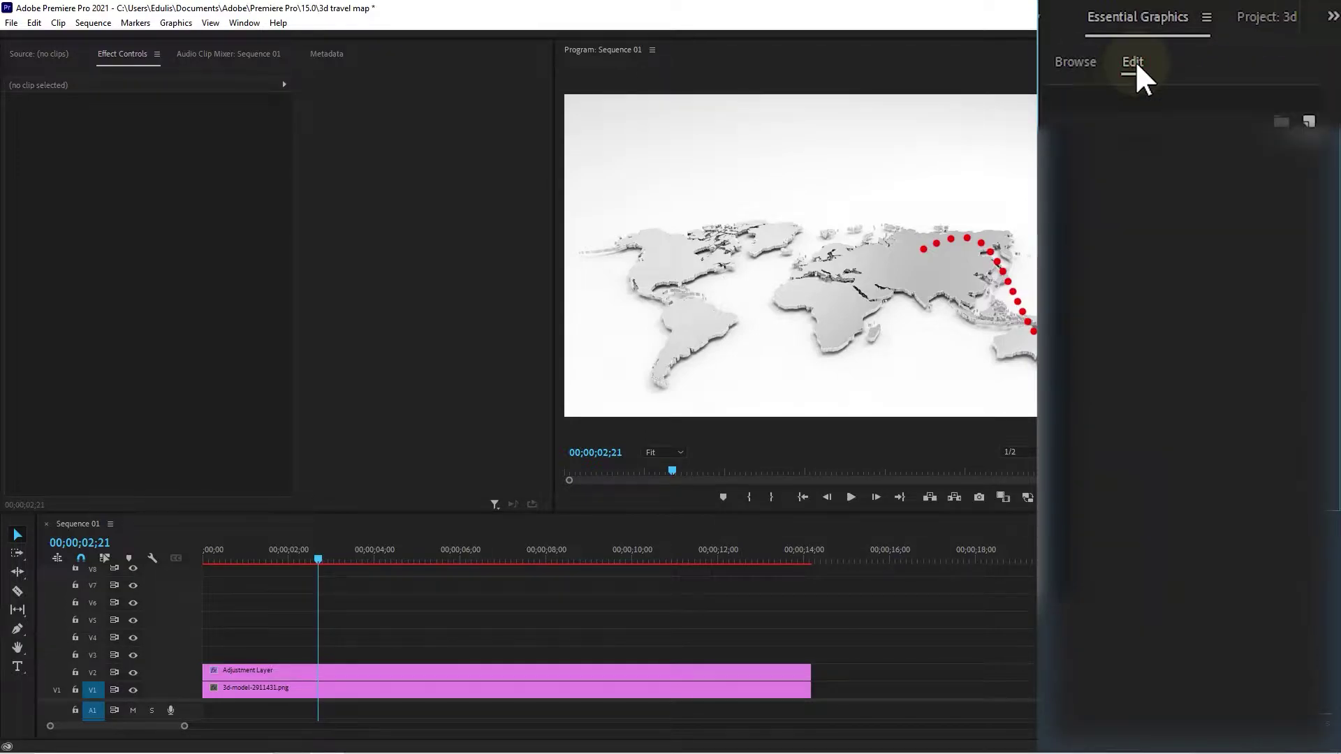
pyautogui.click(1310, 123)
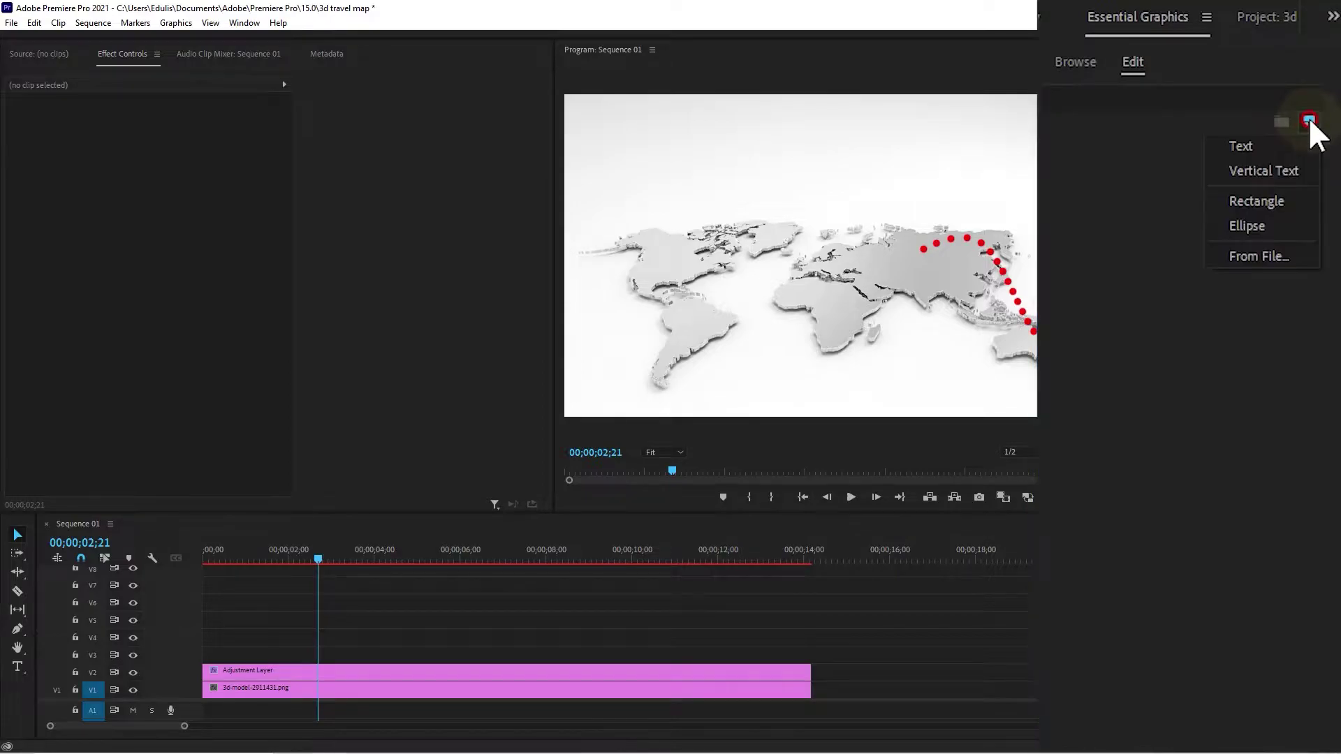
# Add a small Ellipse shape and extend its Graphic clip on V3 from 0 to 14;06.
pyautogui.click(1254, 225)
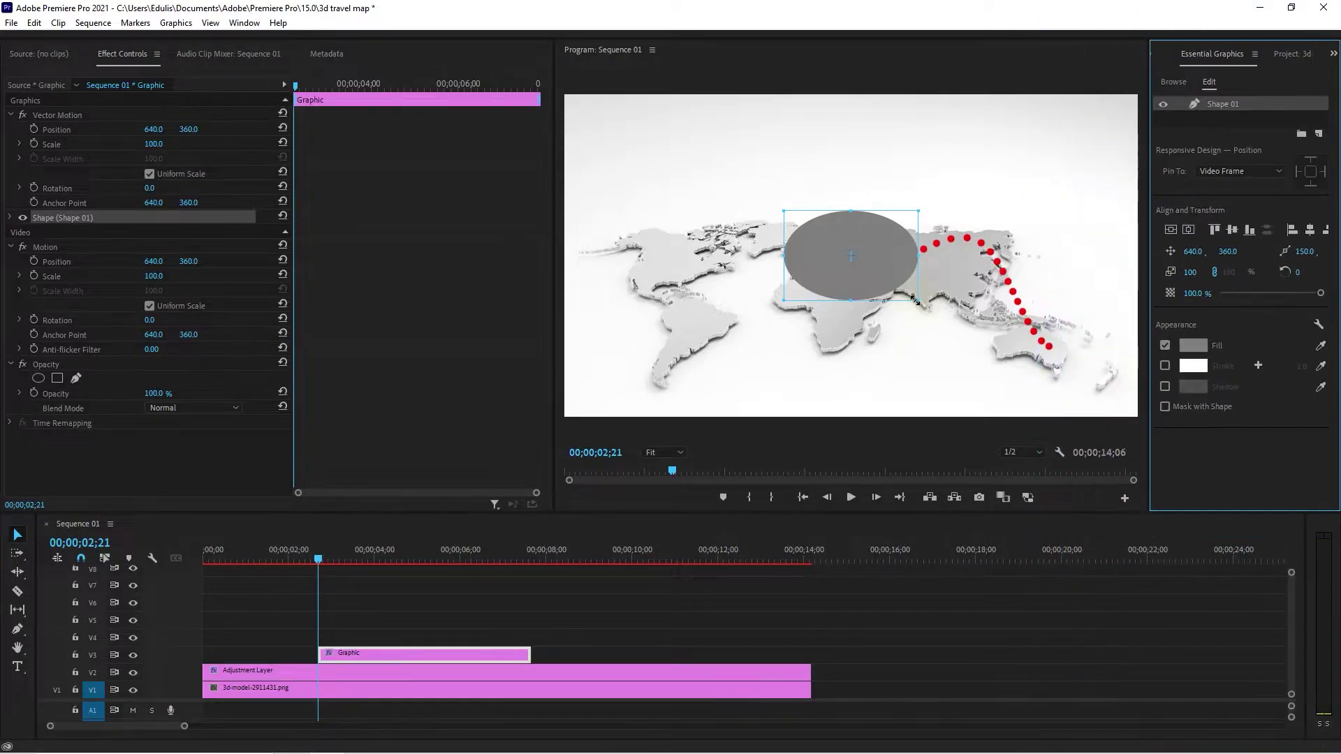
pyautogui.moveTo(927, 299)
pyautogui.mouseDown()
pyautogui.moveTo(841, 259)
pyautogui.moveTo(880, 175)
pyautogui.mouseUp()
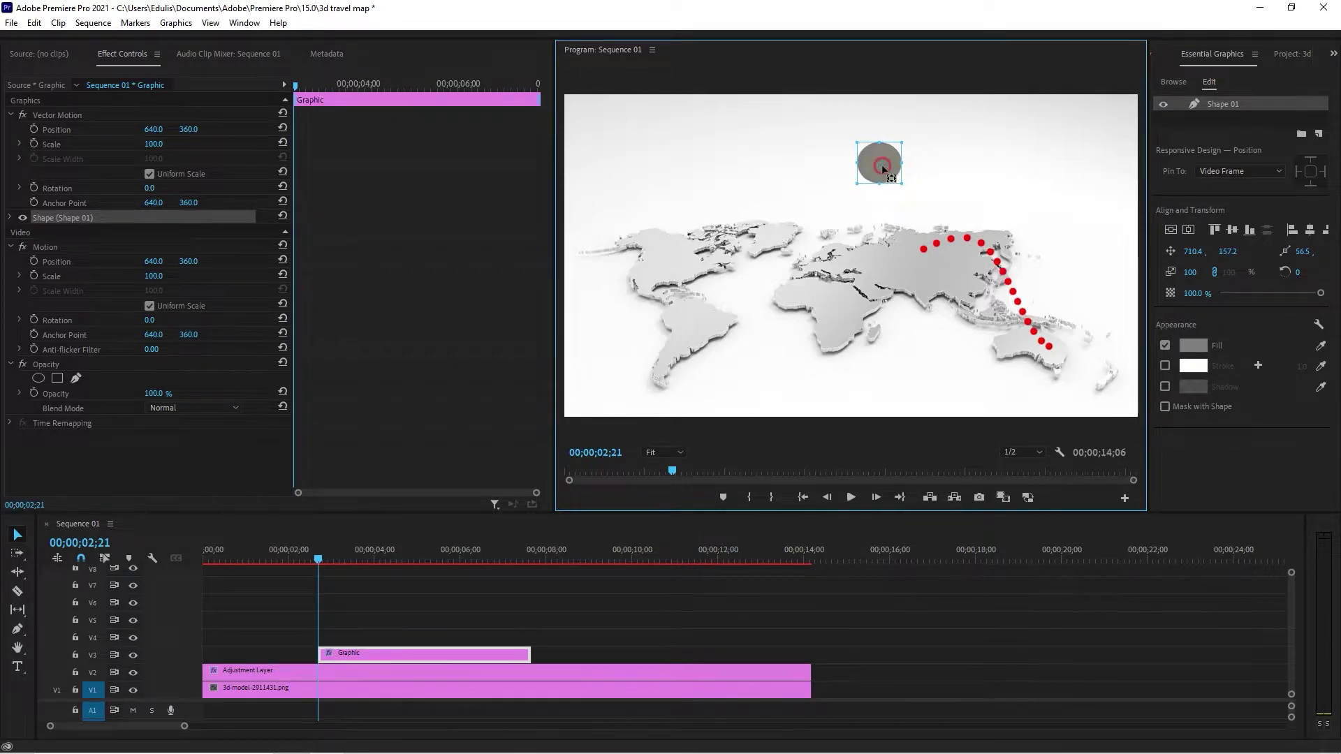
pyautogui.moveTo(360, 655)
pyautogui.mouseDown()
pyautogui.moveTo(253, 653)
pyautogui.moveTo(276, 656)
pyautogui.mouseUp()
pyautogui.moveTo(497, 656); pyautogui.dragTo(1026, 656)
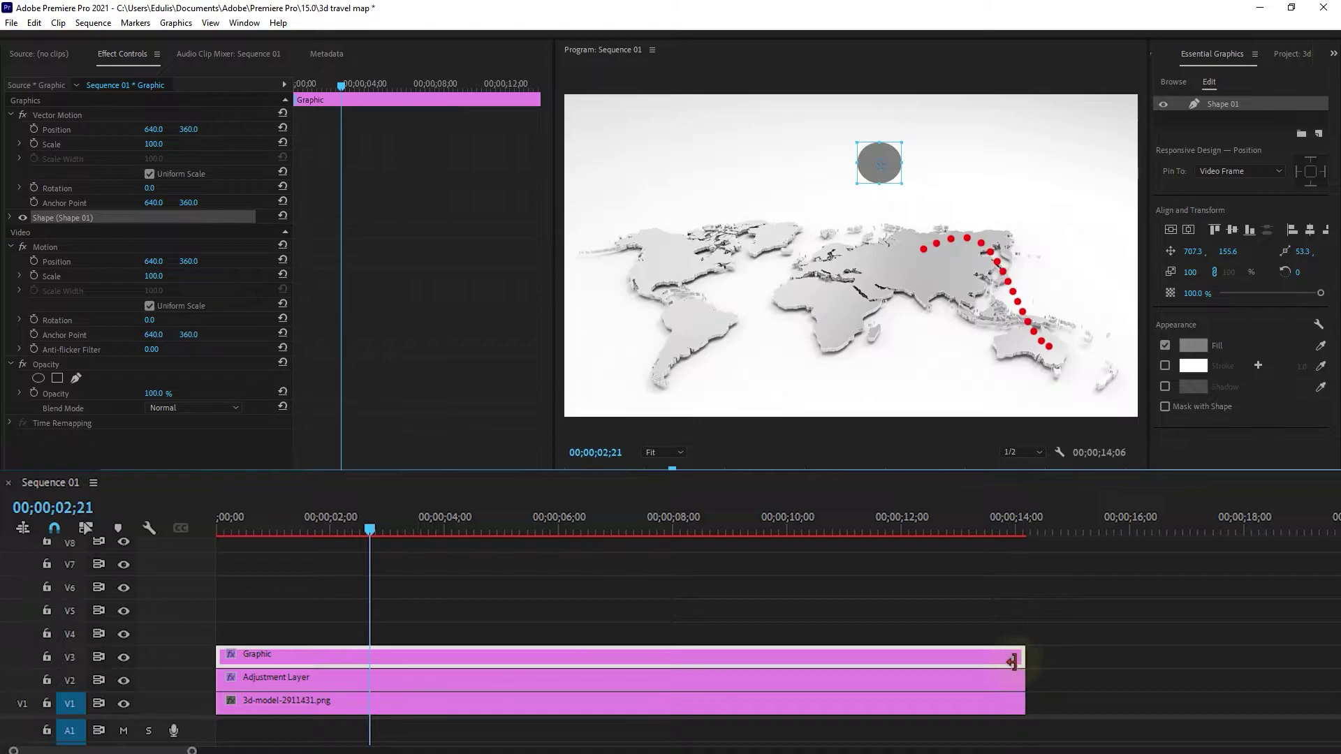
pyautogui.click(366, 529)
pyautogui.moveTo(319, 535); pyautogui.dragTo(209, 537)
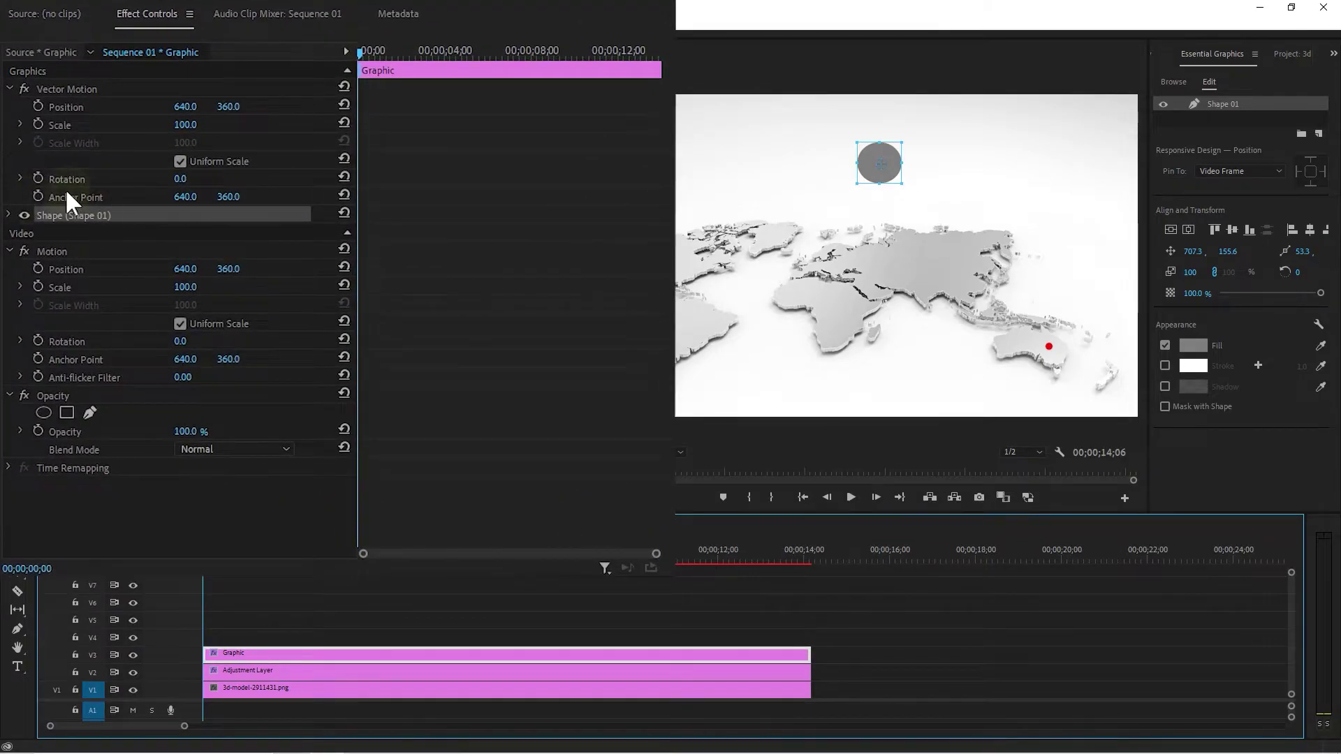
# Center the anchor point on the circle and set a starting Scale keyframe.
pyautogui.click(85, 196)
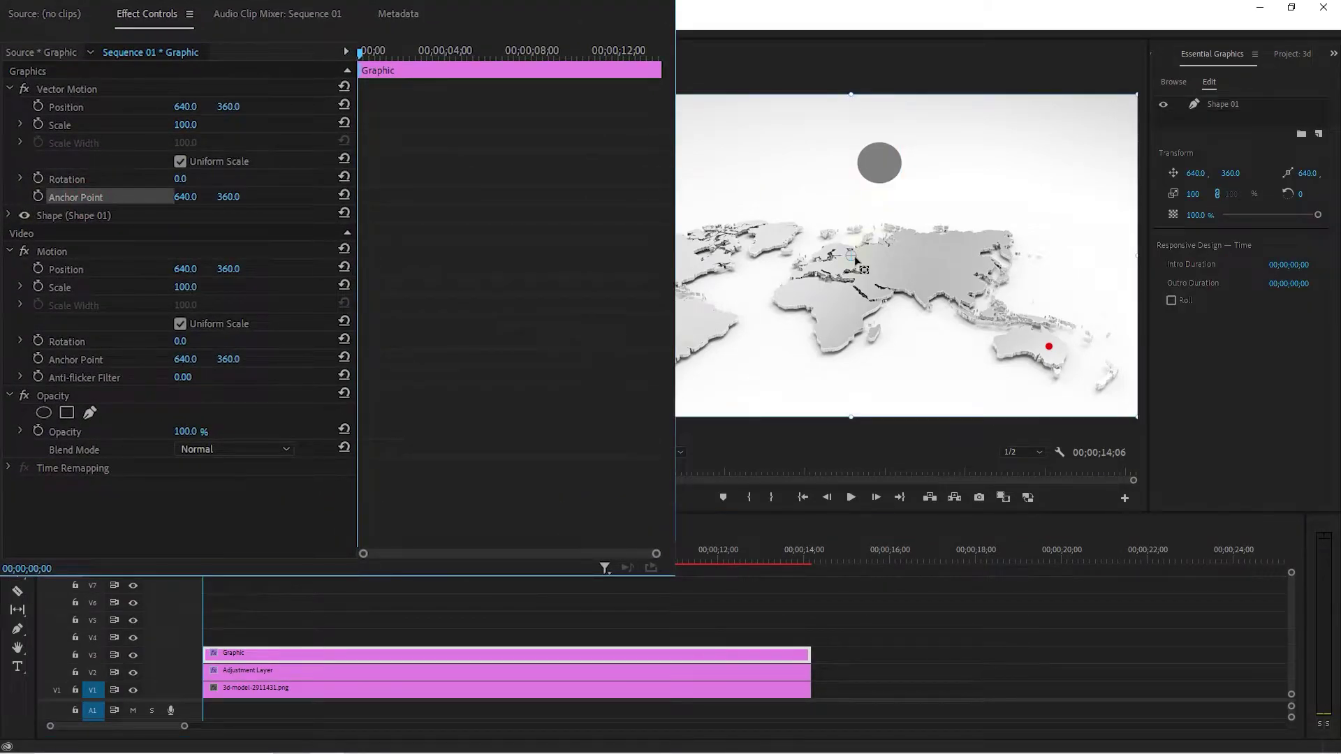
pyautogui.moveTo(851, 261); pyautogui.dragTo(880, 169)
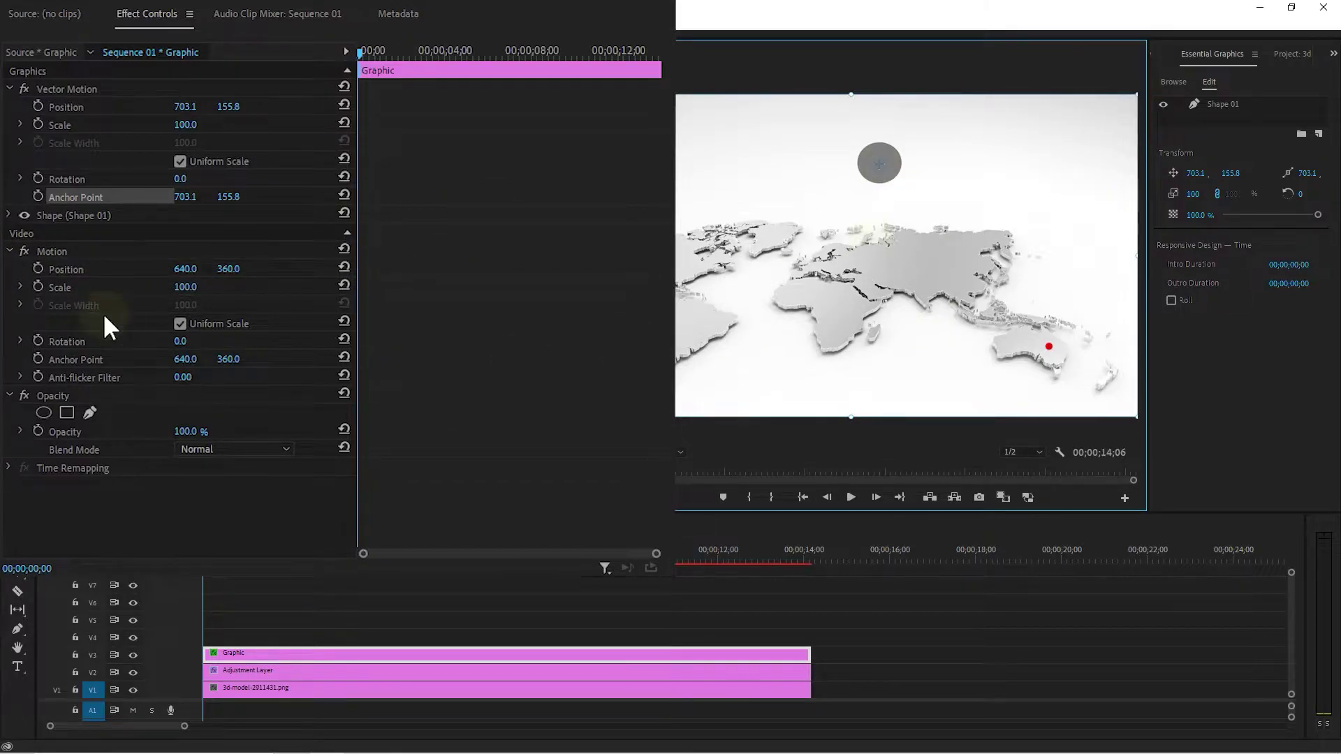
pyautogui.click(65, 122)
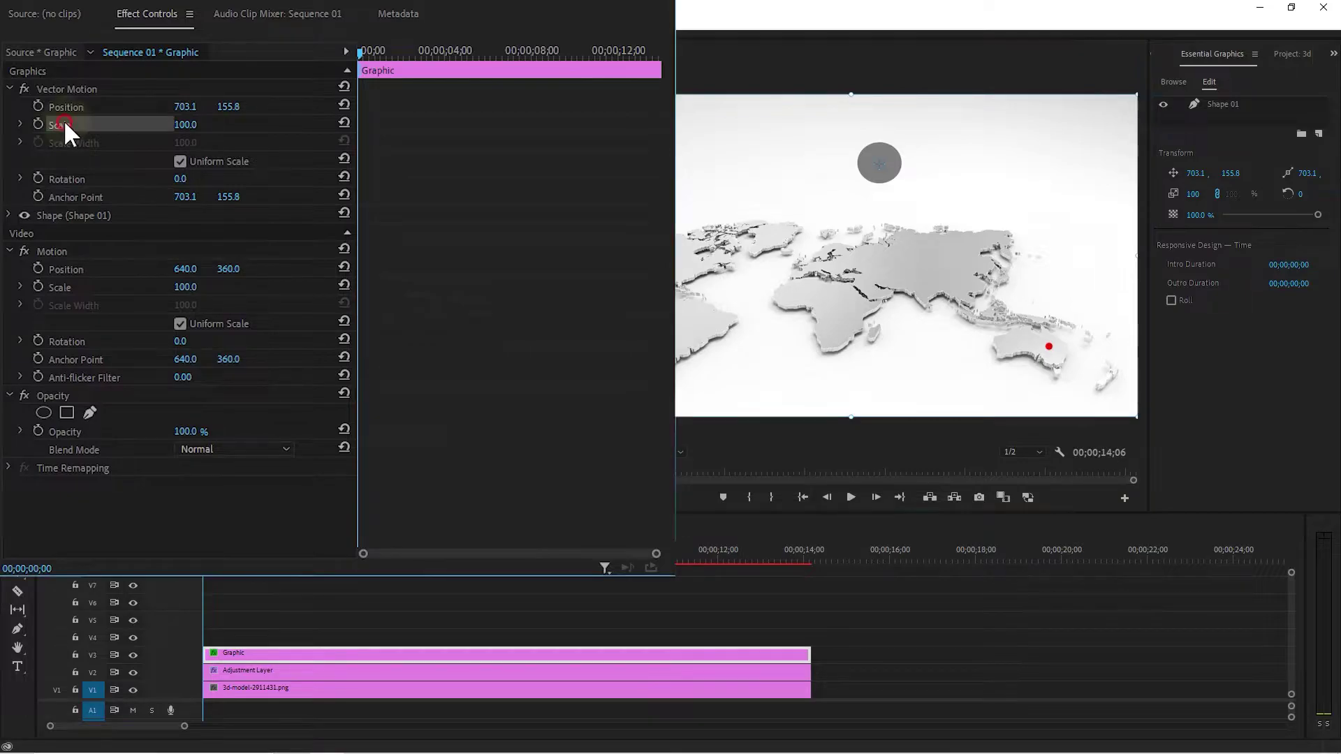
pyautogui.click(37, 125)
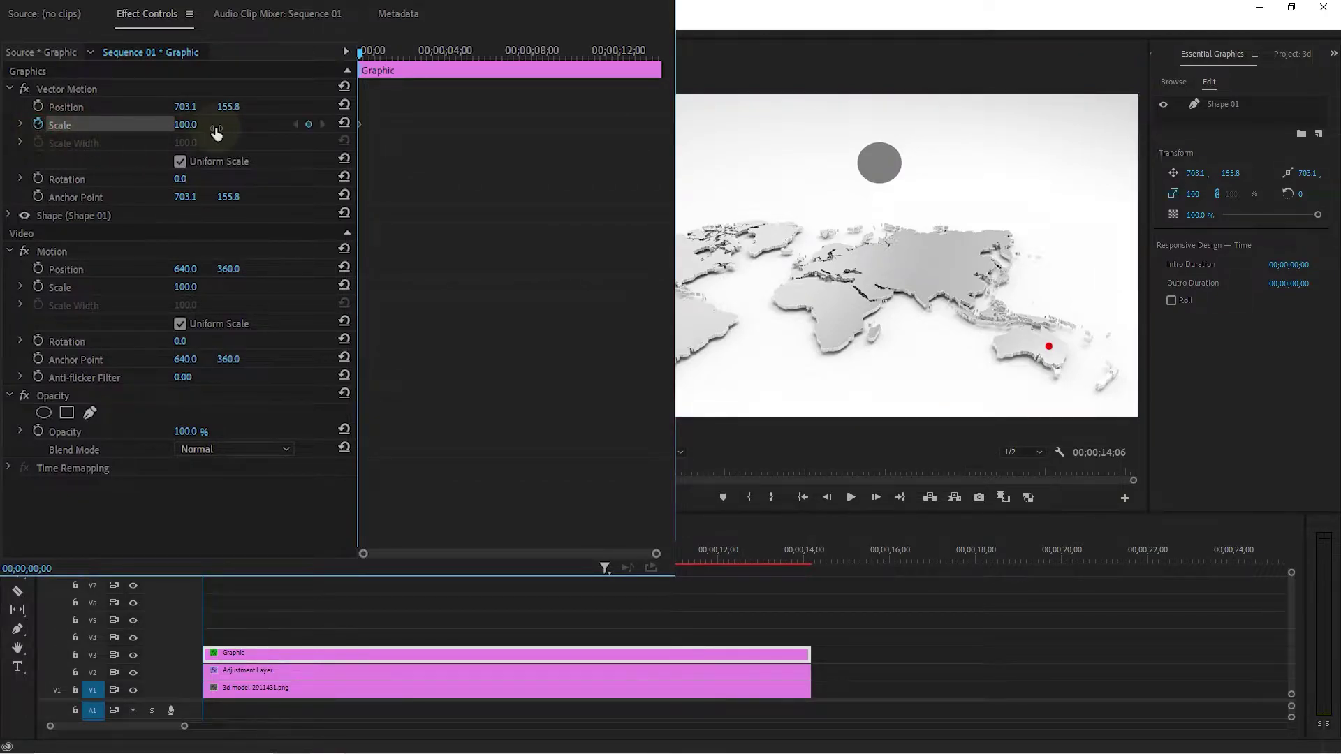
pyautogui.click(187, 125)
pyautogui.write('0')
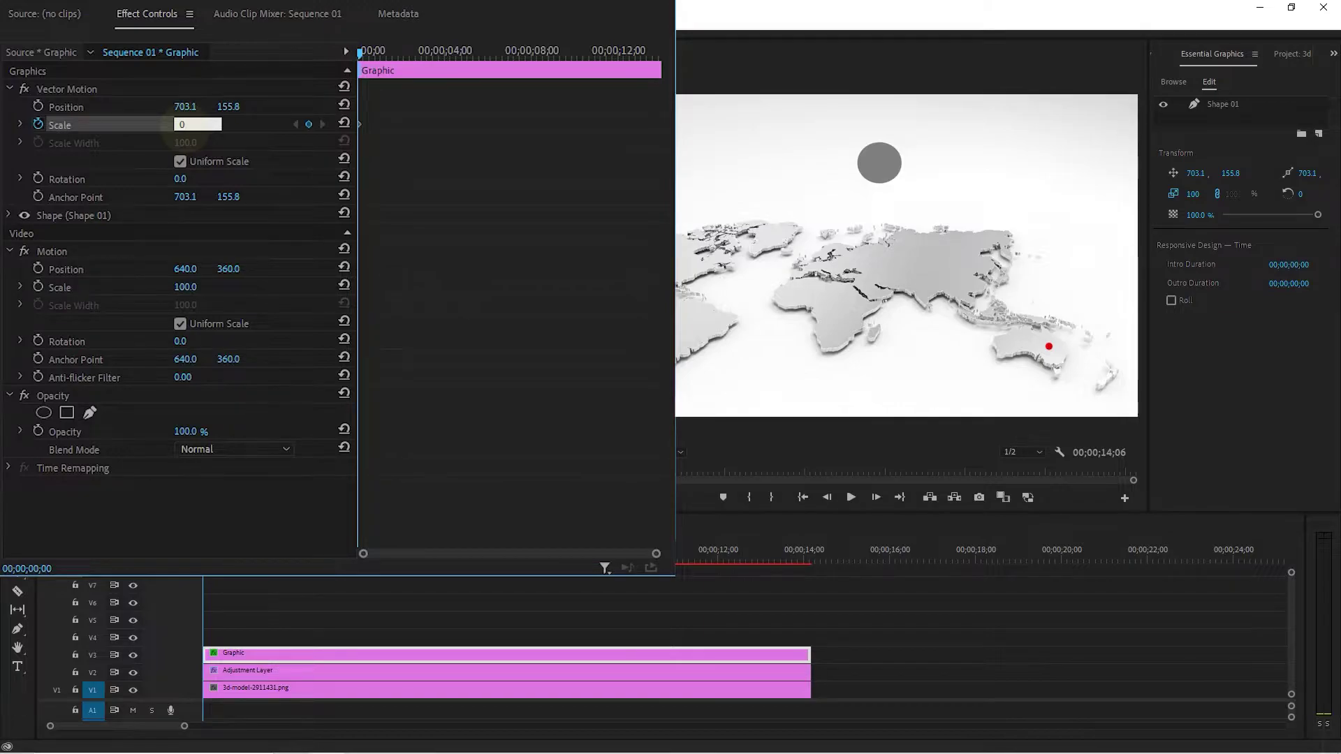
pyautogui.press('Return')
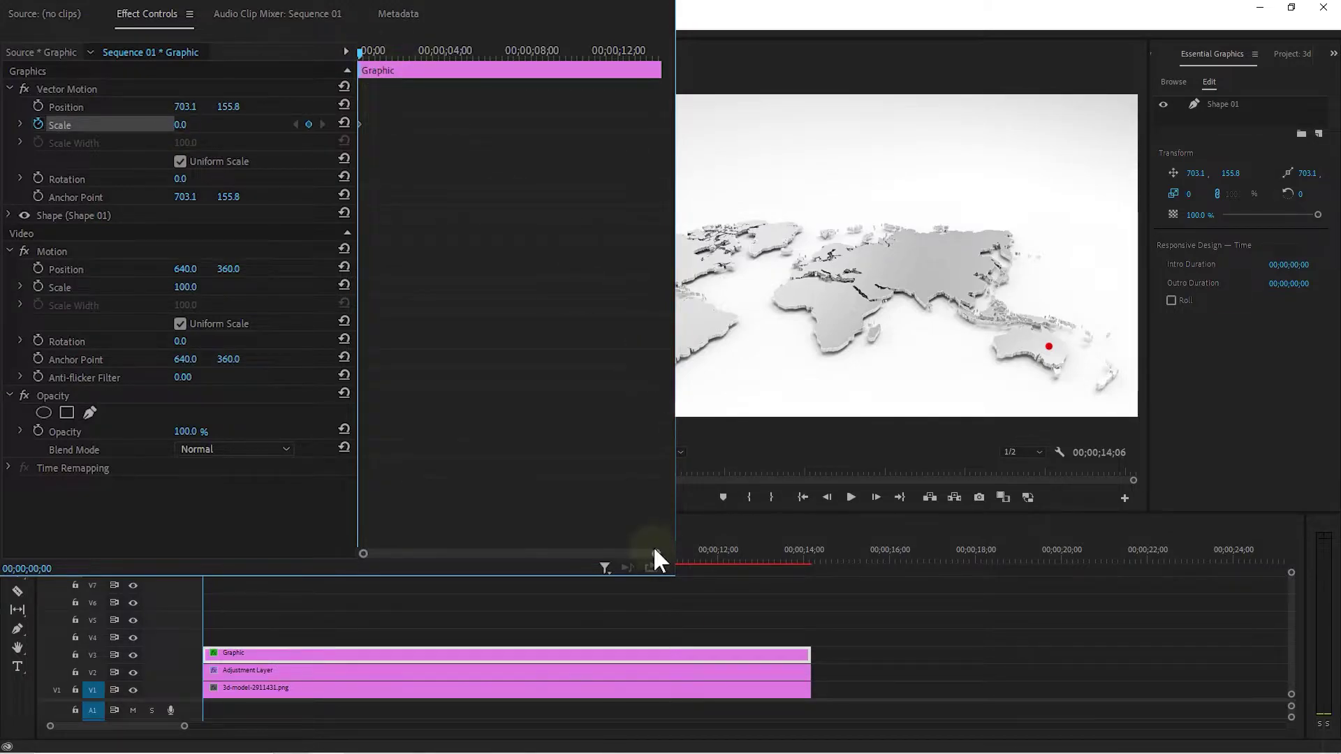
pyautogui.moveTo(656, 554); pyautogui.dragTo(395, 554)
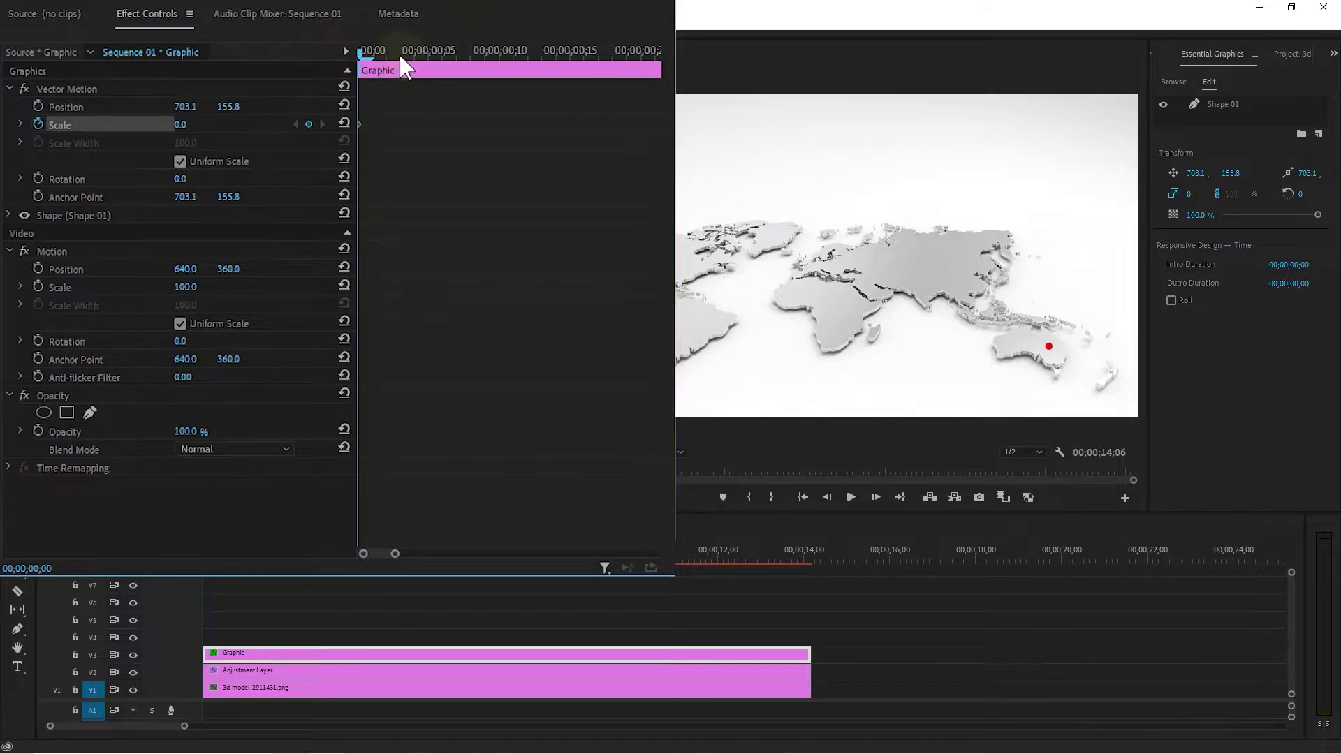
# Add later Scale keyframes so the circle shrinks to 20 by frame 00;00;00;14.
pyautogui.moveTo(360, 48); pyautogui.dragTo(416, 53)
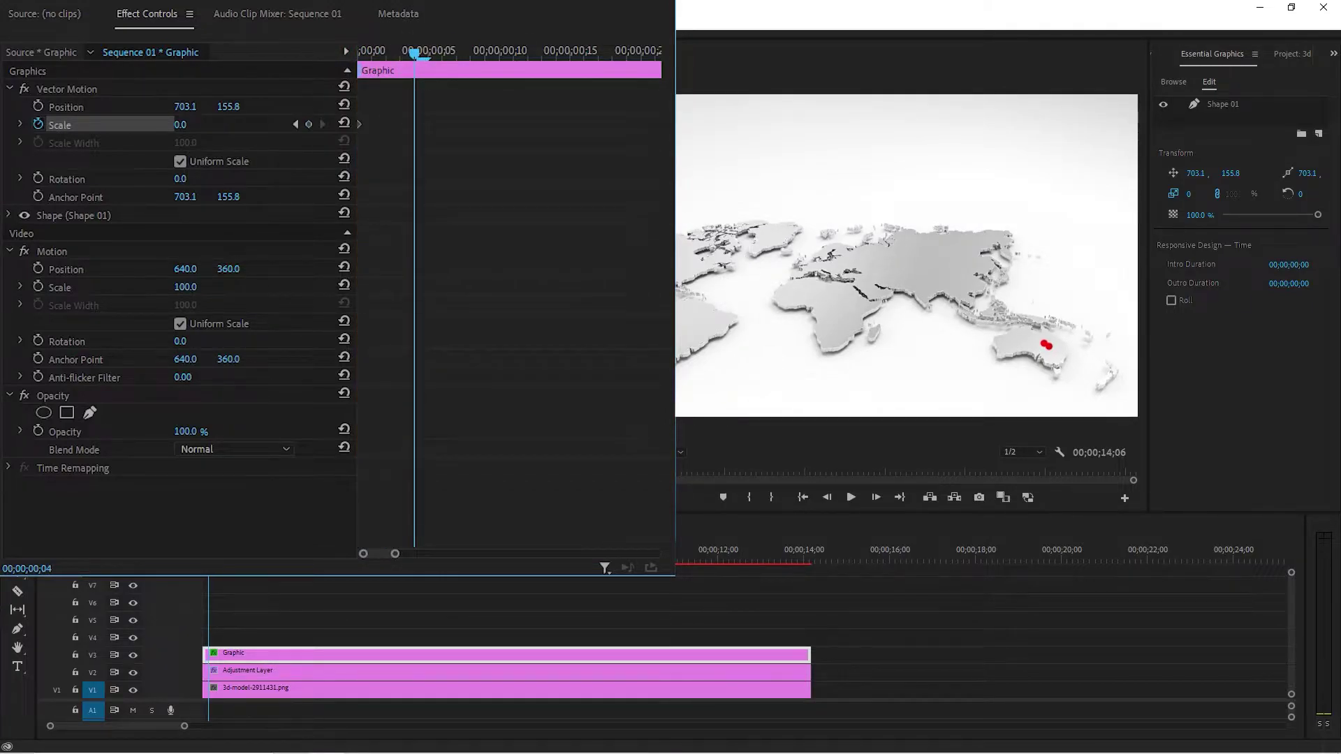
pyautogui.moveTo(418, 56); pyautogui.dragTo(456, 60)
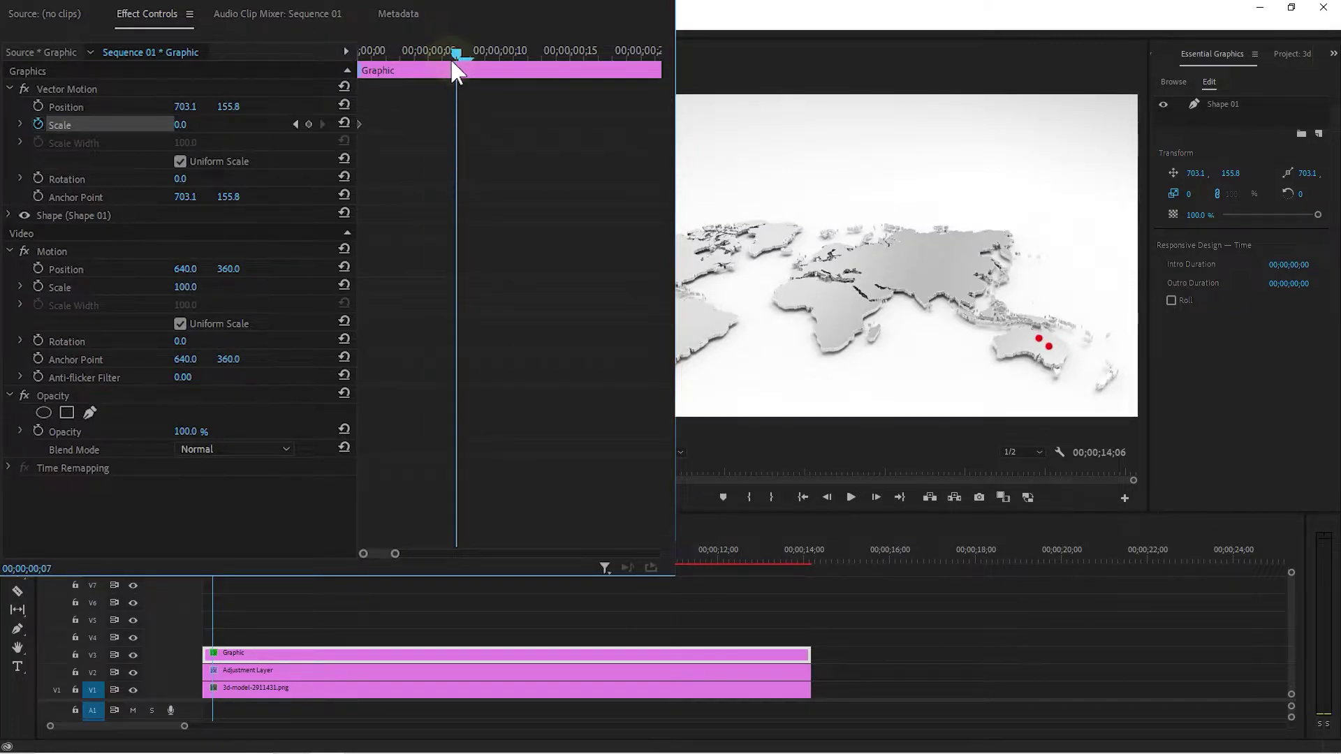
pyautogui.click(308, 124)
pyautogui.click(193, 125)
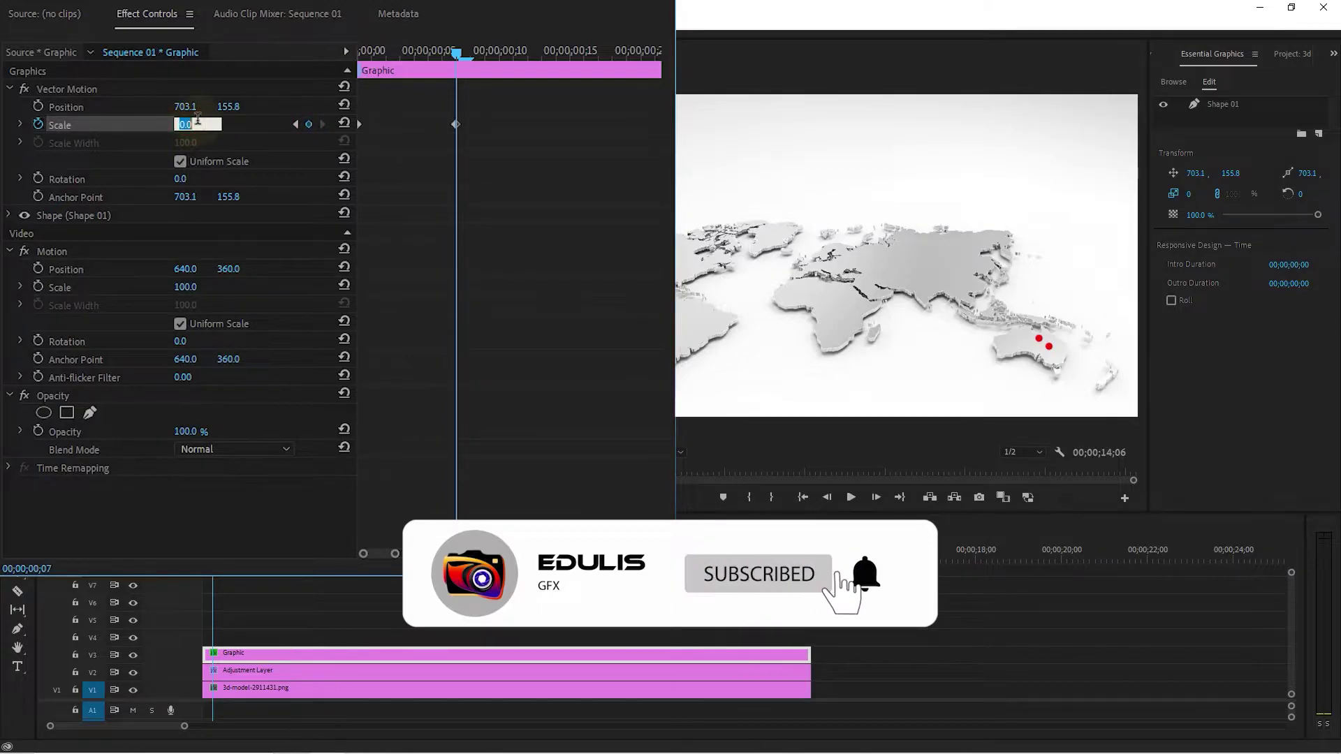
pyautogui.write('10')
pyautogui.press('Return')
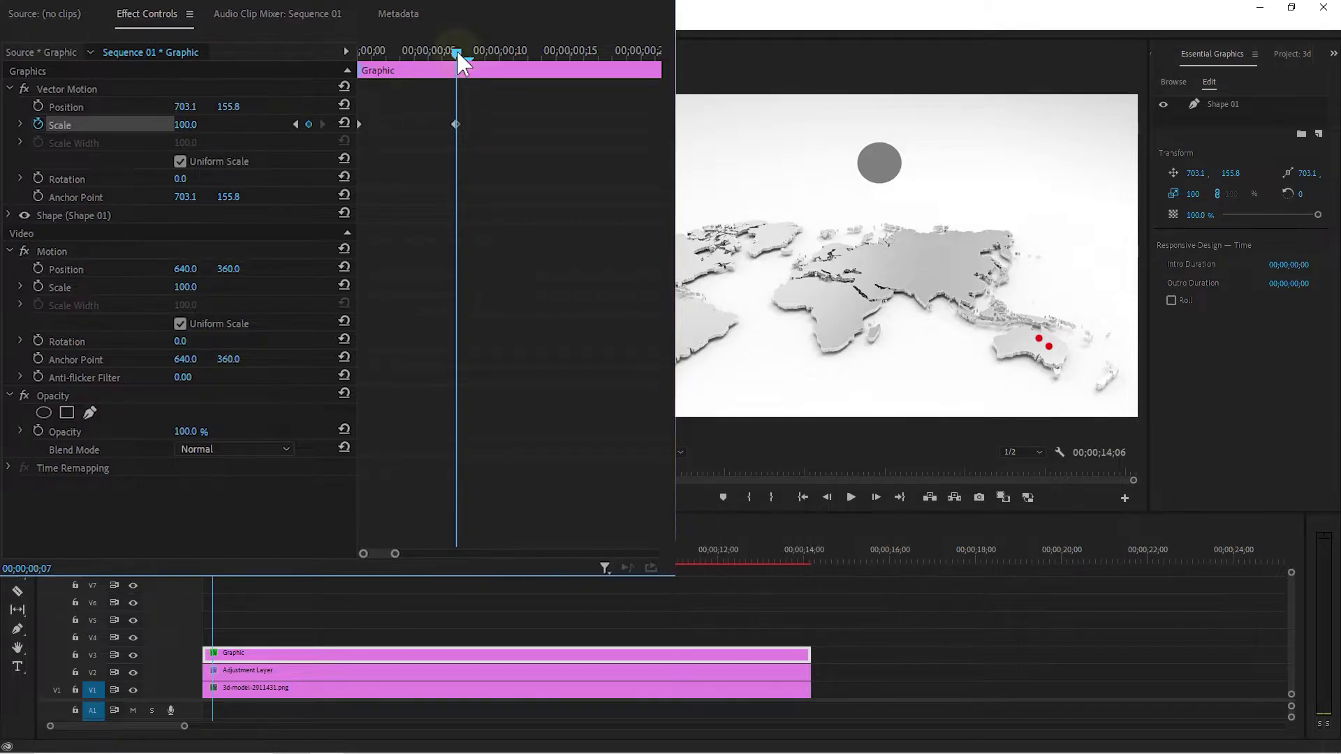
pyautogui.moveTo(460, 53); pyautogui.dragTo(556, 59)
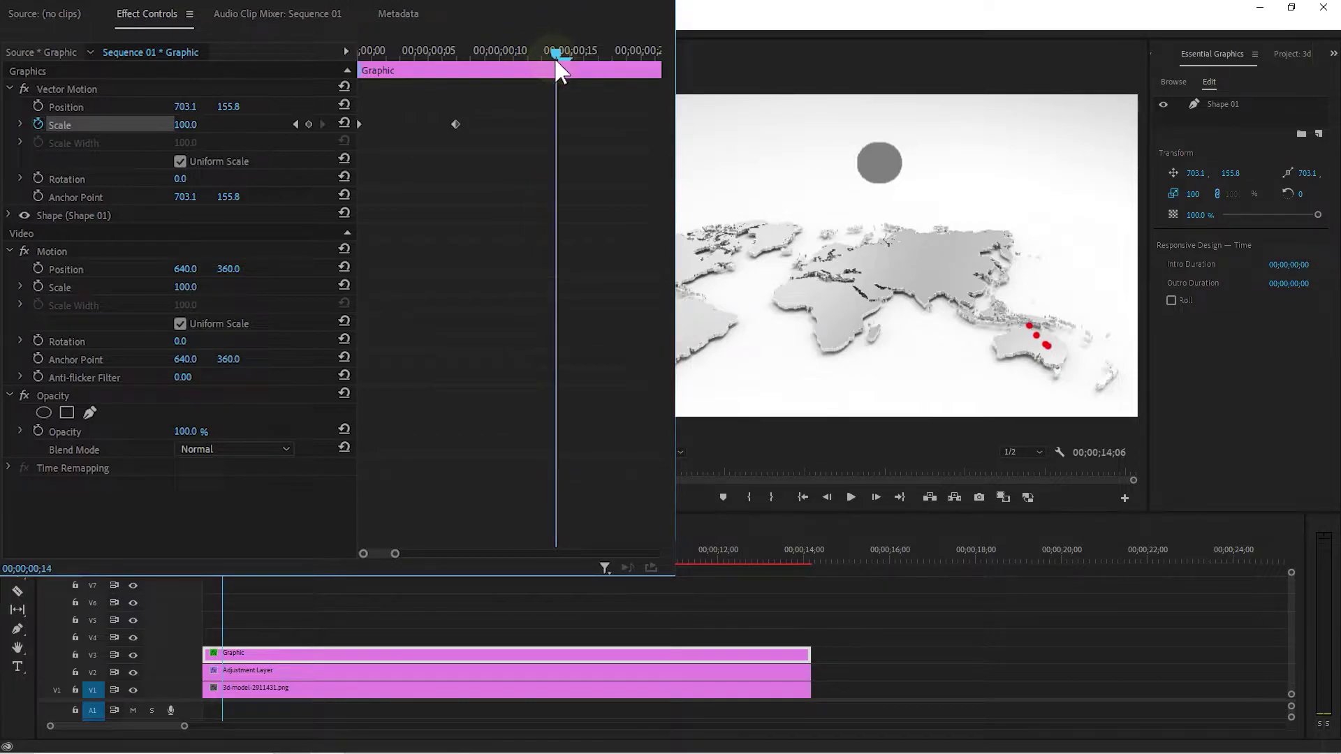
pyautogui.click(308, 124)
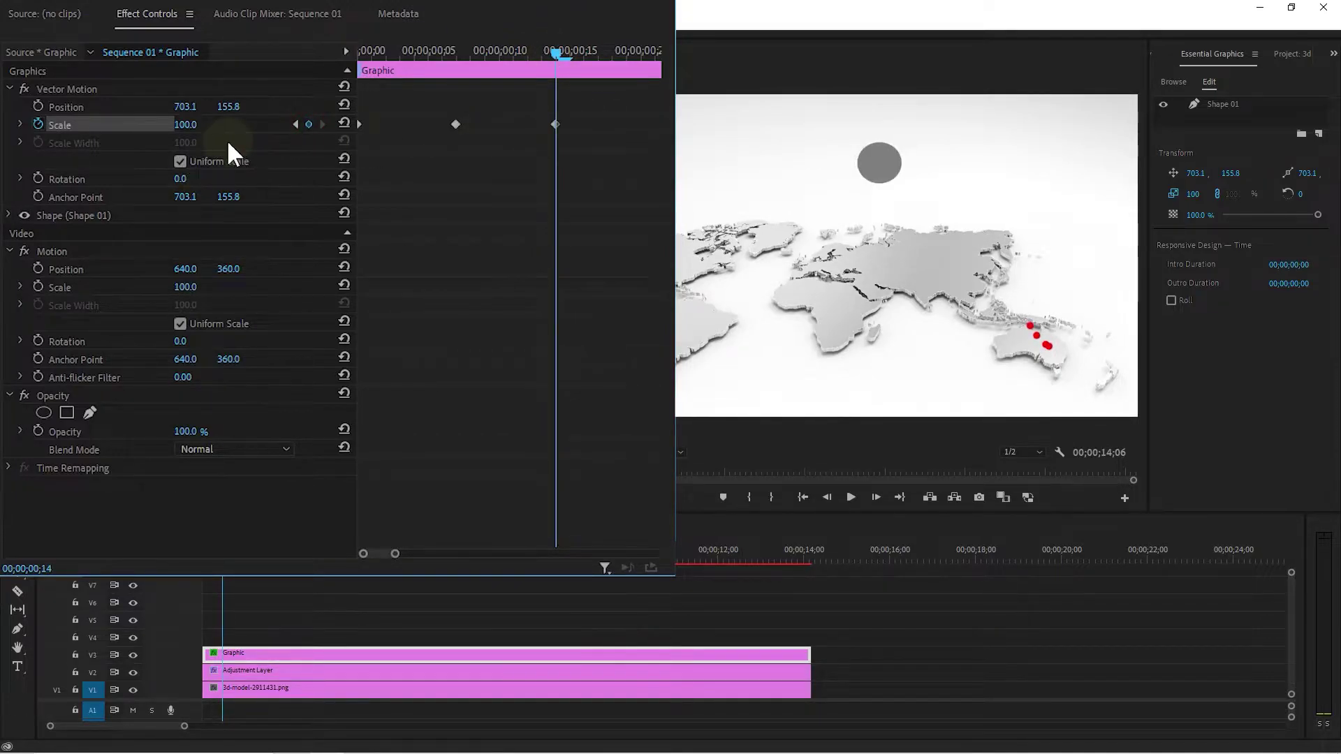
pyautogui.click(186, 124)
pyautogui.write('20')
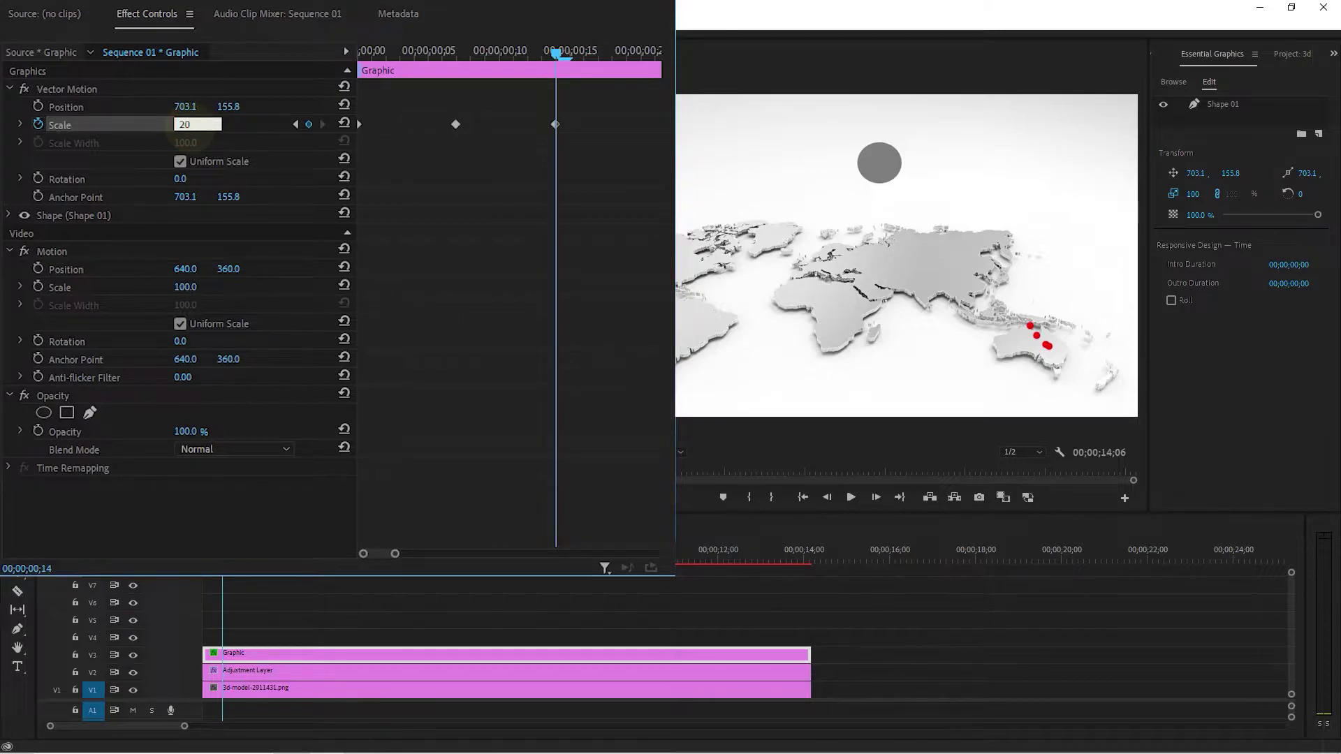
pyautogui.press('Return')
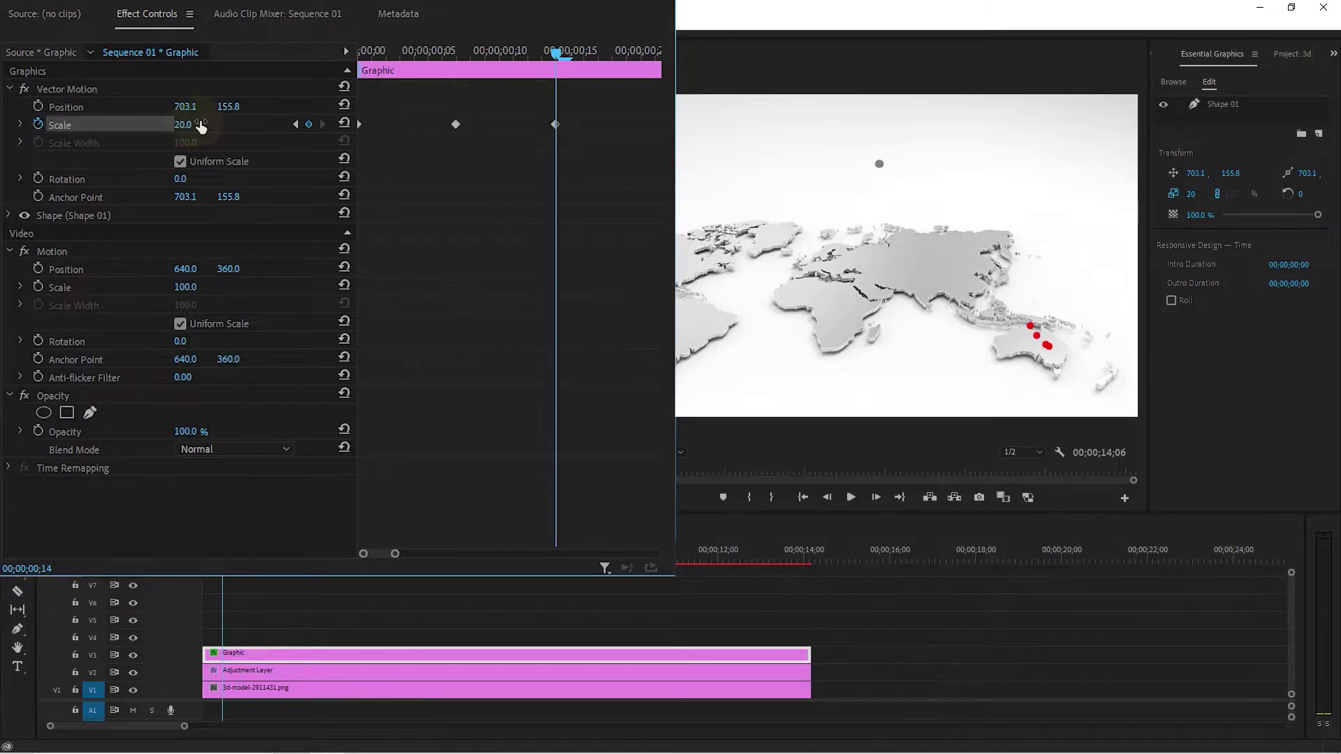
pyautogui.click(56, 213)
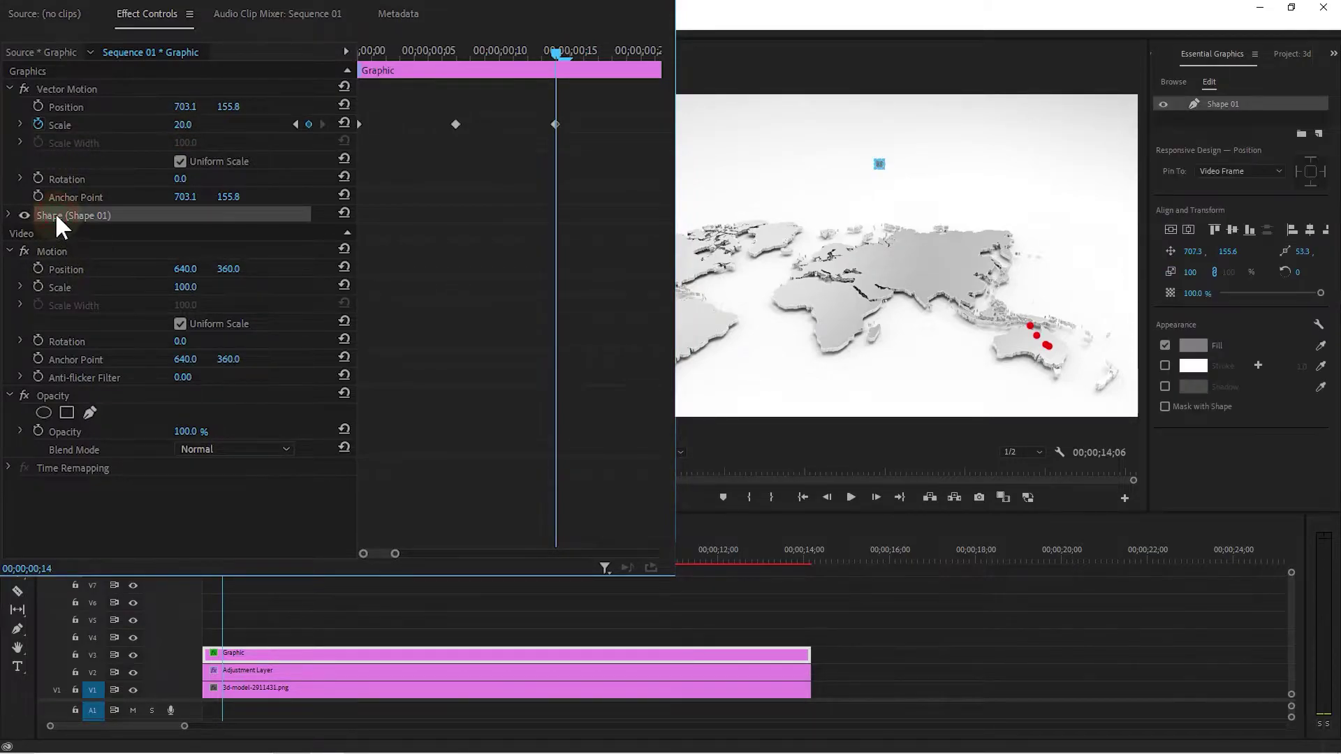
# Fill the circle with a strong saturated blue.
pyautogui.click(1193, 345)
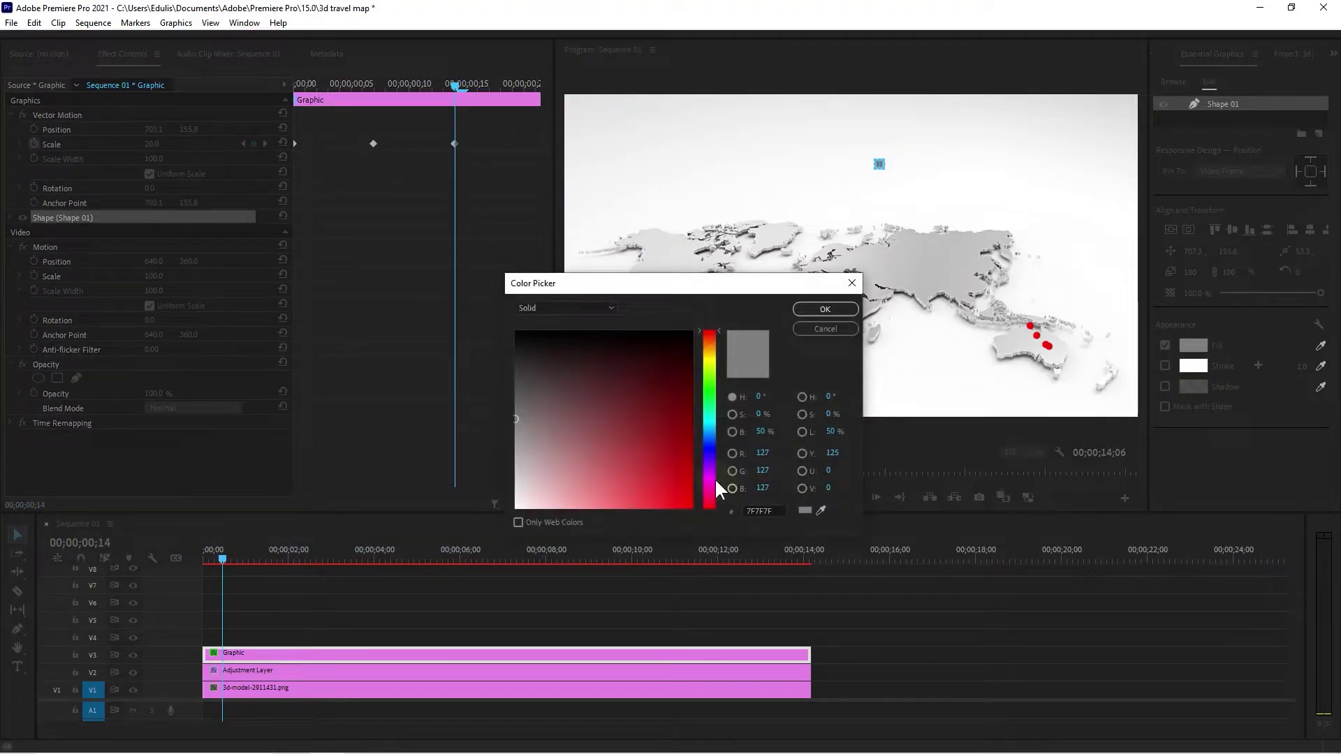
pyautogui.click(709, 447)
pyautogui.click(690, 503)
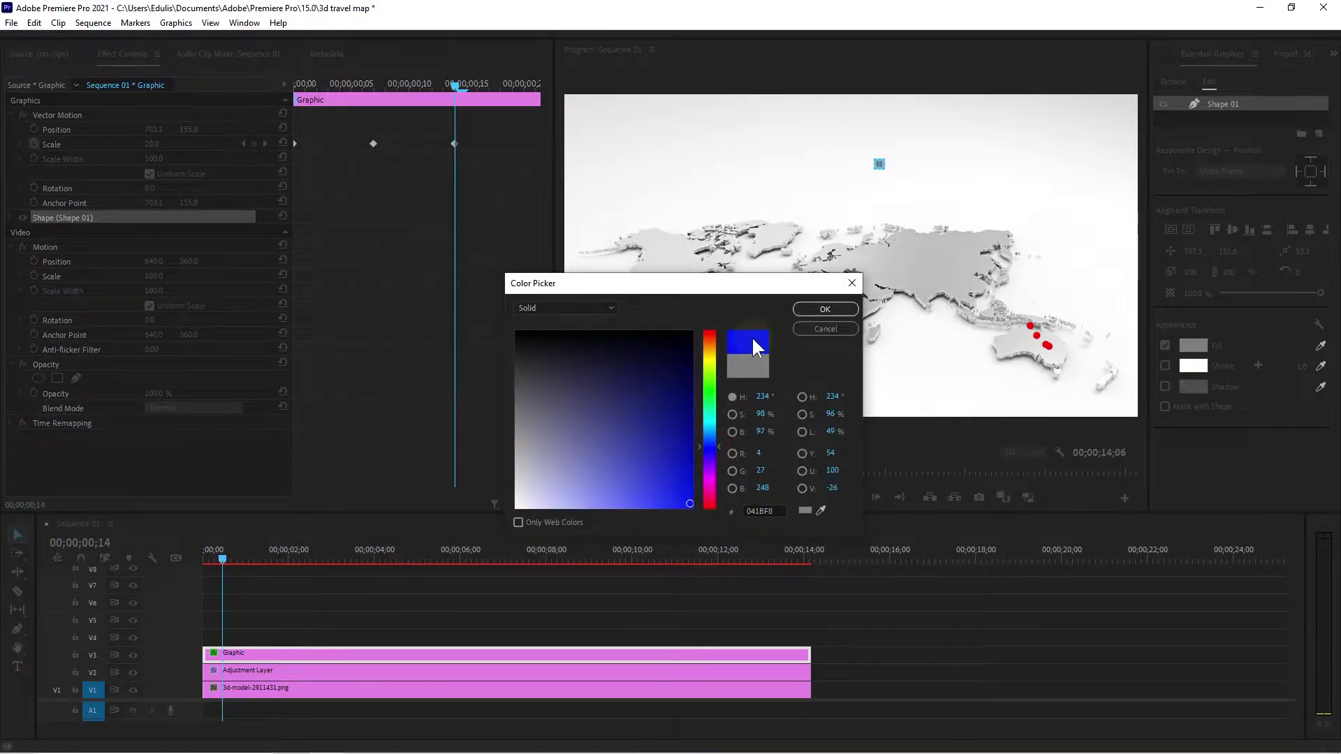
pyautogui.click(825, 309)
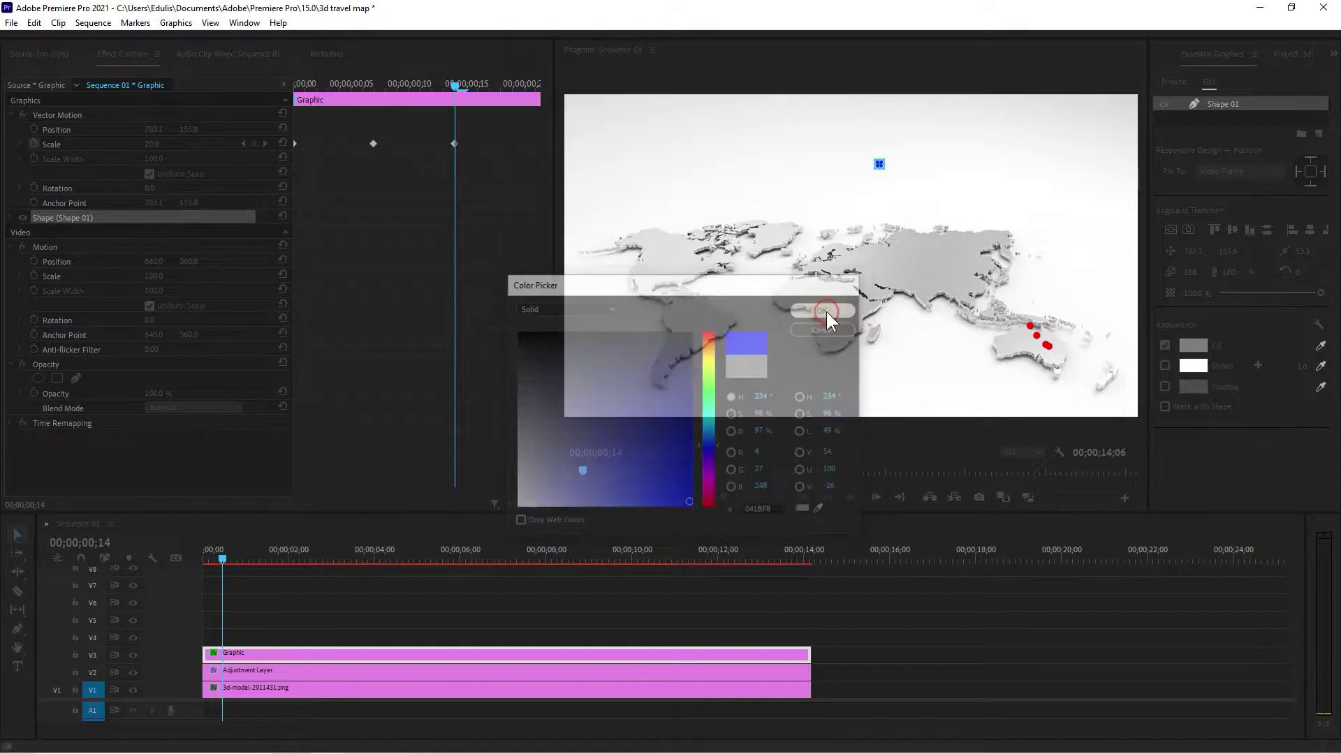
# Give the first Scale keyframe Ease Out and the second Ease In.
pyautogui.click(204, 556)
pyautogui.moveTo(203, 556); pyautogui.dragTo(212, 558)
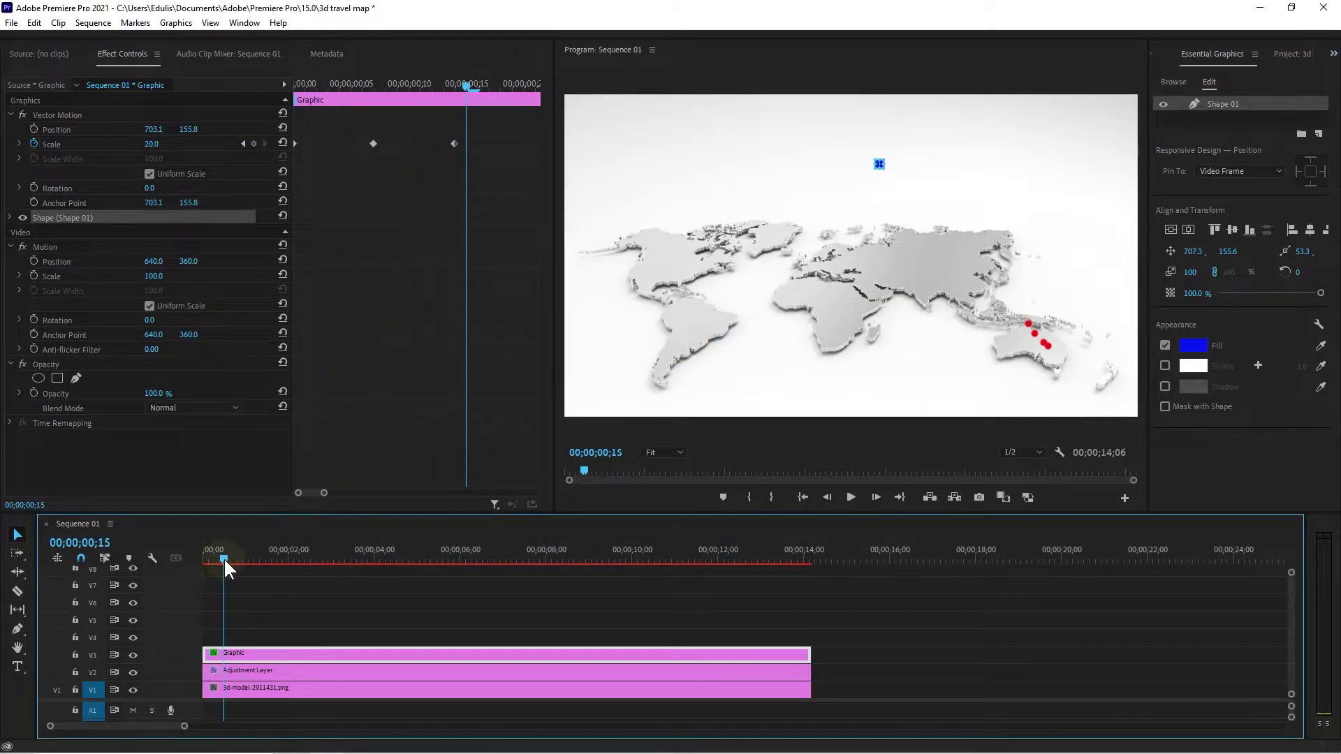
pyautogui.click(299, 140)
pyautogui.rightClick(295, 143)
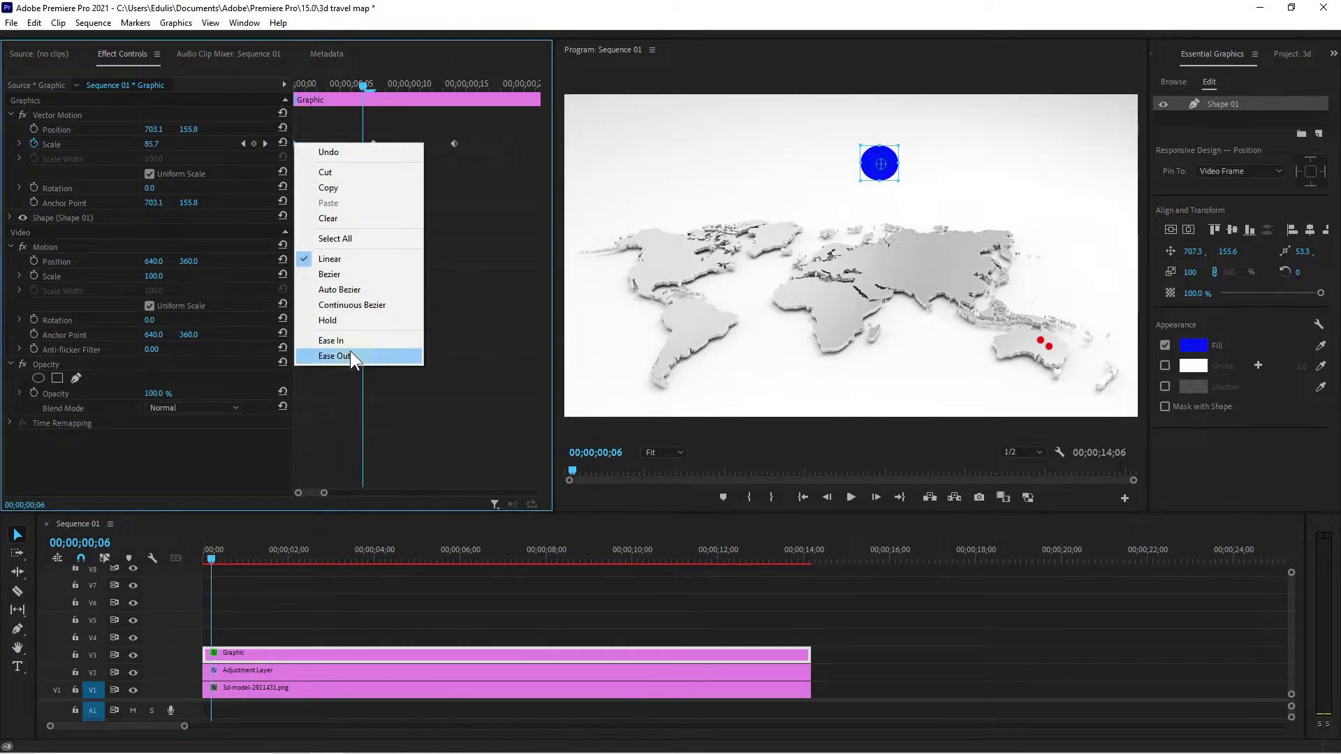
pyautogui.click(351, 353)
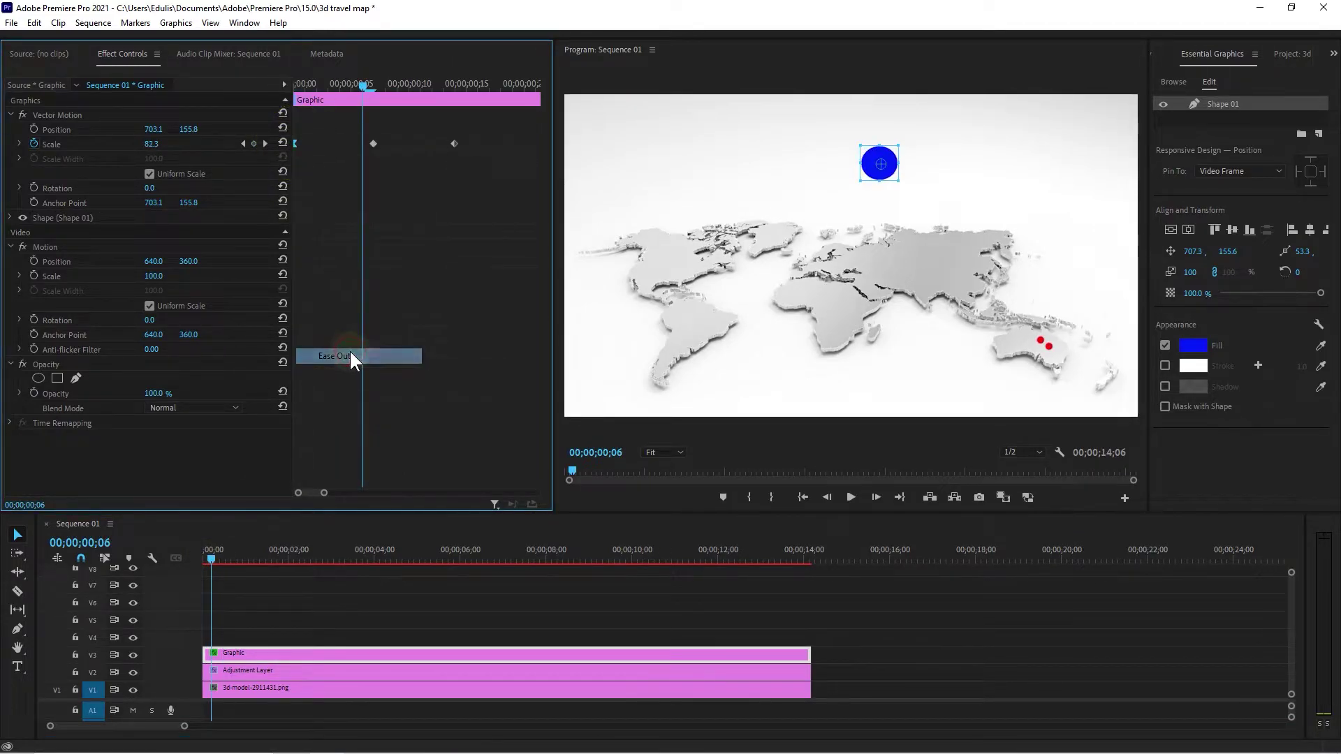
pyautogui.rightClick(454, 144)
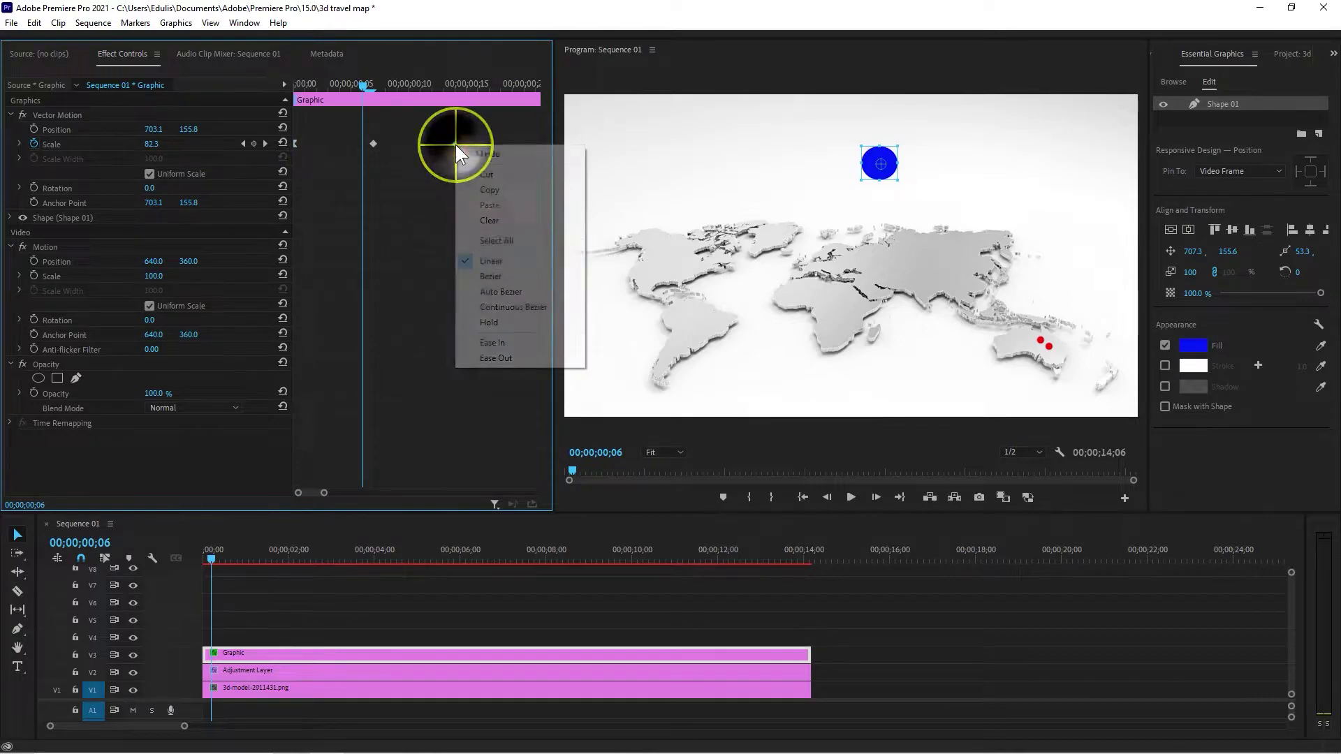
pyautogui.click(492, 342)
pyautogui.rightClick(378, 142)
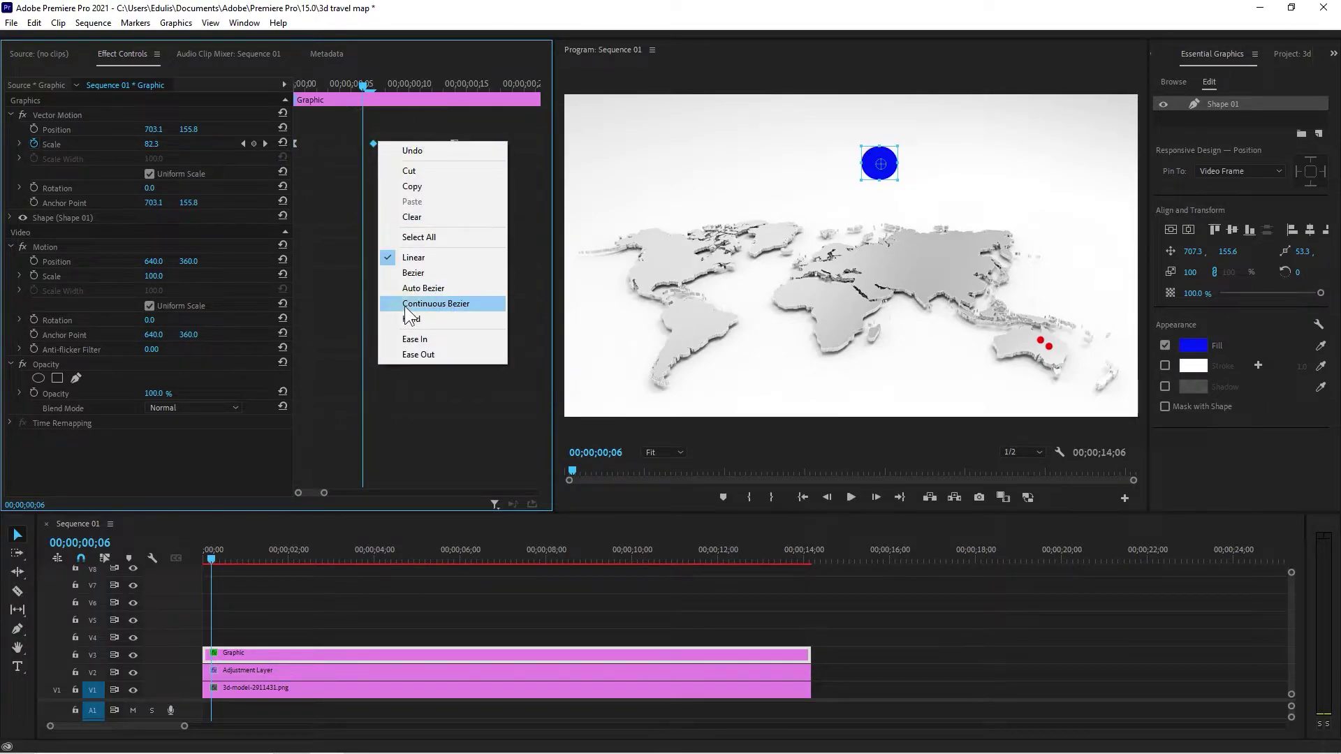
pyautogui.click(416, 274)
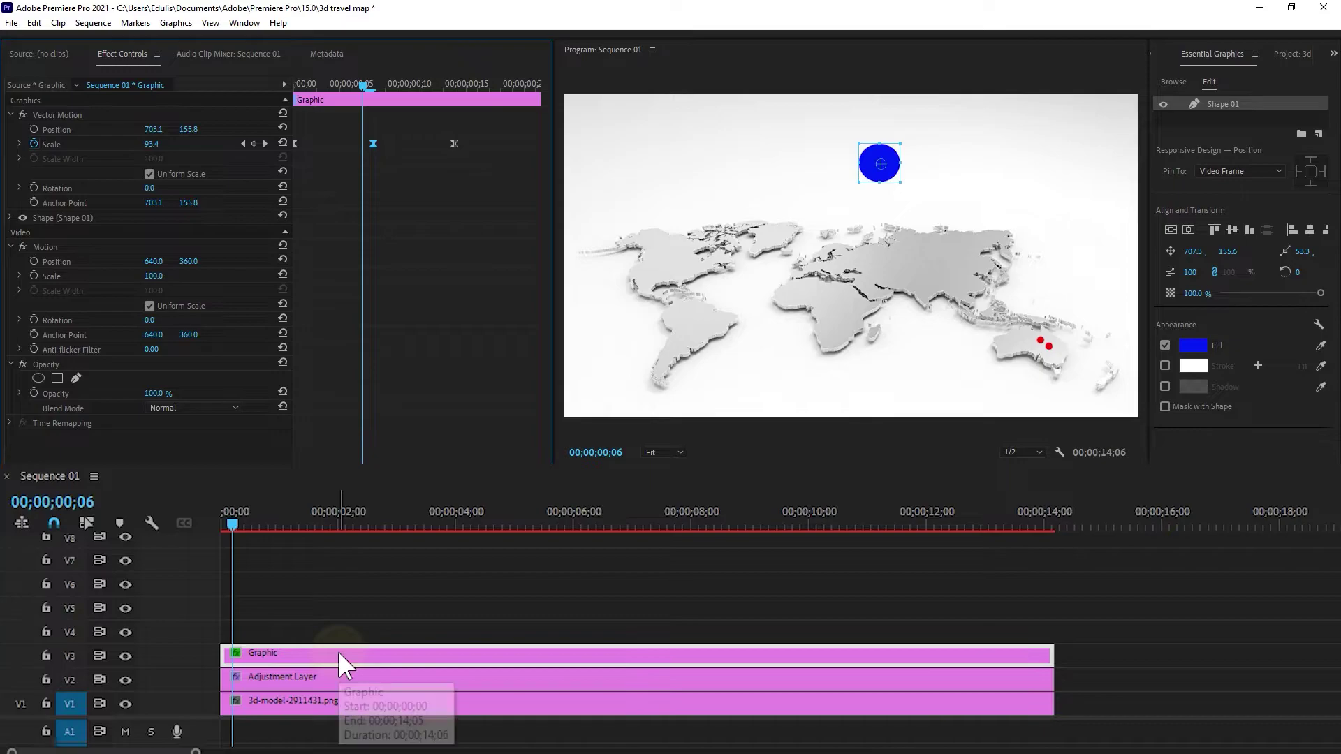
# Duplicate the circle graphic onto V4 and fill the copy red.
pyautogui.moveTo(342, 664)
pyautogui.mouseDown()
pyautogui.moveTo(330, 641)
pyautogui.moveTo(343, 640)
pyautogui.mouseUp()
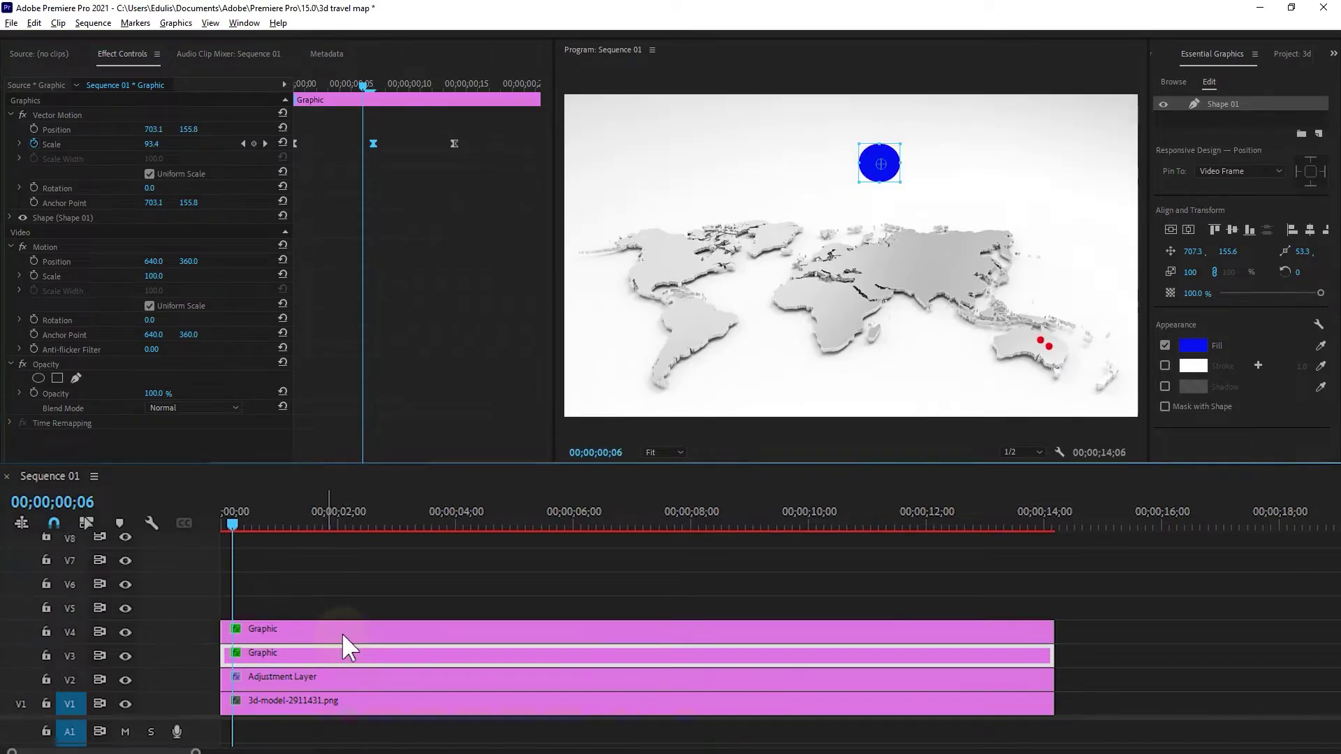
pyautogui.click(53, 218)
pyautogui.click(1192, 346)
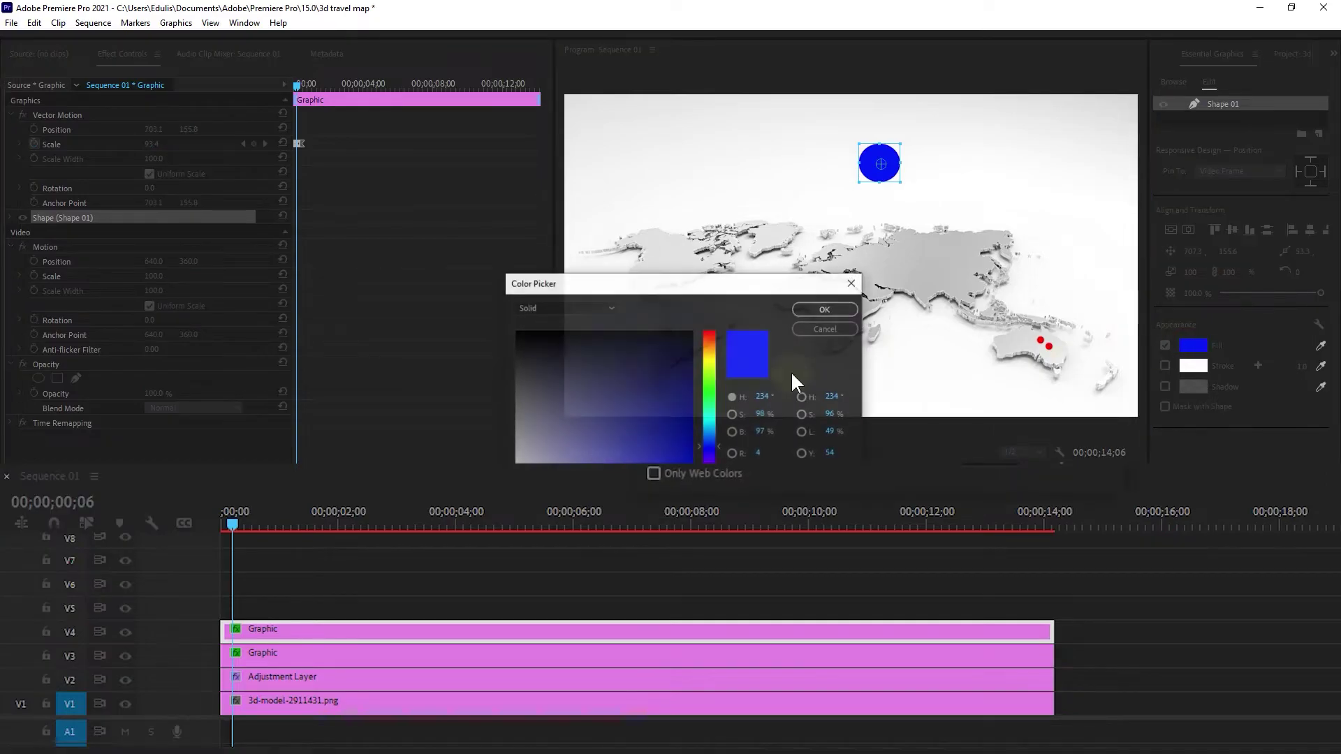
pyautogui.click(823, 310)
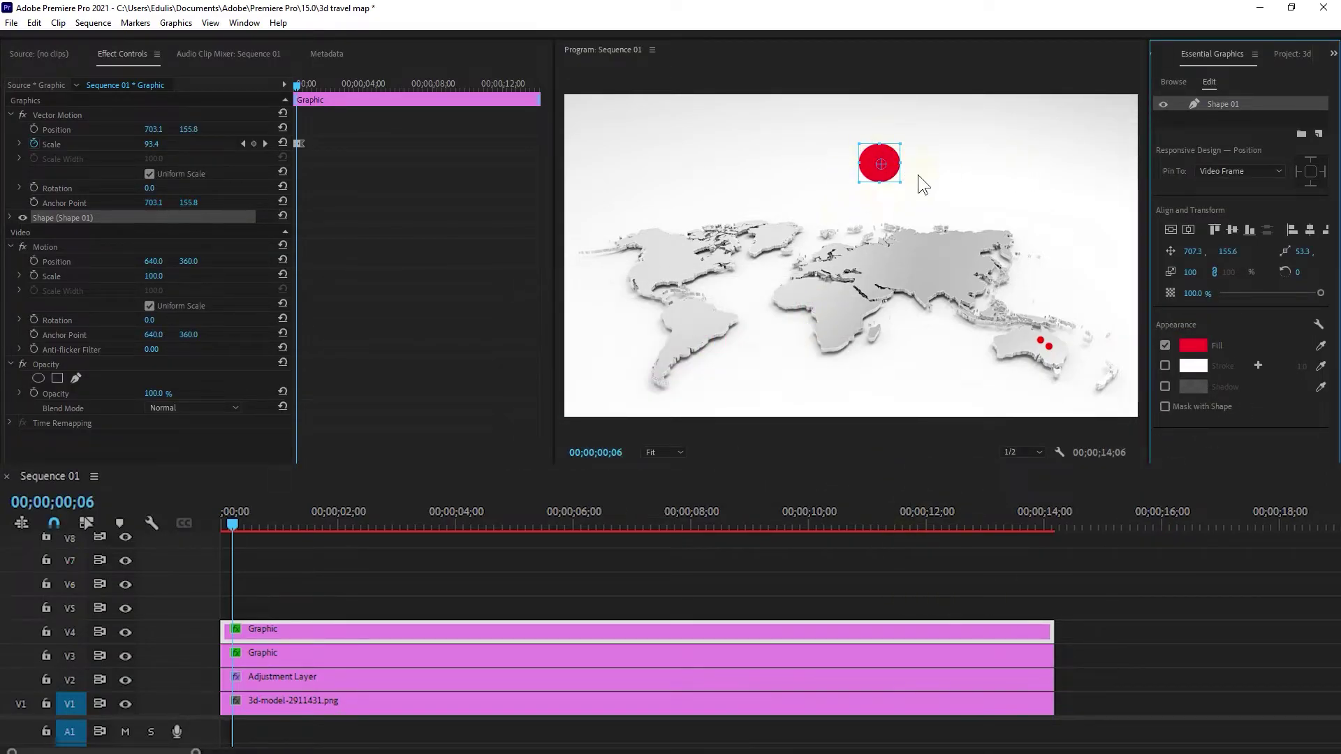
# Change the blue circle's end Scale keyframe at frame 14 to 40.
pyautogui.click(307, 657)
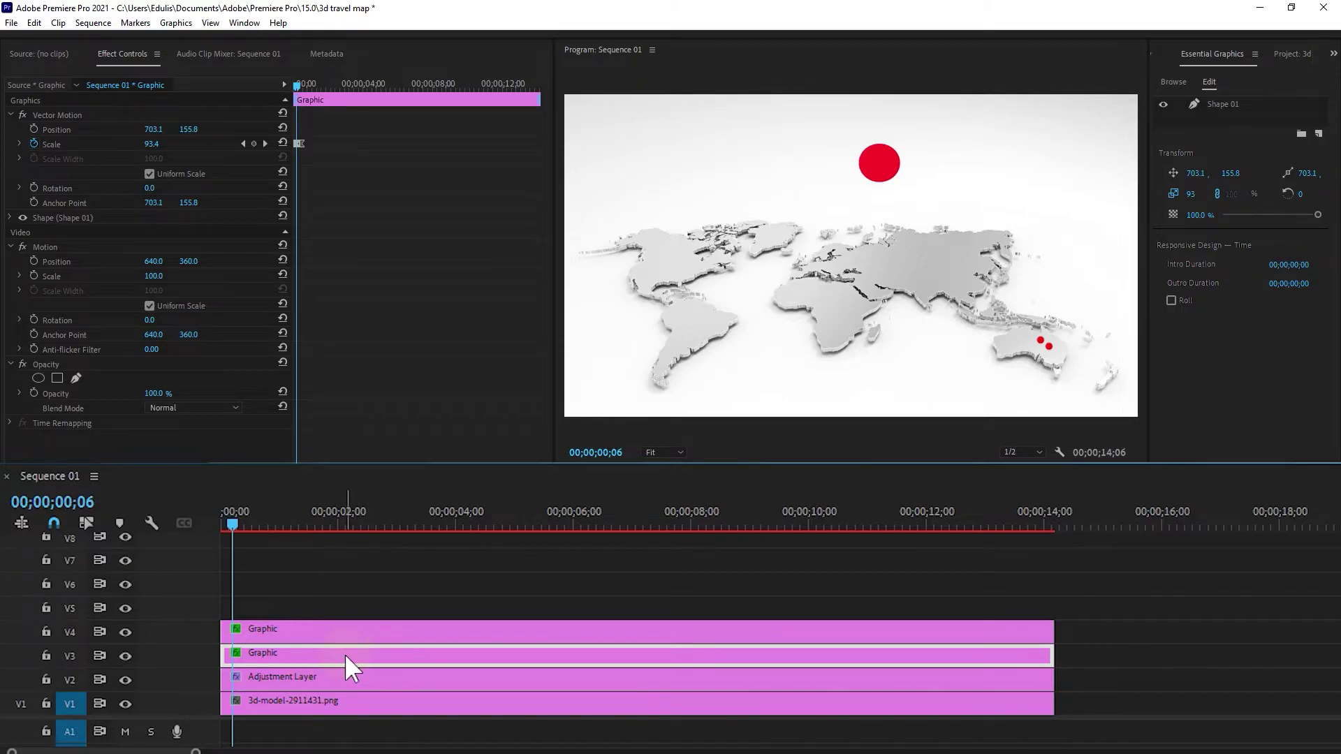
pyautogui.scroll(5, 440, 496)
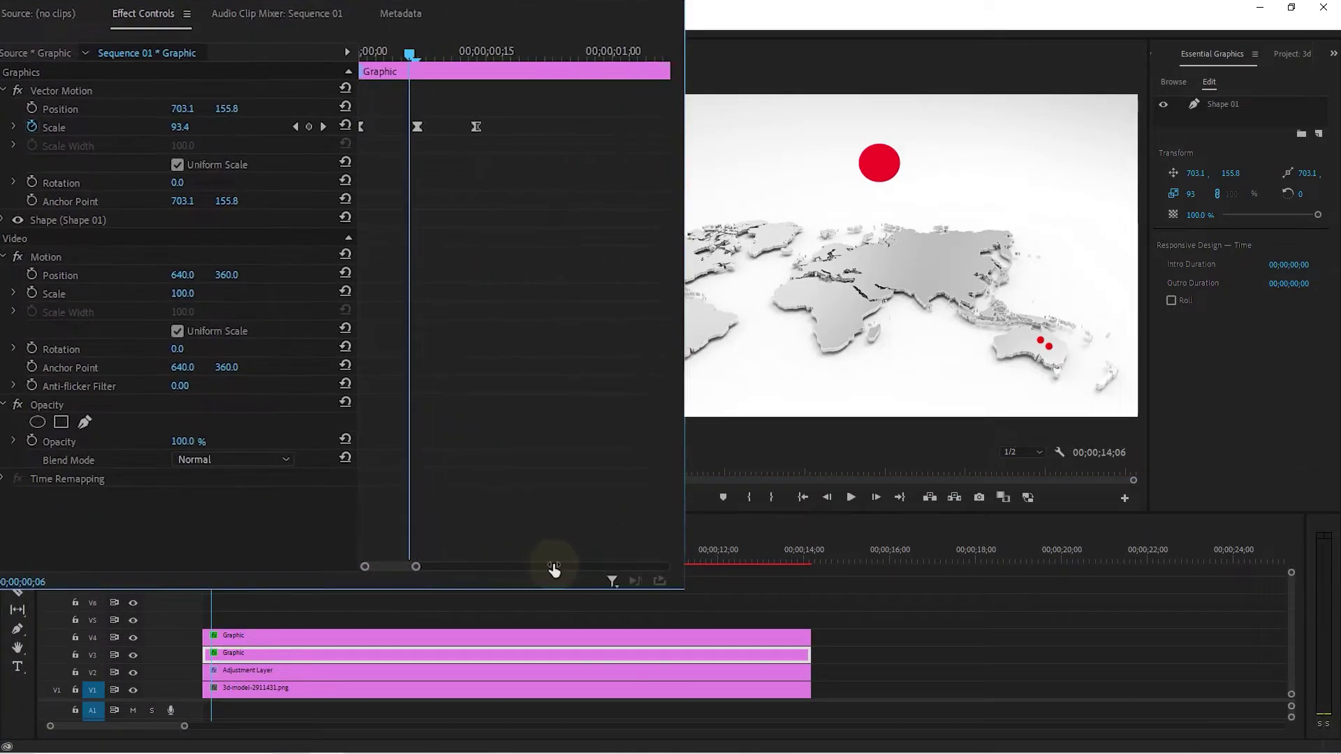
pyautogui.scroll(3, 550, 569)
pyautogui.click(556, 53)
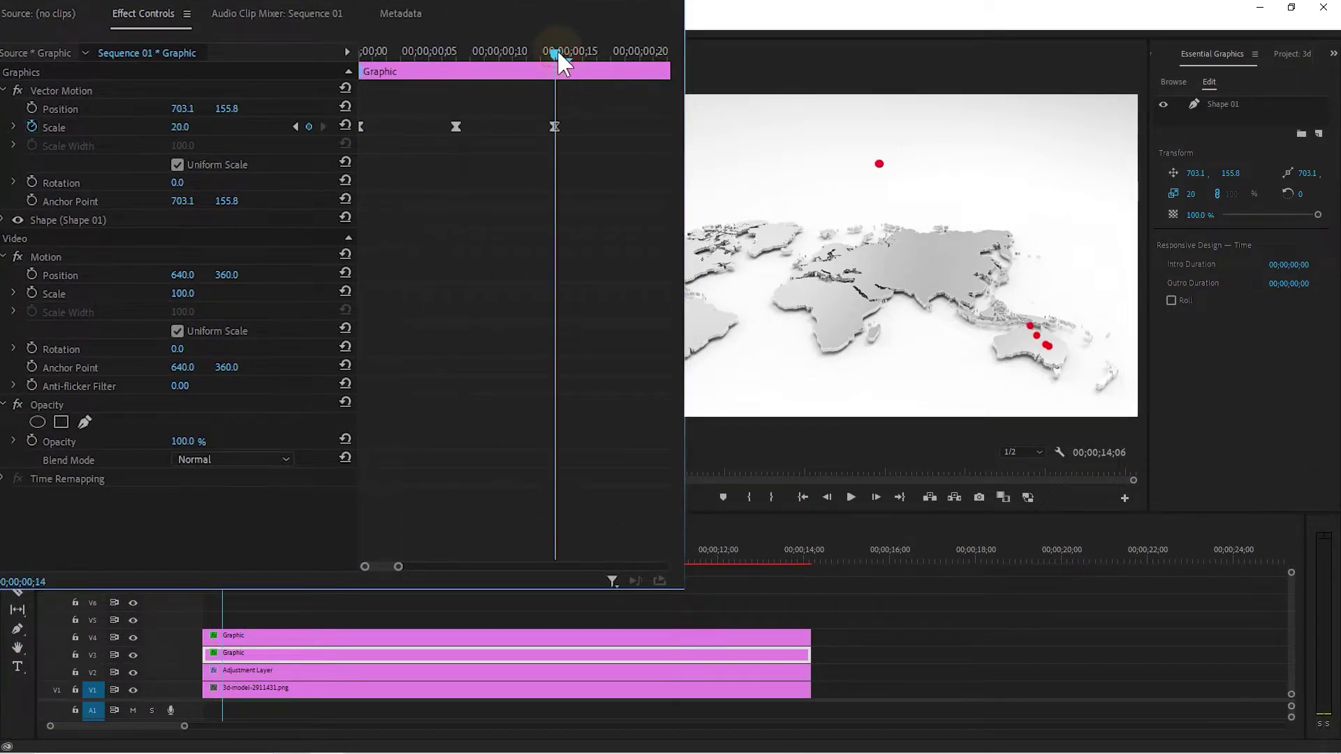
pyautogui.click(295, 126)
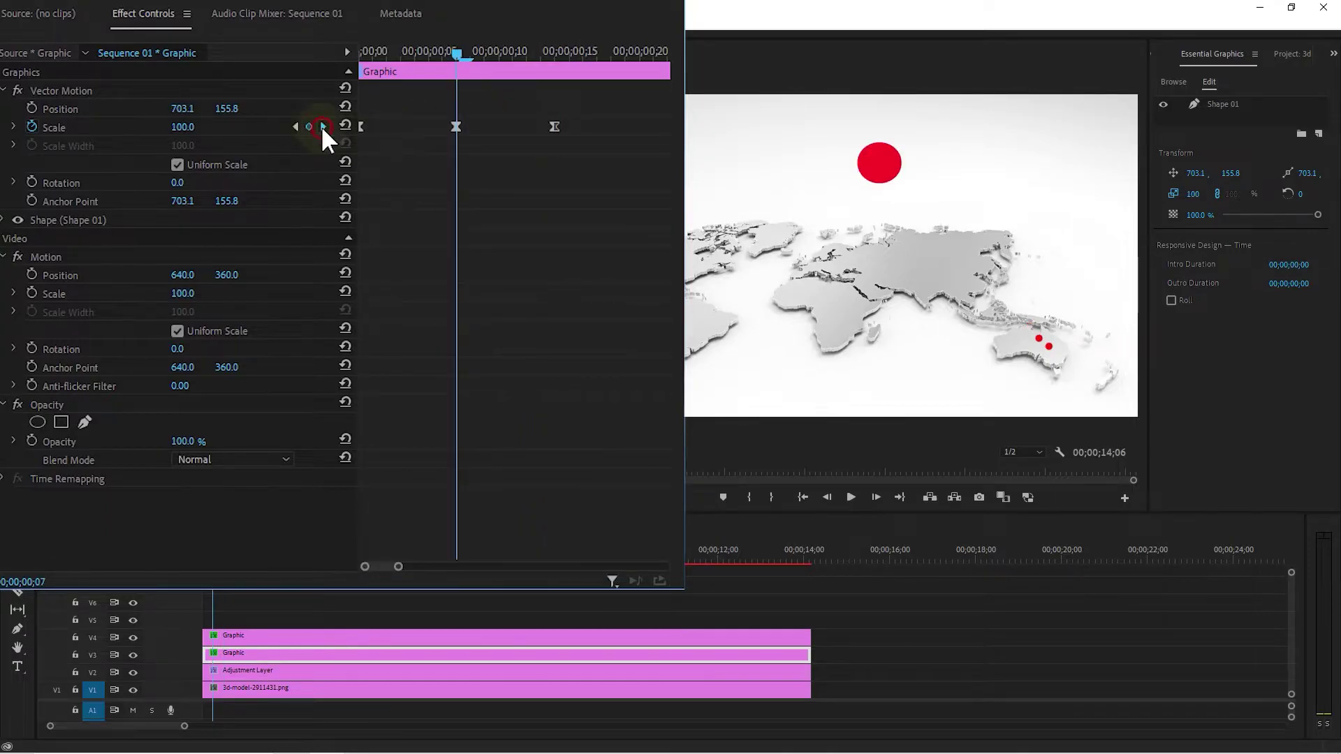
pyautogui.click(323, 127)
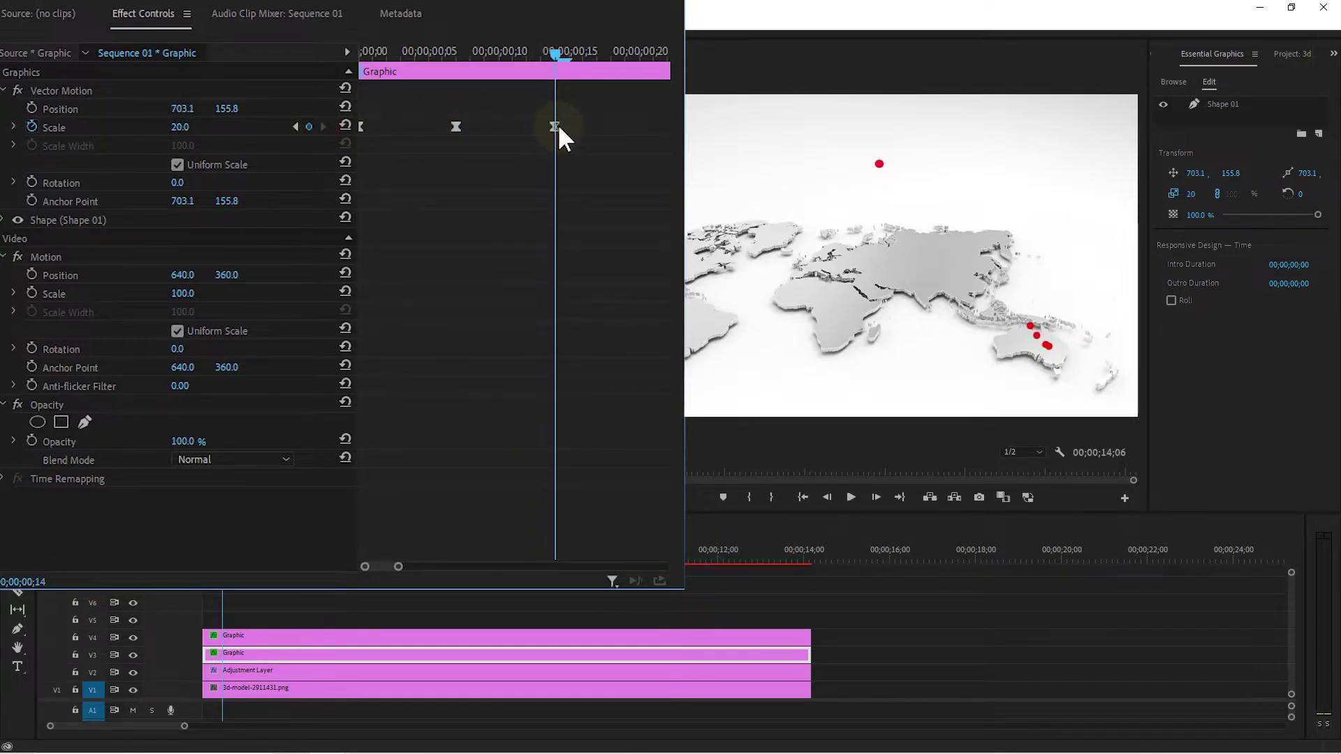
pyautogui.click(555, 127)
pyautogui.click(183, 127)
pyautogui.write('40')
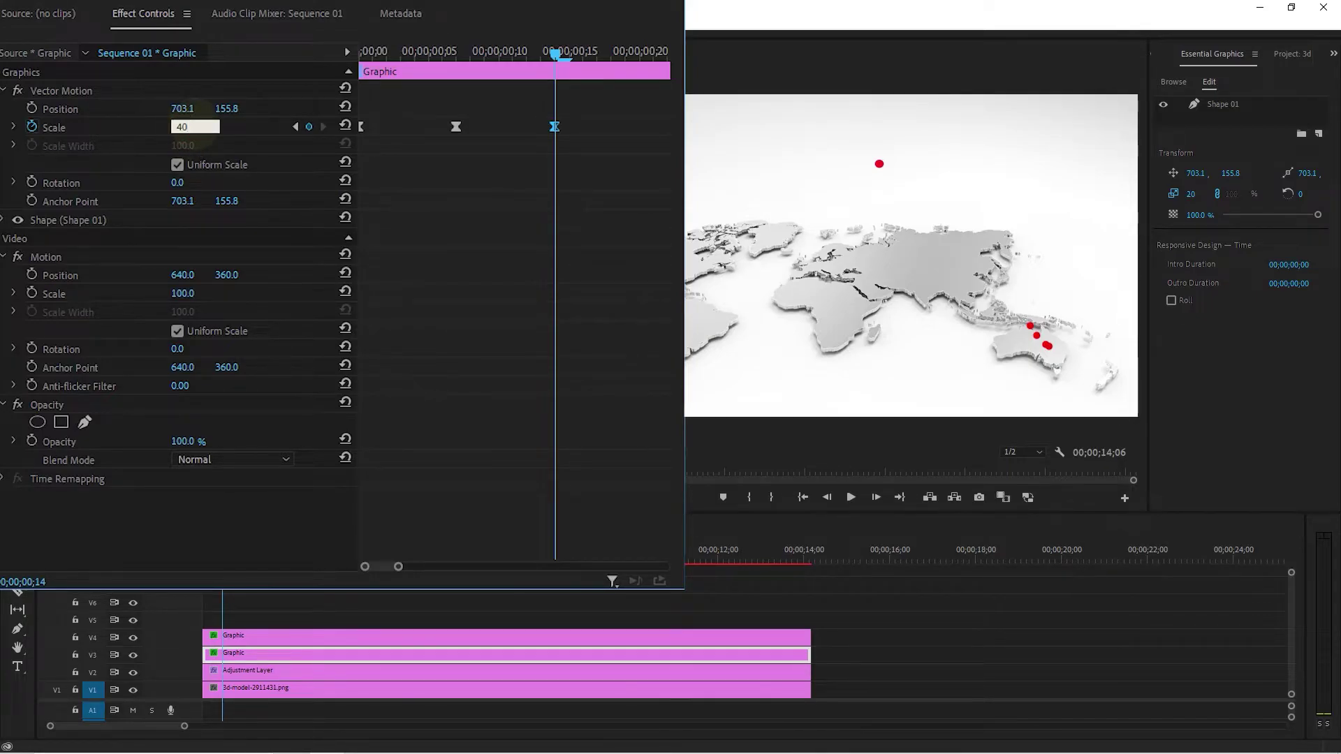
pyautogui.click(619, 220)
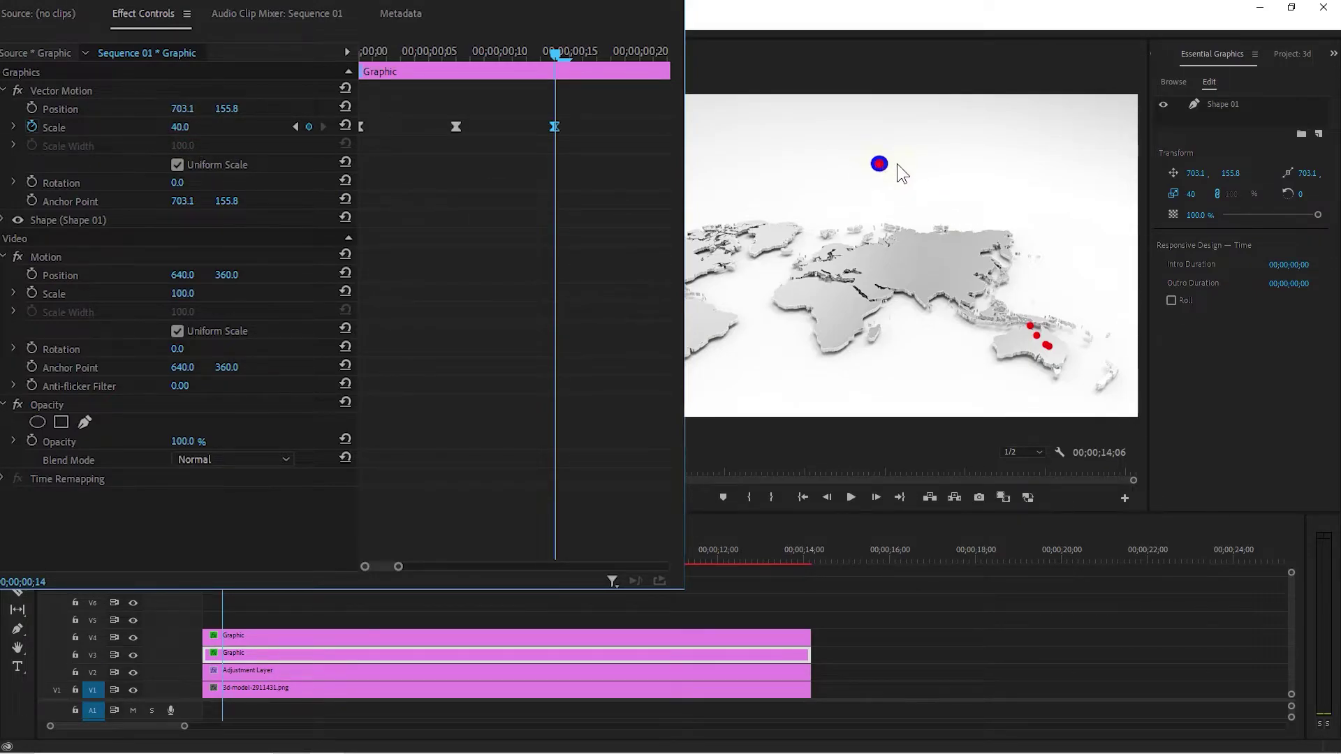
pyautogui.moveTo(557, 56)
pyautogui.mouseDown()
pyautogui.moveTo(377, 97)
pyautogui.moveTo(552, 82)
pyautogui.mouseUp()
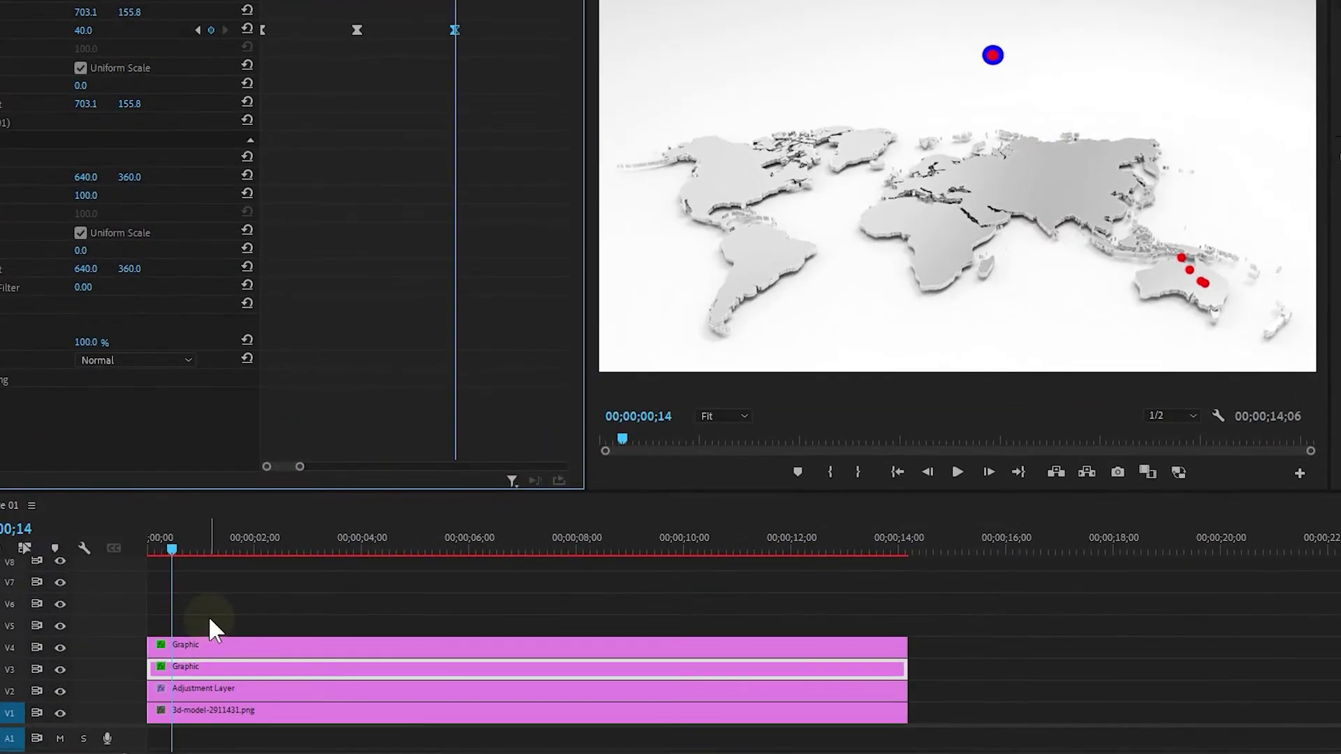
# Nest both circle Graphic clips into one 'Nested Sequence 01' clip on V3 and select it.
pyautogui.click(252, 639)
pyautogui.rightClick(237, 667)
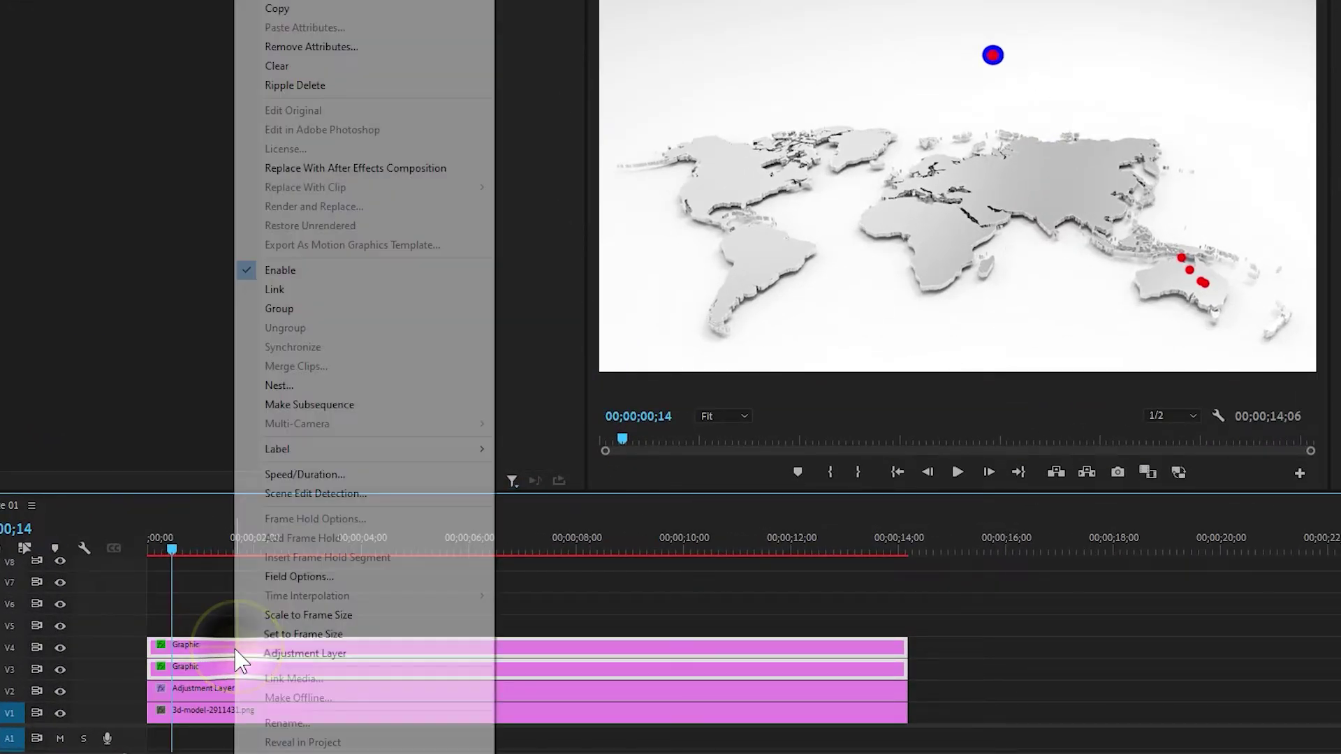
pyautogui.click(300, 385)
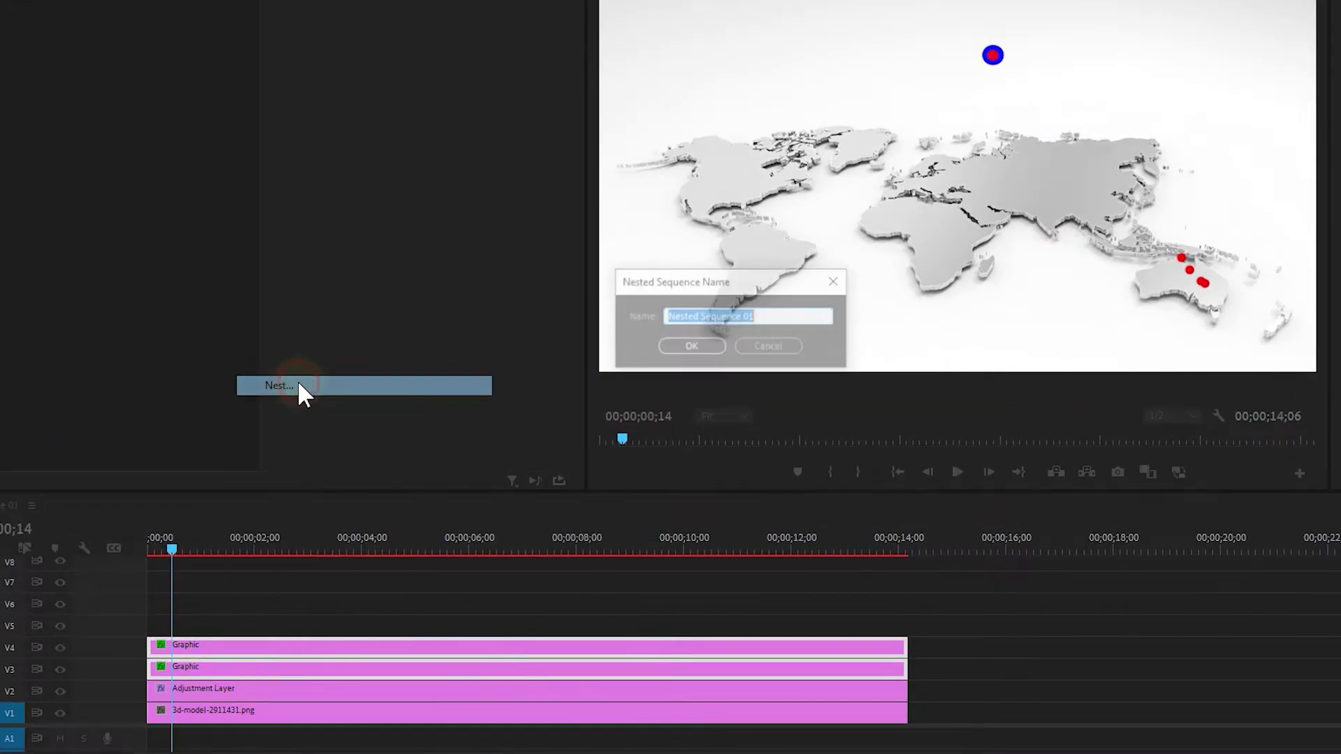
pyautogui.click(692, 348)
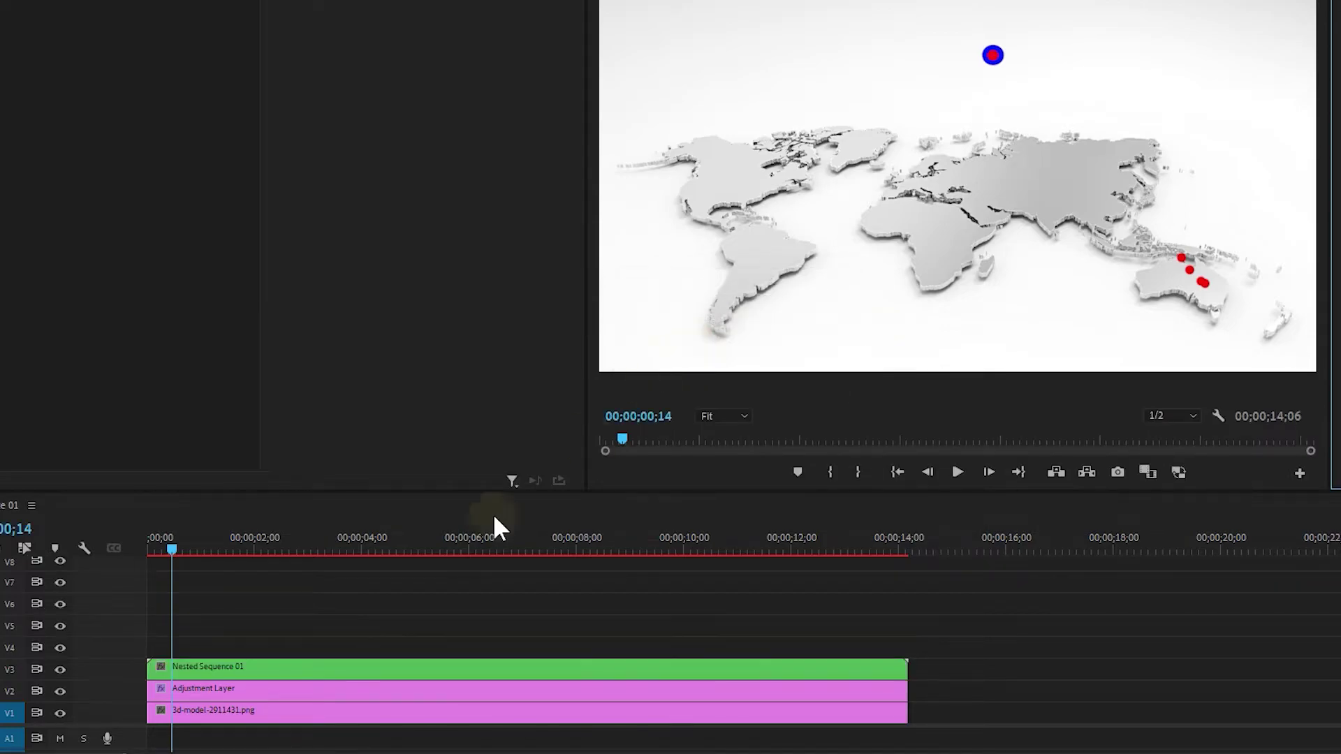
pyautogui.click(232, 661)
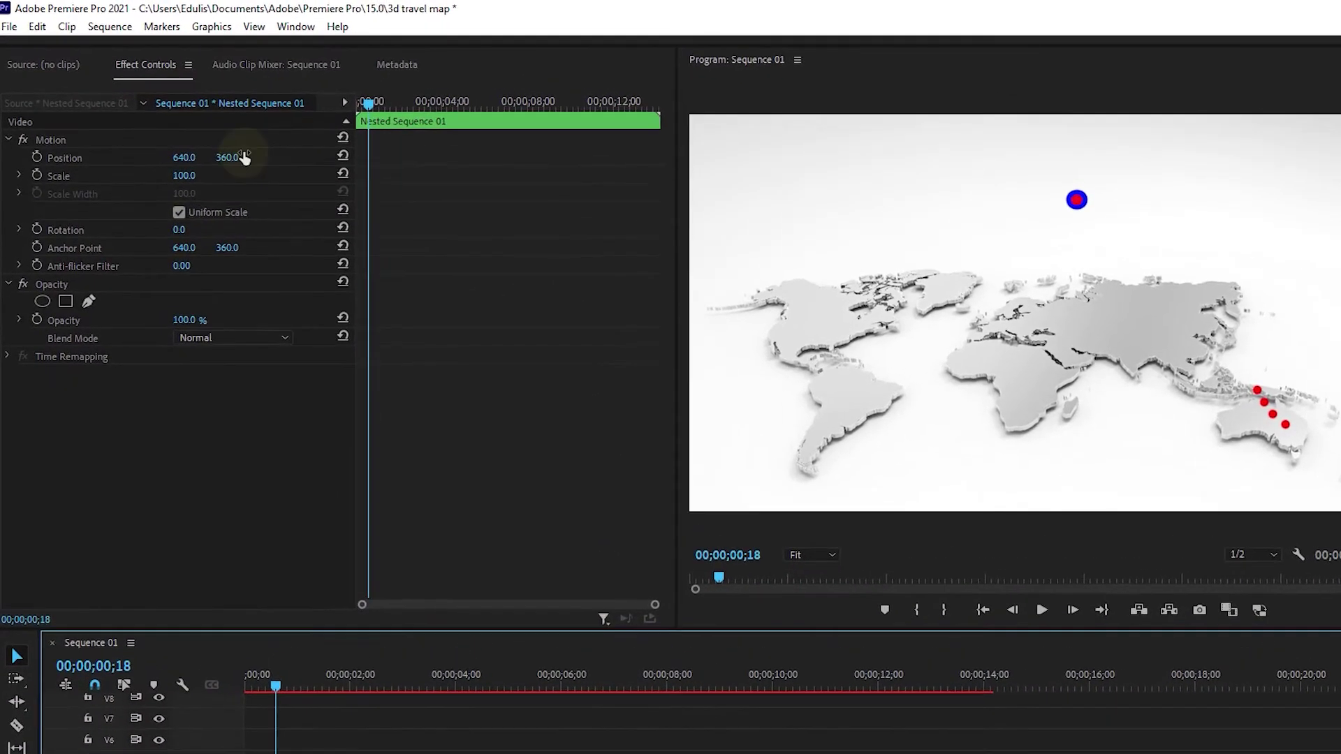
# Move the nested clip's anchor point onto the blue marker and play the route from the start.
pyautogui.click(45, 140)
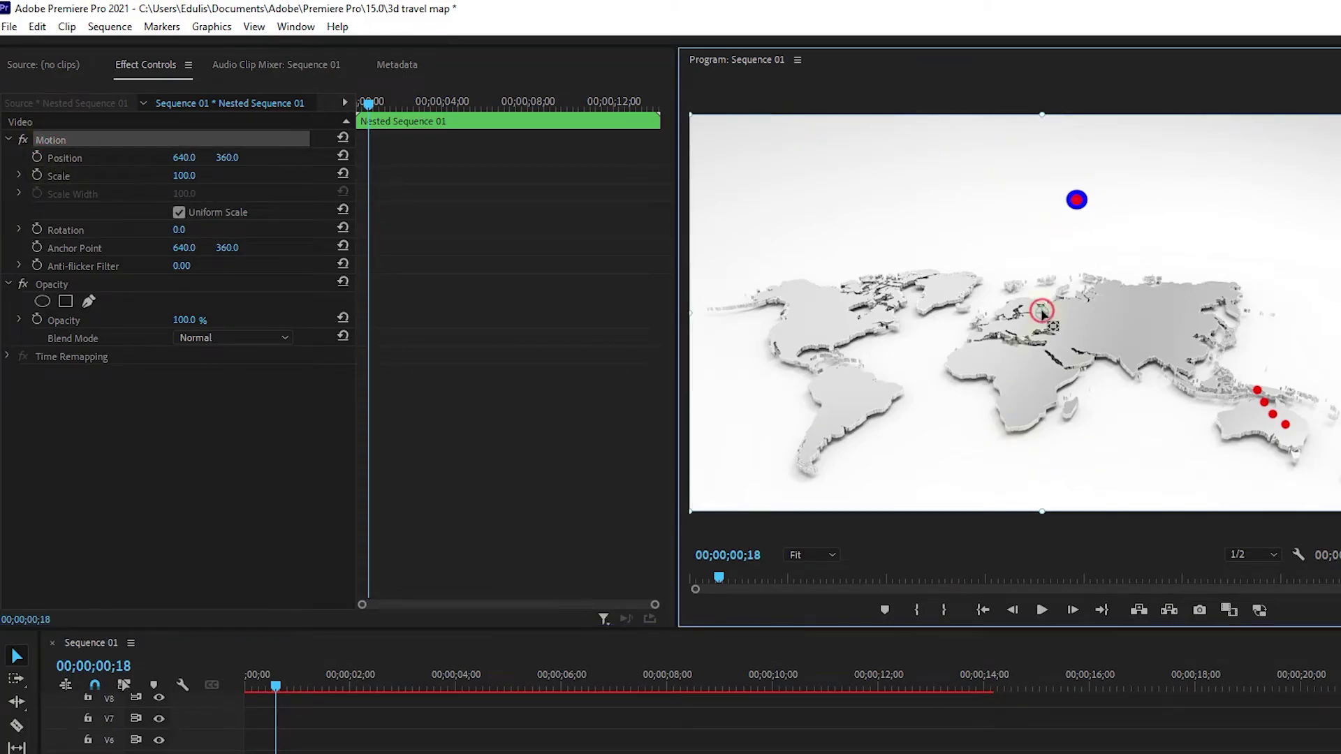
pyautogui.moveTo(1042, 313)
pyautogui.mouseDown()
pyautogui.moveTo(1078, 206)
pyautogui.moveTo(1307, 430)
pyautogui.mouseUp()
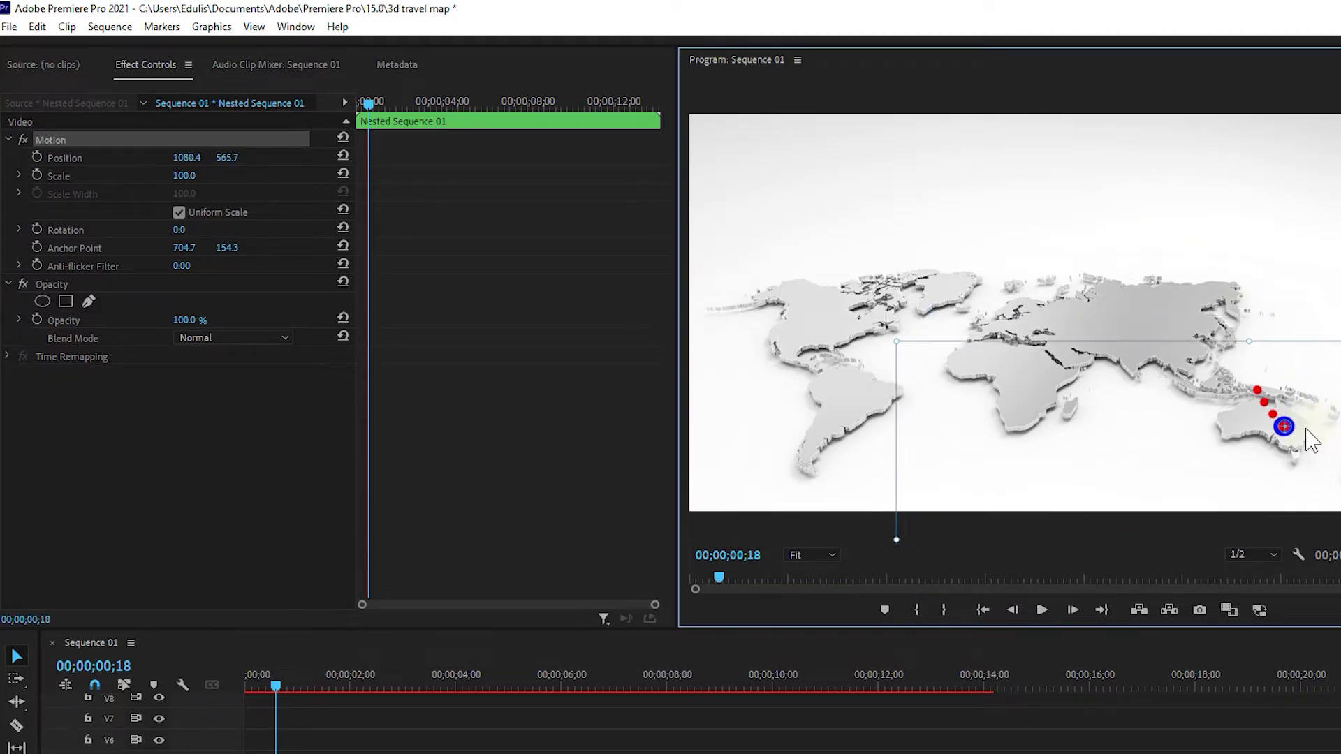
pyautogui.moveTo(276, 686); pyautogui.dragTo(248, 685)
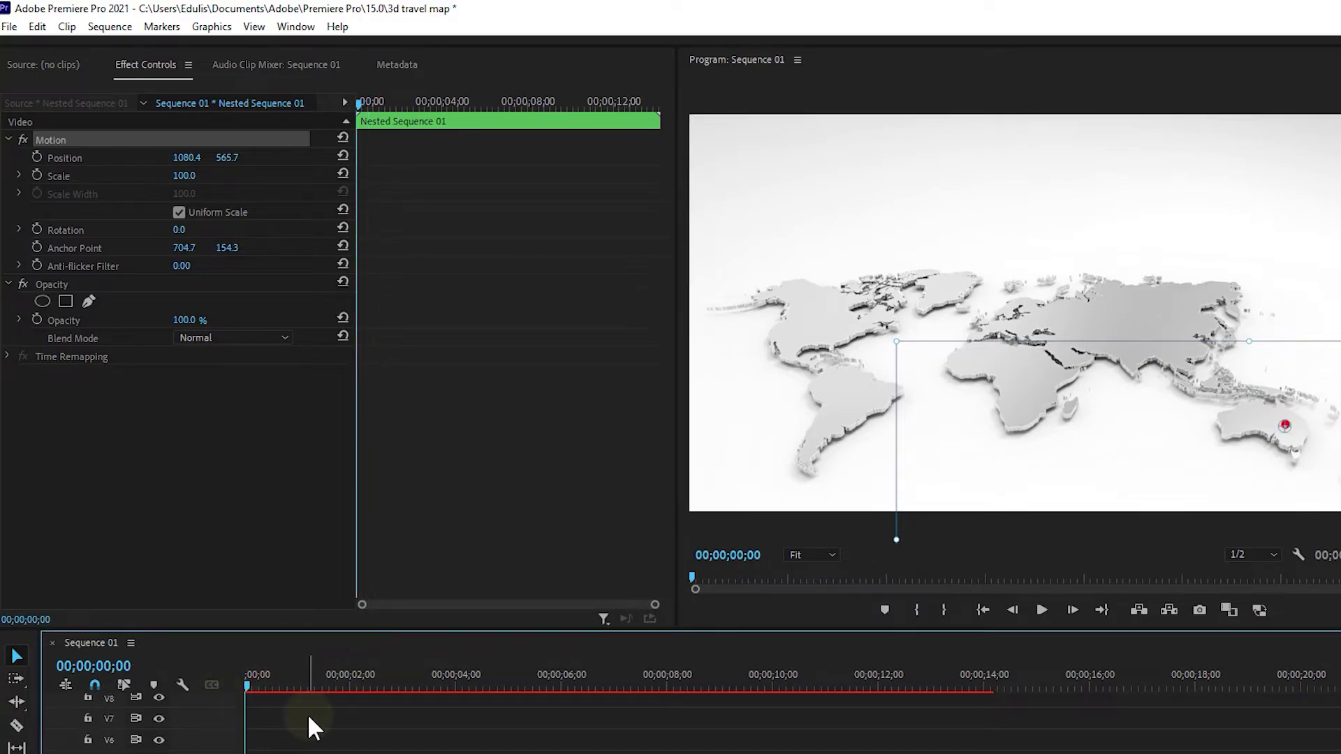
pyautogui.press('space')
pyautogui.press('space')
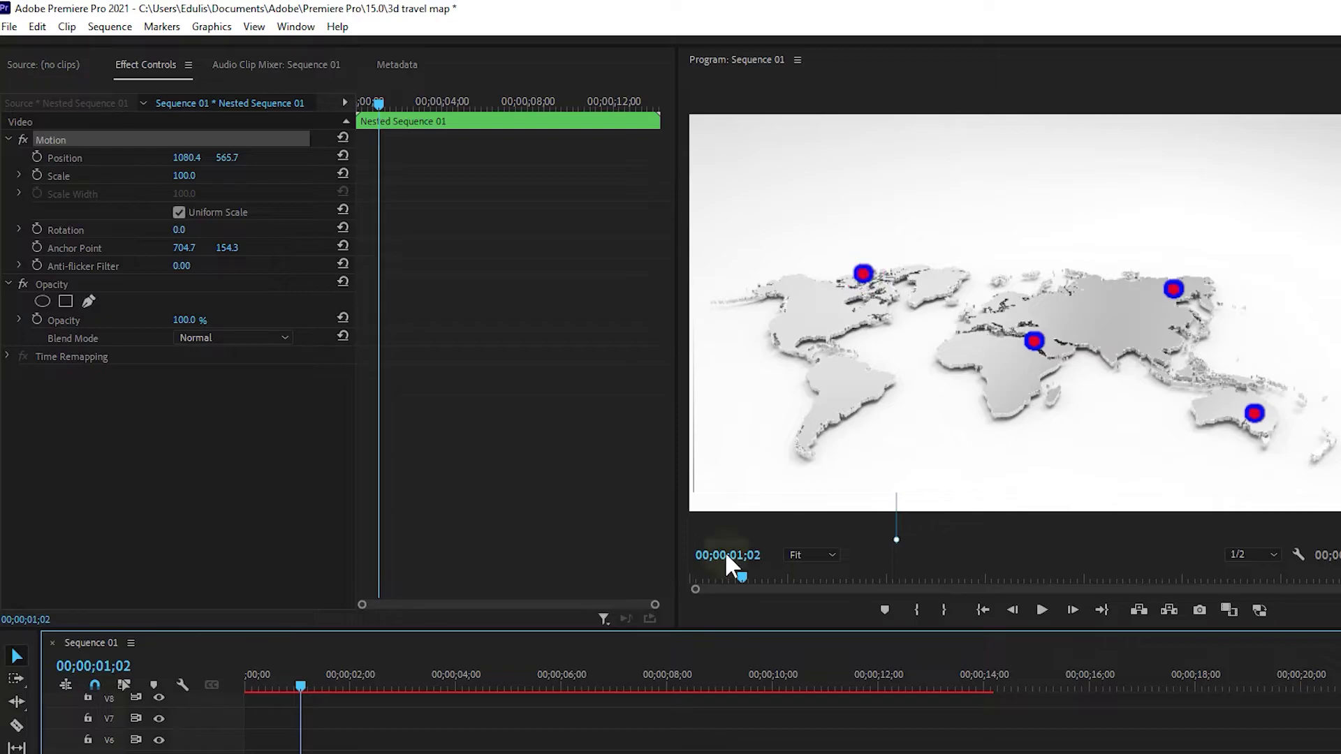
# Alt-drag a copy of Nested Sequence 01 onto V4, starting at about 00;00;01;14.
pyautogui.moveTo(300, 675); pyautogui.dragTo(296, 679)
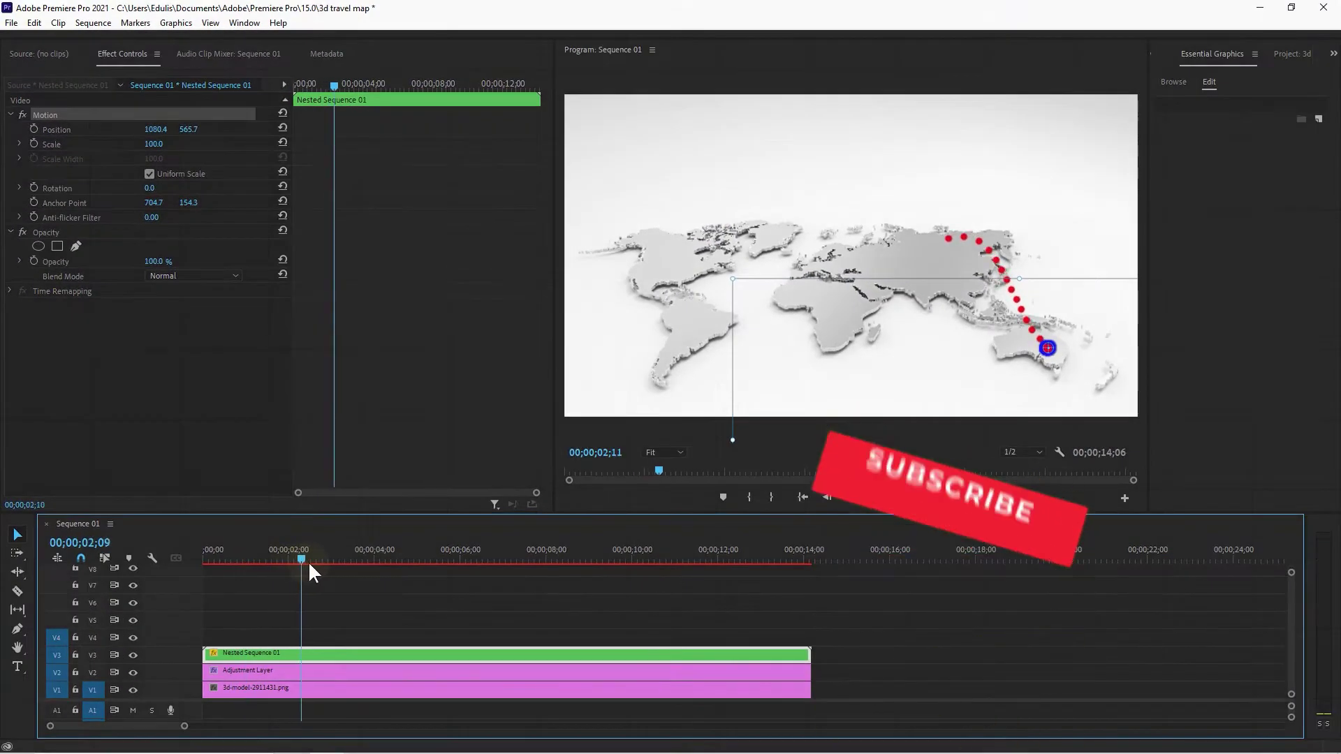
pyautogui.moveTo(308, 560); pyautogui.dragTo(292, 558)
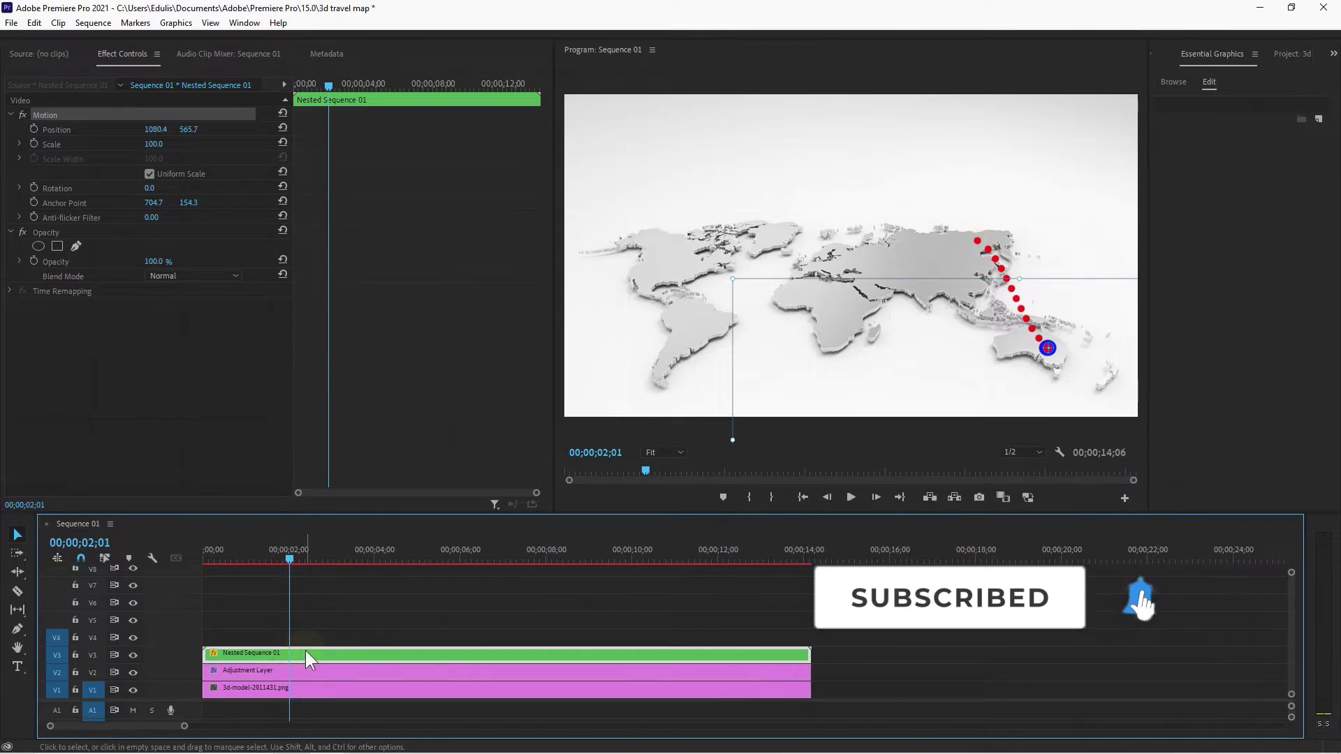
pyautogui.keyDown('alt'); pyautogui.moveTo(304, 651); pyautogui.dragTo(356, 635); pyautogui.keyUp('alt')
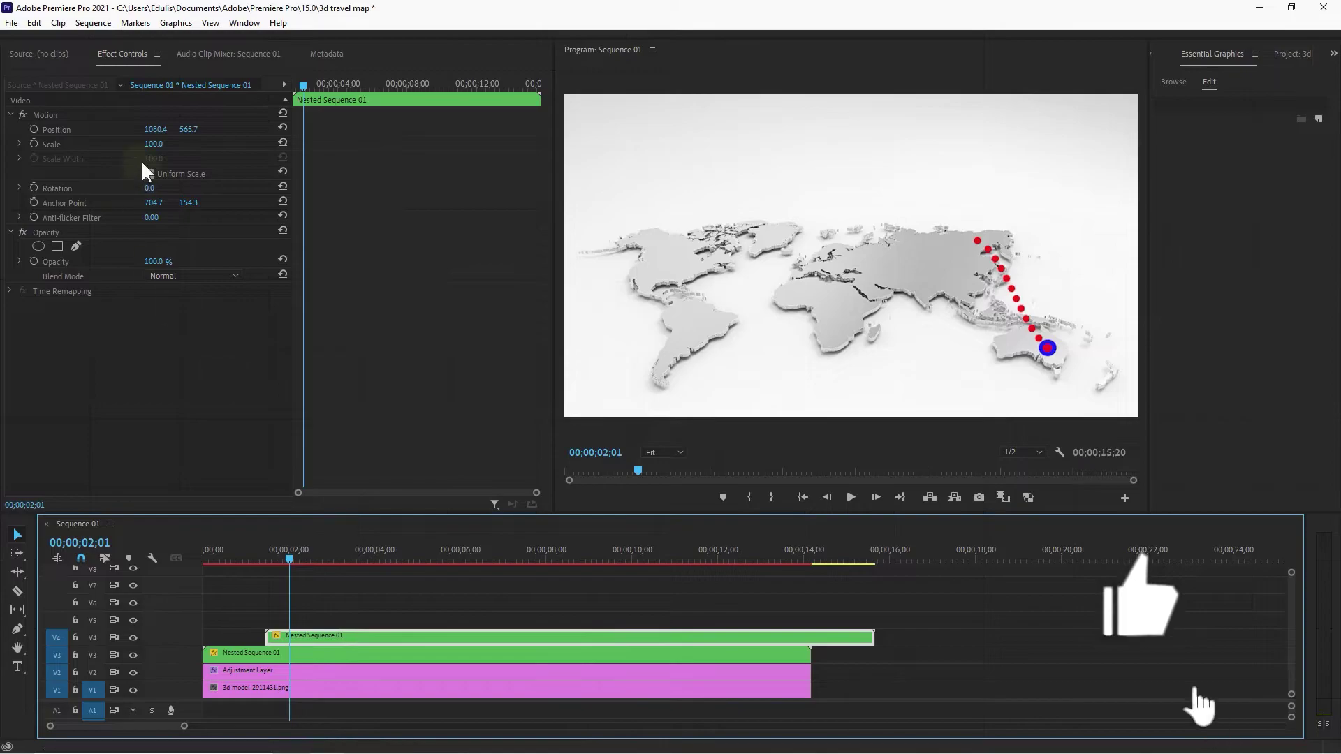
# Reposition the V4 copy's marker up and left onto the end of the dotted route.
pyautogui.click(186, 130)
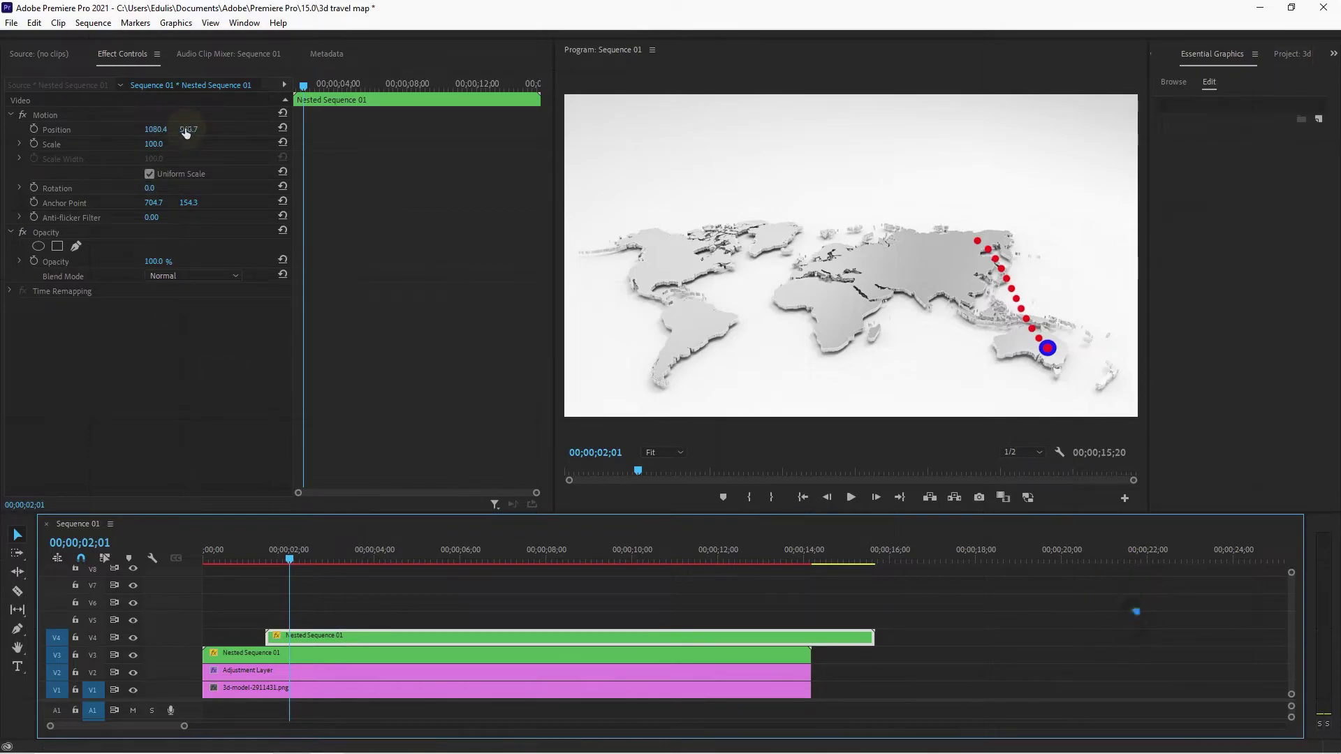
pyautogui.moveTo(186, 130)
pyautogui.mouseDown()
pyautogui.moveTo(125, 130)
pyautogui.moveTo(152, 65)
pyautogui.mouseUp()
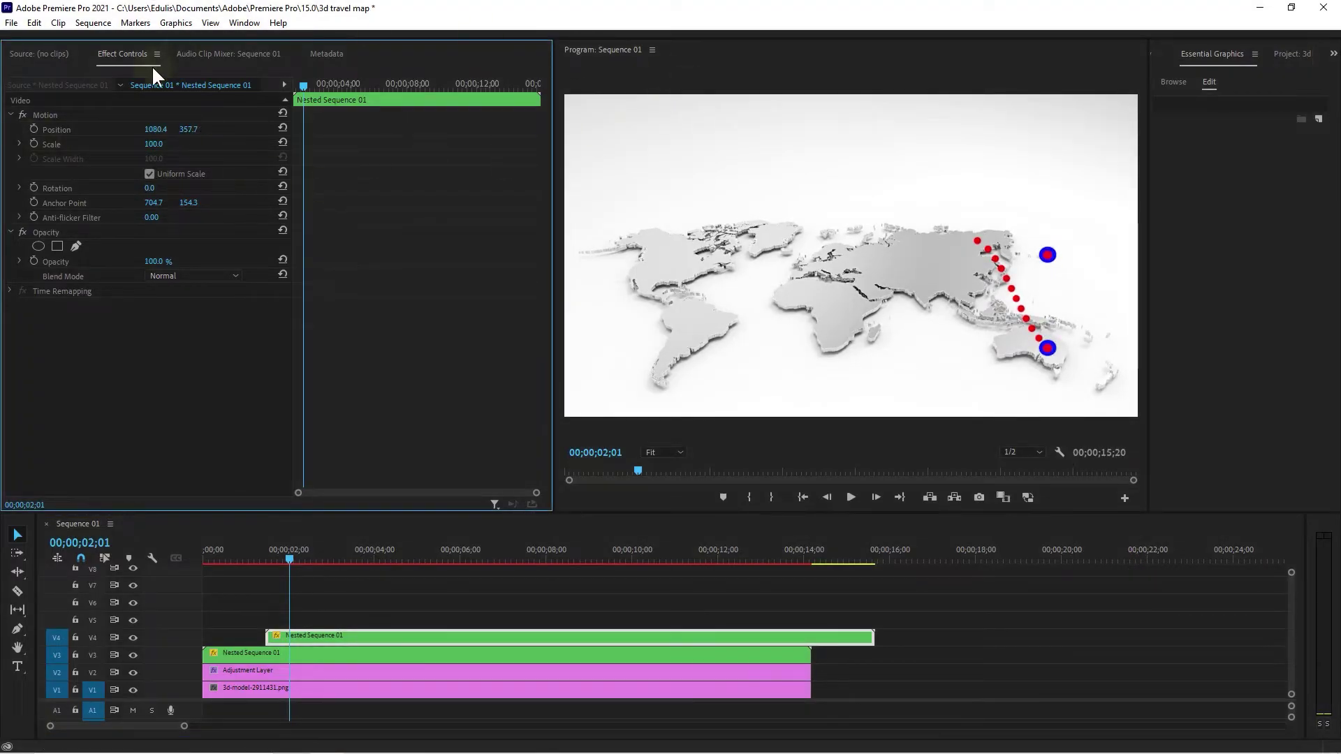
pyautogui.moveTo(155, 129); pyautogui.dragTo(72, 113)
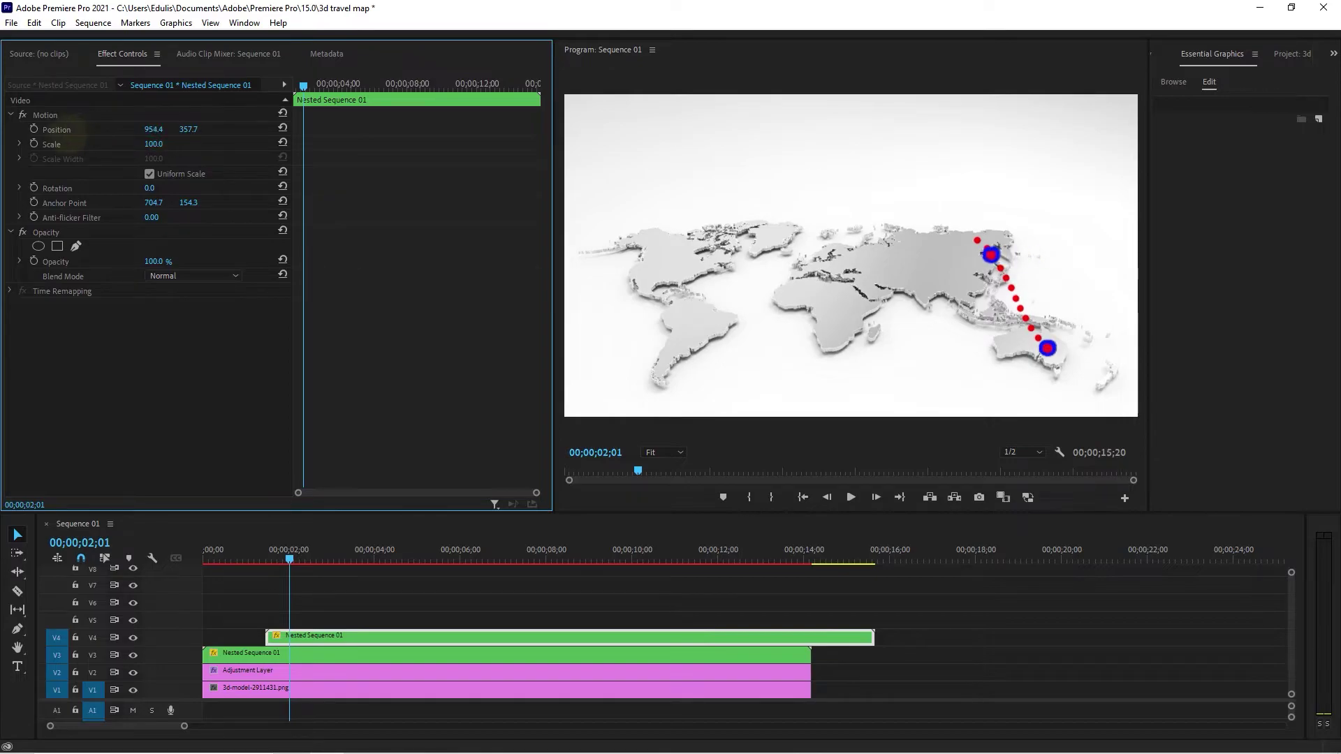
pyautogui.click(59, 116)
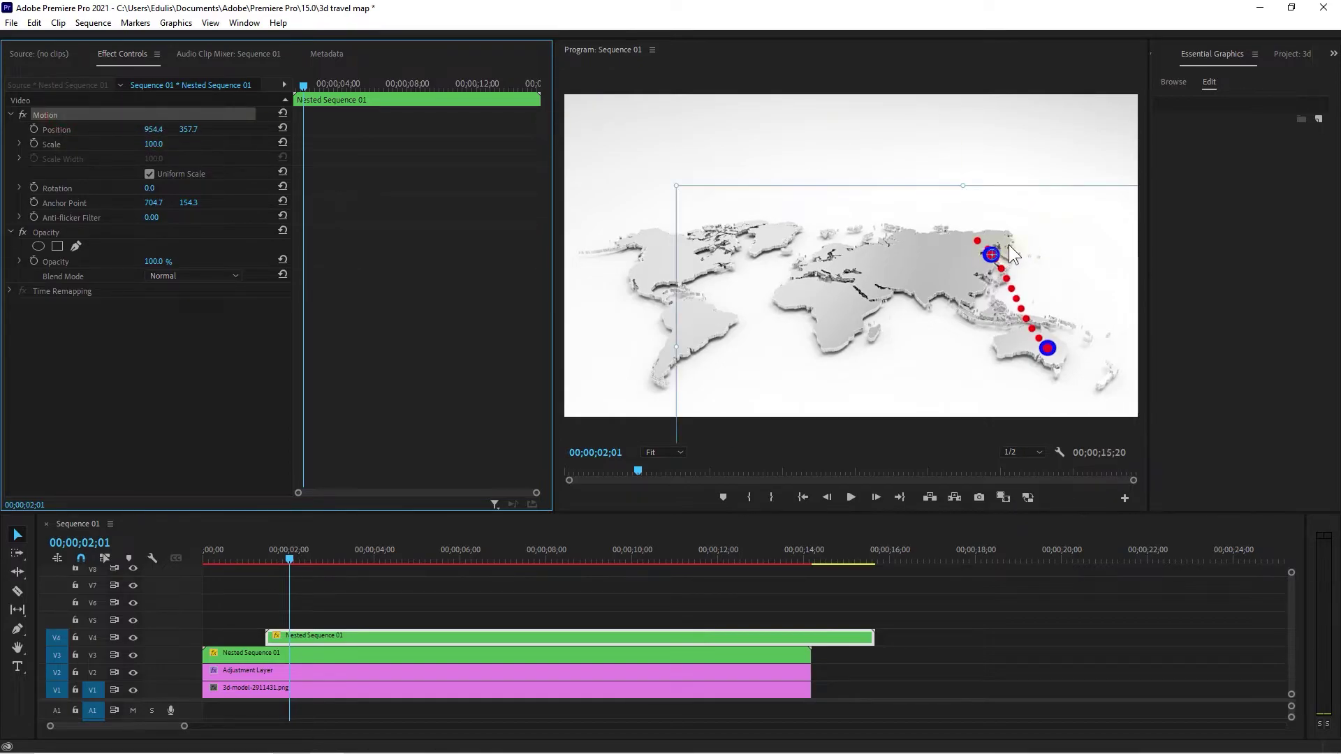
pyautogui.moveTo(1010, 246); pyautogui.dragTo(996, 233)
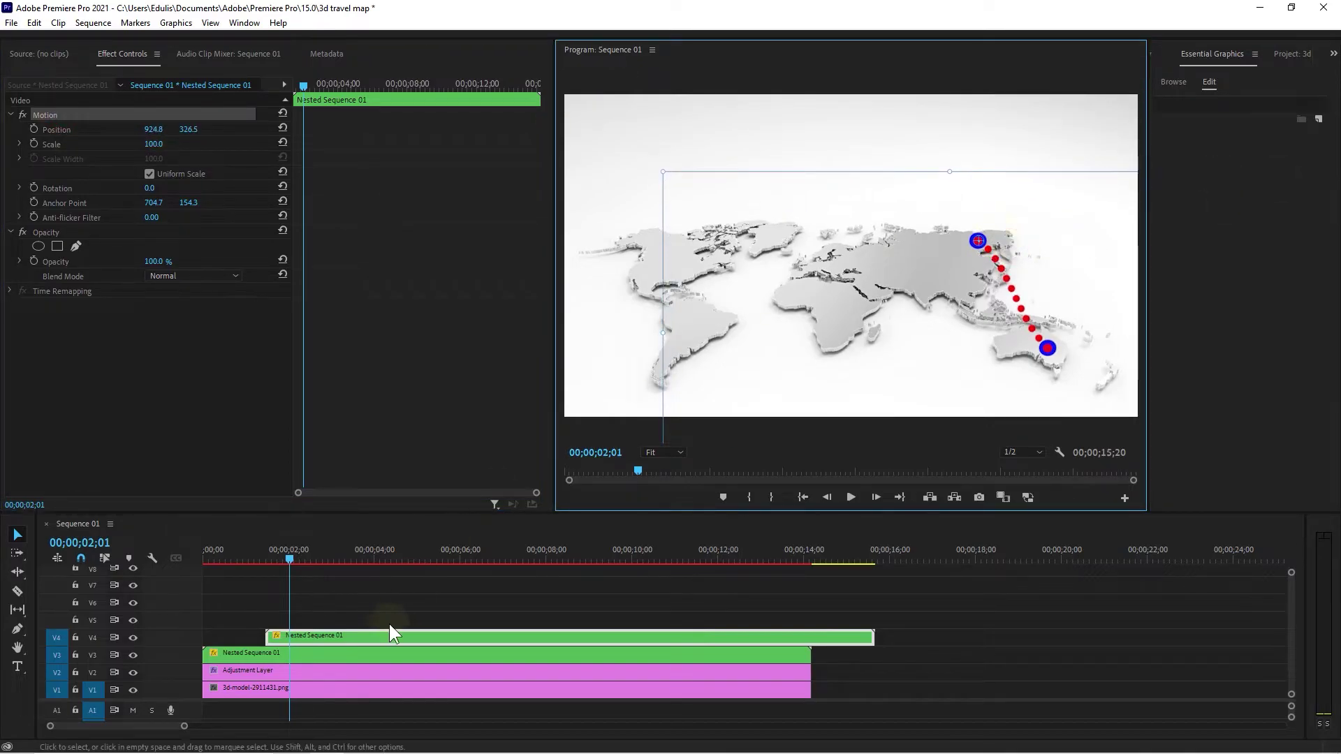
pyautogui.moveTo(283, 557); pyautogui.dragTo(371, 573)
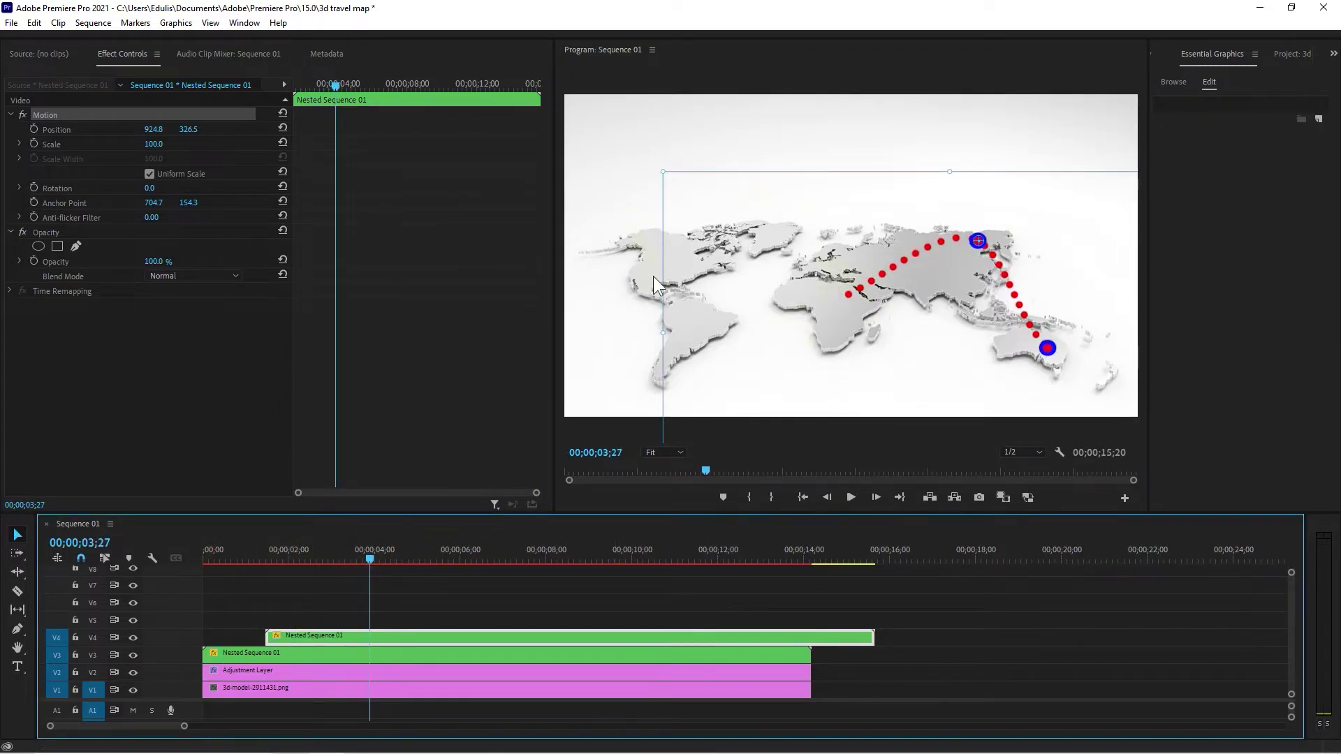
# Add more later-starting route copies on V5–V7, moving the new marker up-left along the route.
pyautogui.moveTo(368, 555); pyautogui.dragTo(506, 558)
pyautogui.hotkey('ctrl', 'v')
pyautogui.hotkey('ctrl', 'v')
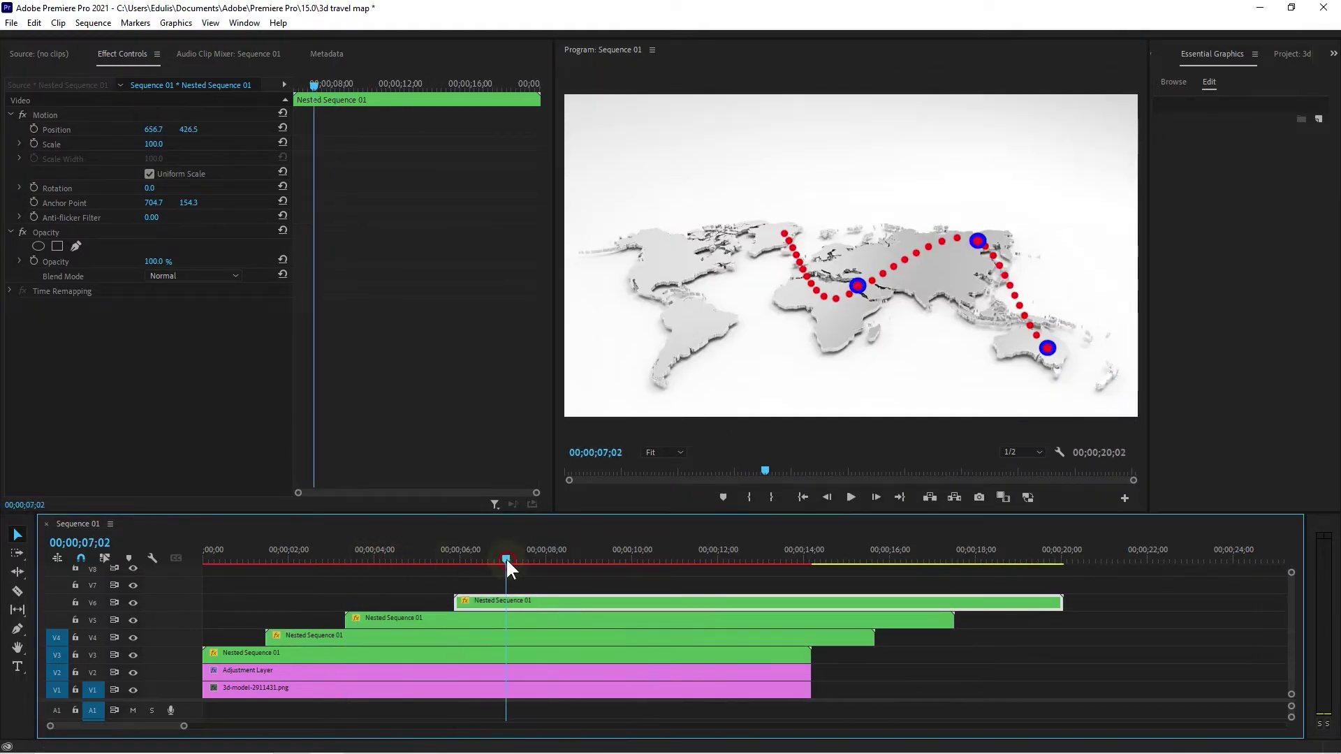
pyautogui.click(791, 278)
pyautogui.moveTo(791, 278); pyautogui.dragTo(682, 263)
pyautogui.moveTo(502, 599)
pyautogui.mouseDown()
pyautogui.moveTo(626, 559)
pyautogui.moveTo(752, 559)
pyautogui.mouseUp()
pyautogui.hotkey('ctrl', 'v')
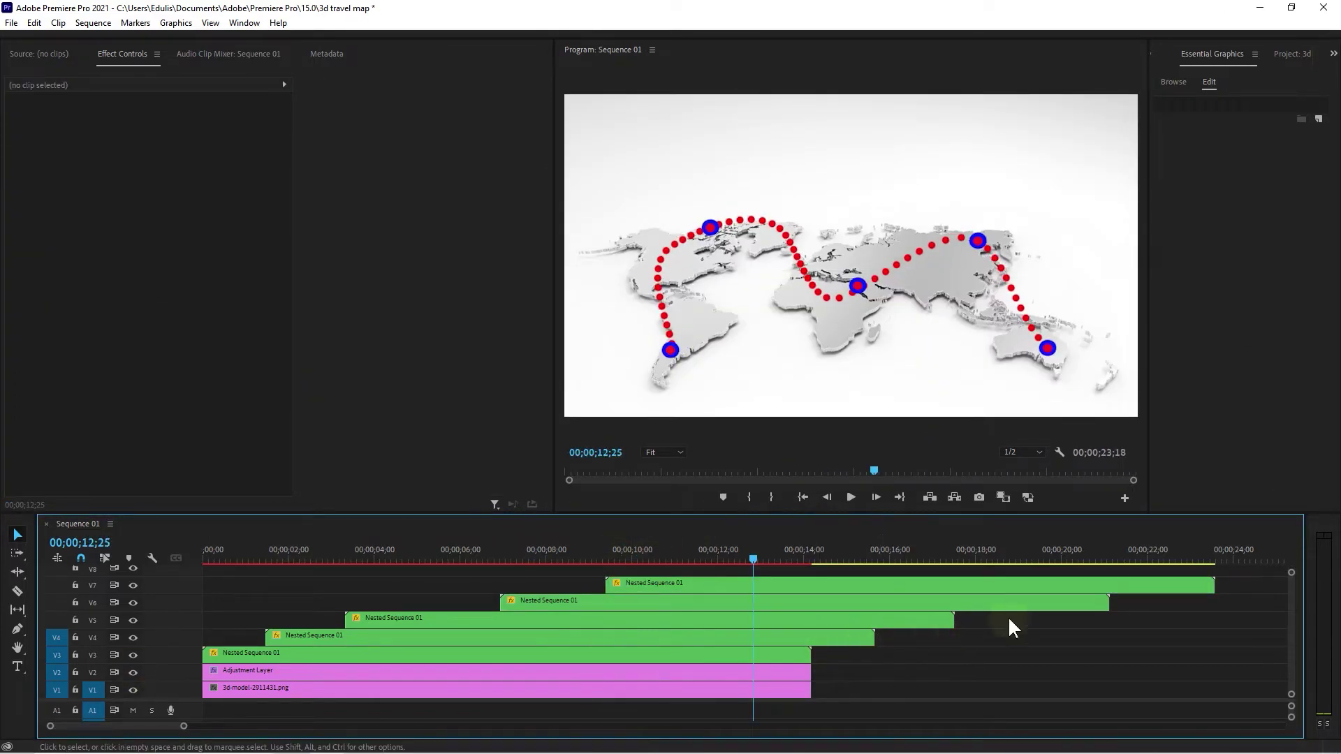
# Razor all route copies at the map's end (14;06) and delete the overhanging pieces.
pyautogui.moveTo(865, 667); pyautogui.dragTo(1027, 552)
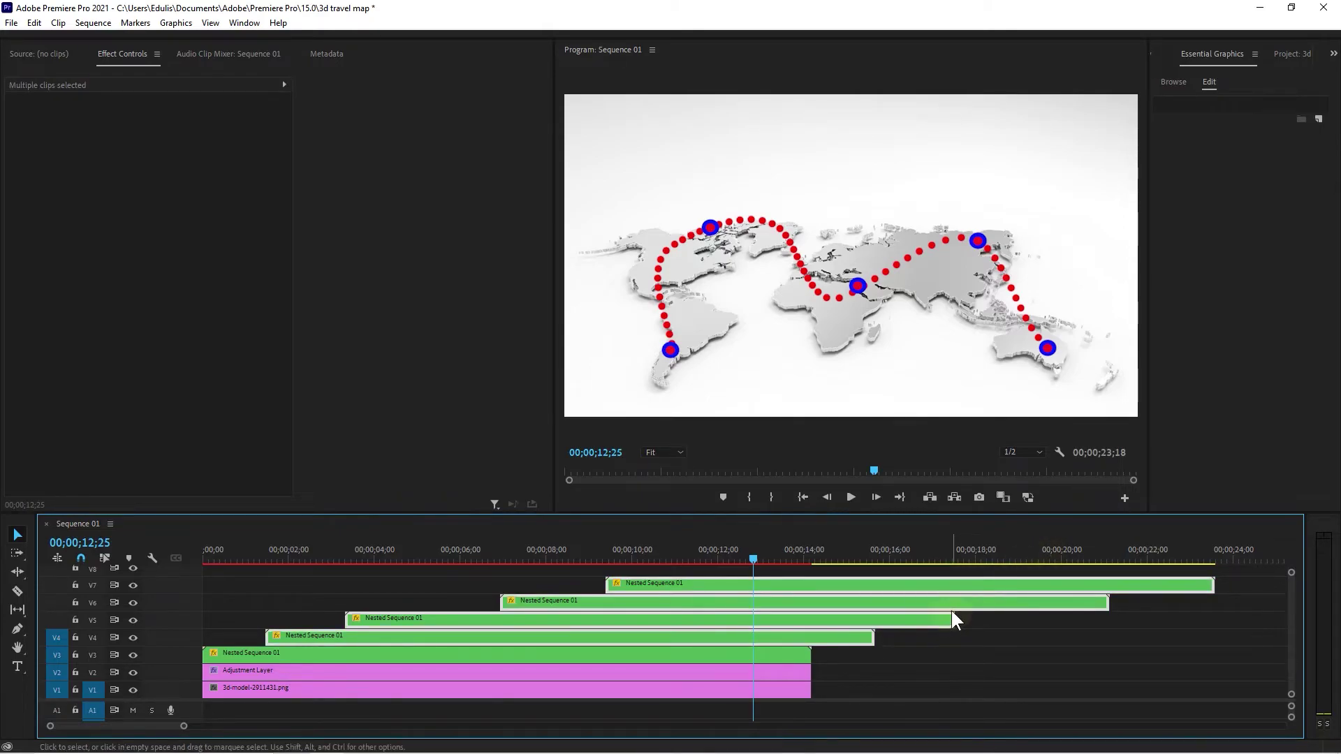
pyautogui.press('c')
pyautogui.click(776, 619)
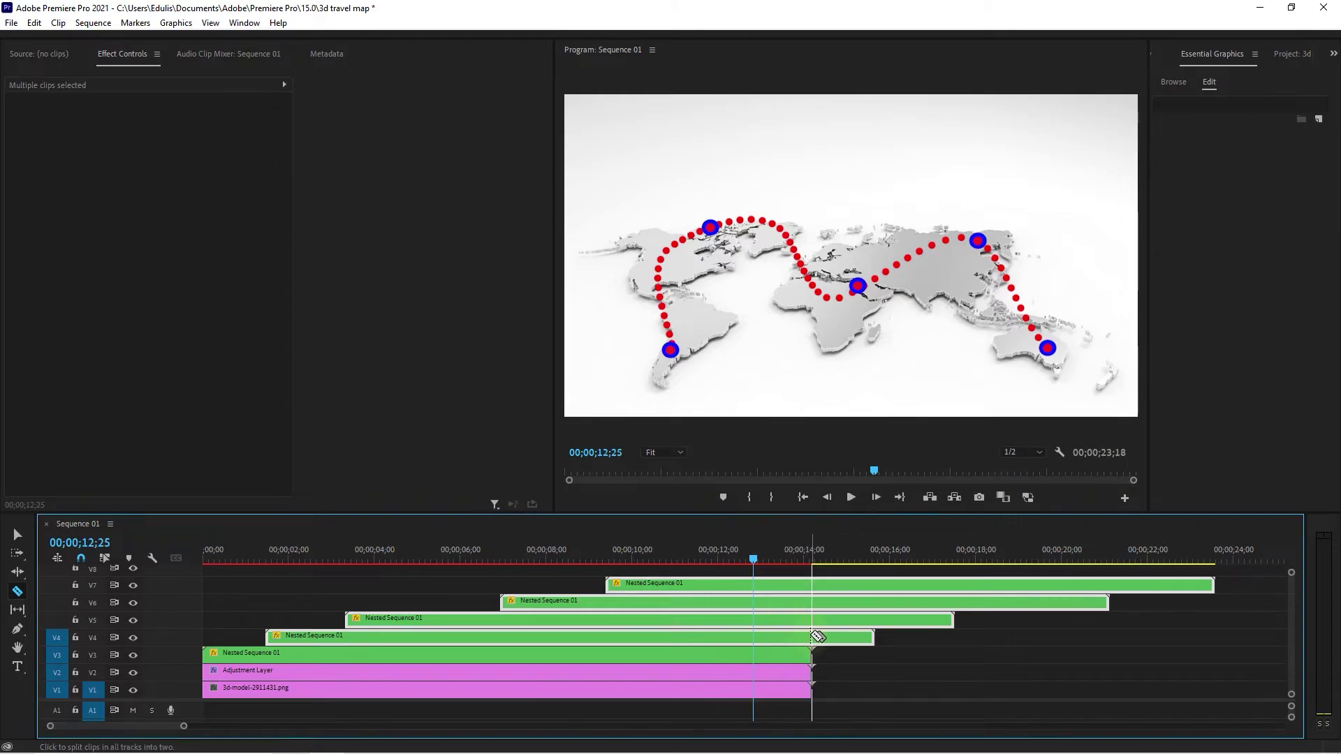
pyautogui.keyDown('shift'); pyautogui.click(811, 642); pyautogui.keyUp('shift')
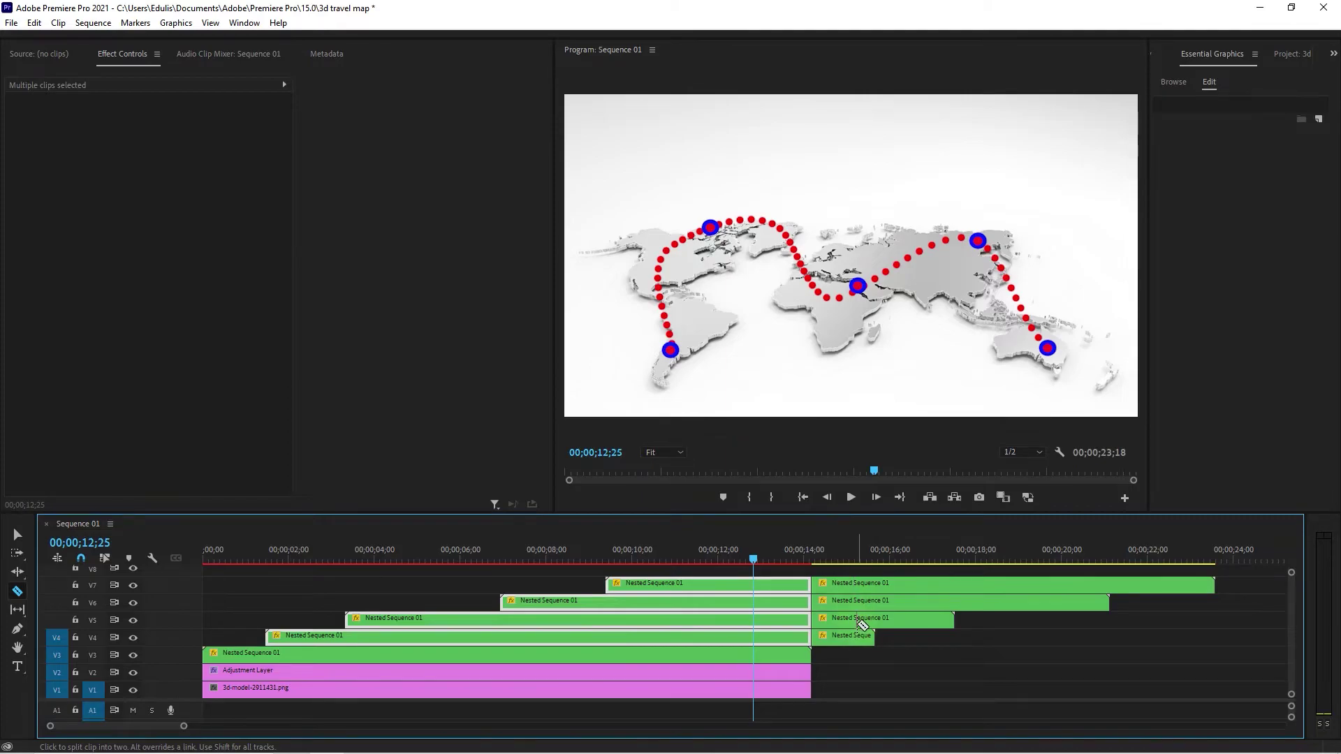
pyautogui.press('v')
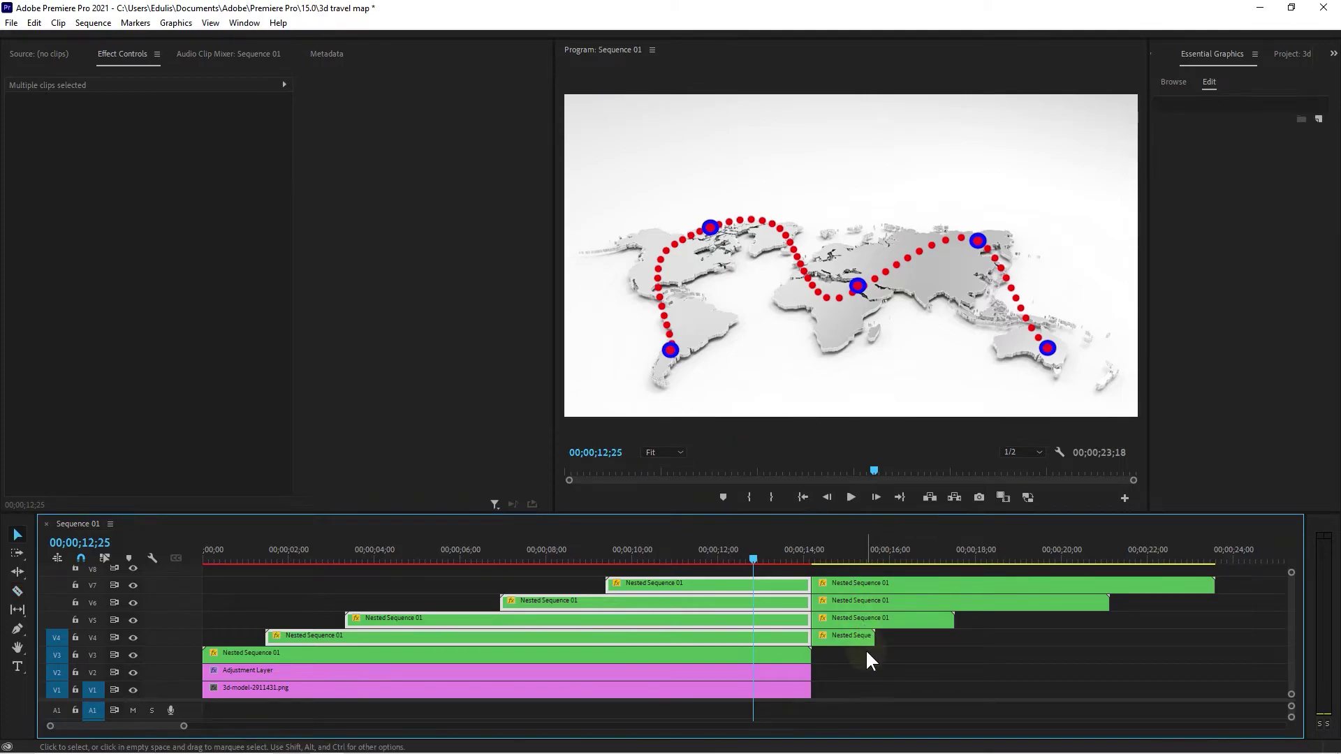
pyautogui.moveTo(859, 664); pyautogui.dragTo(927, 563)
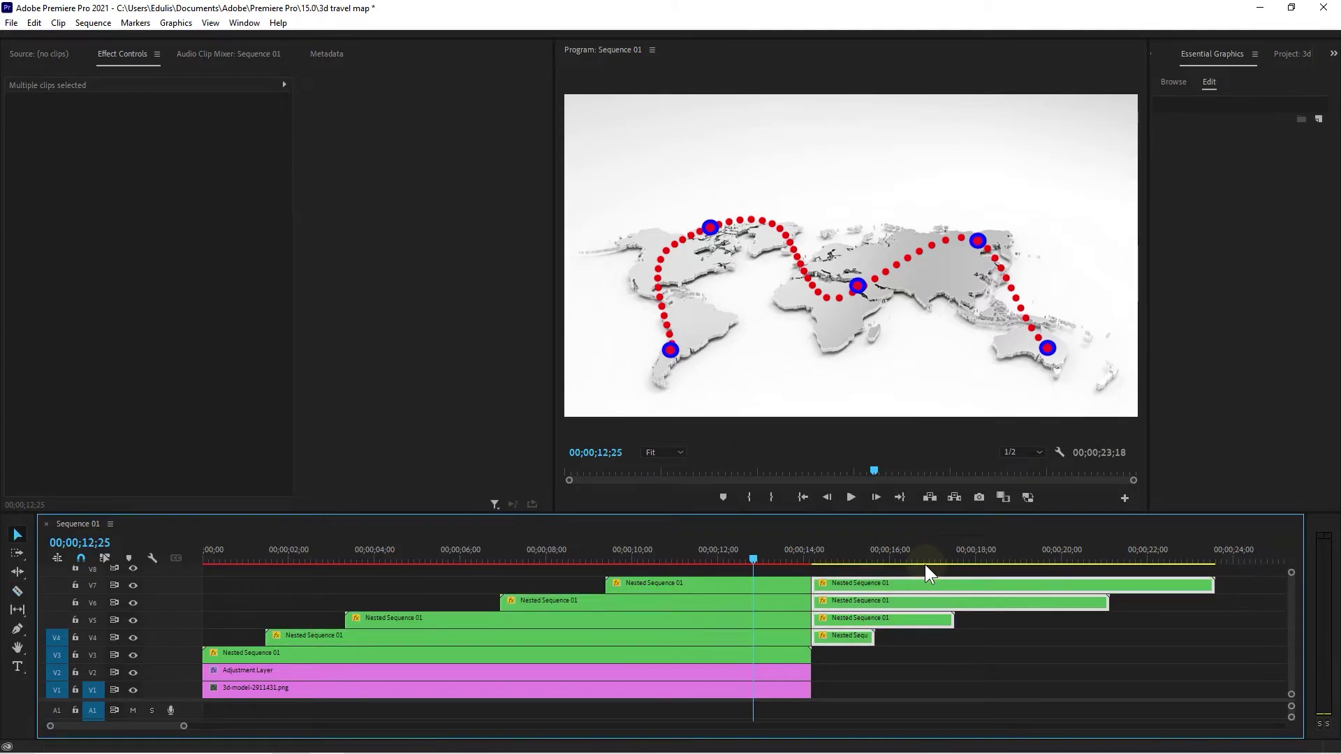
pyautogui.press('Delete')
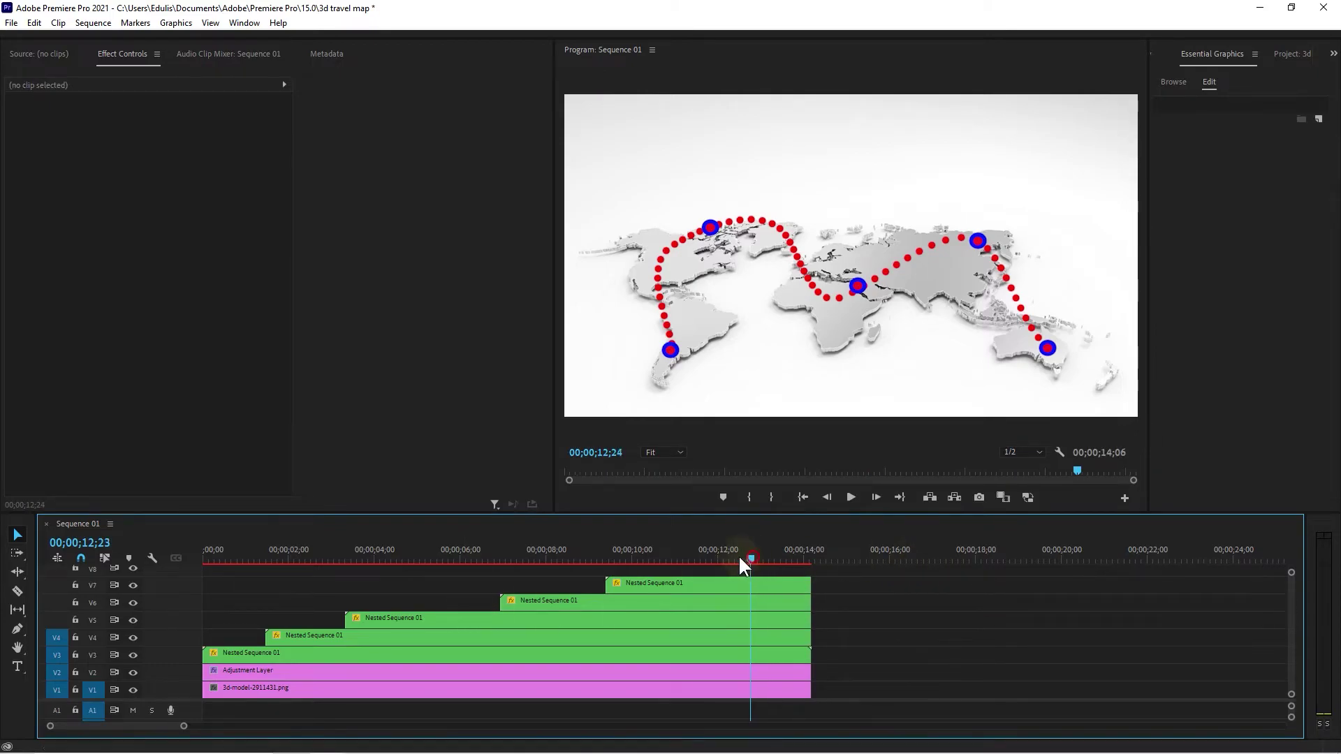
# Marquee-select every map and route clip and nest them into a sequence named '3d map'.
pyautogui.moveTo(741, 557); pyautogui.dragTo(646, 559)
pyautogui.moveTo(854, 577); pyautogui.dragTo(523, 714)
pyautogui.rightClick(620, 599)
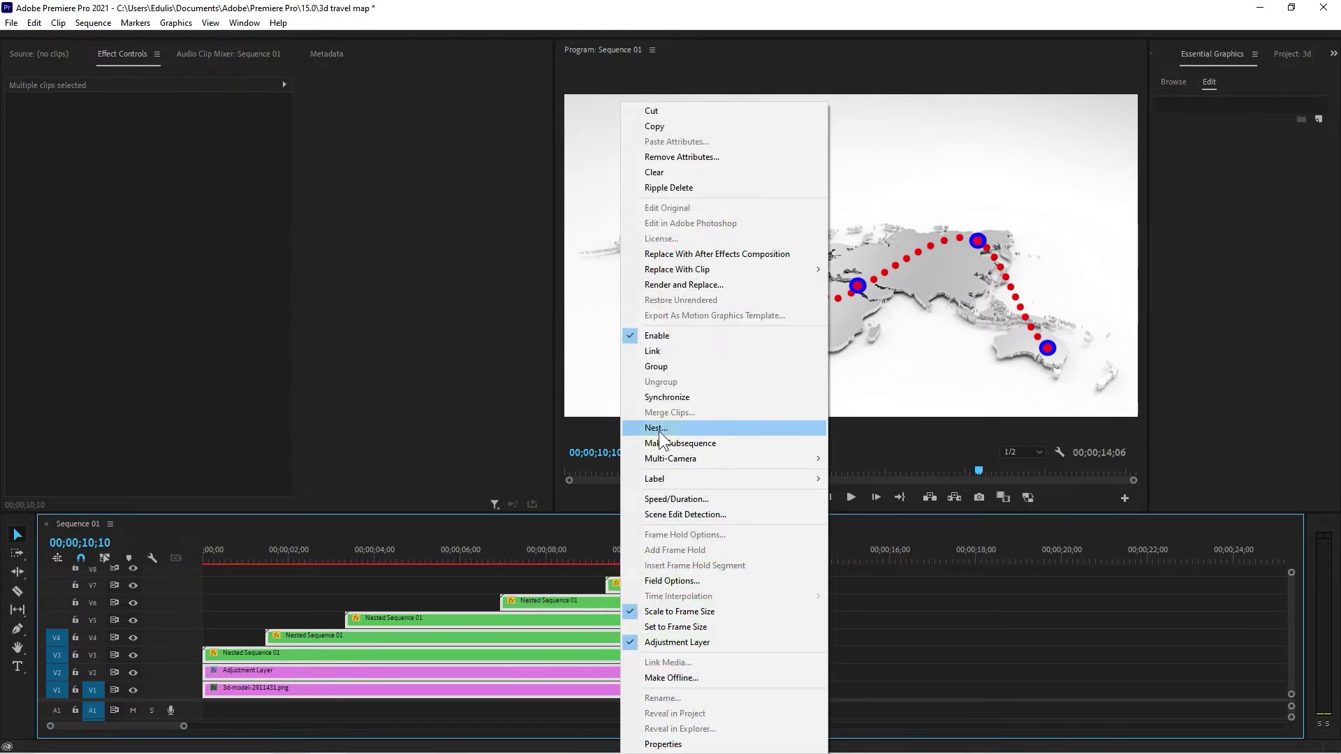
pyautogui.click(659, 429)
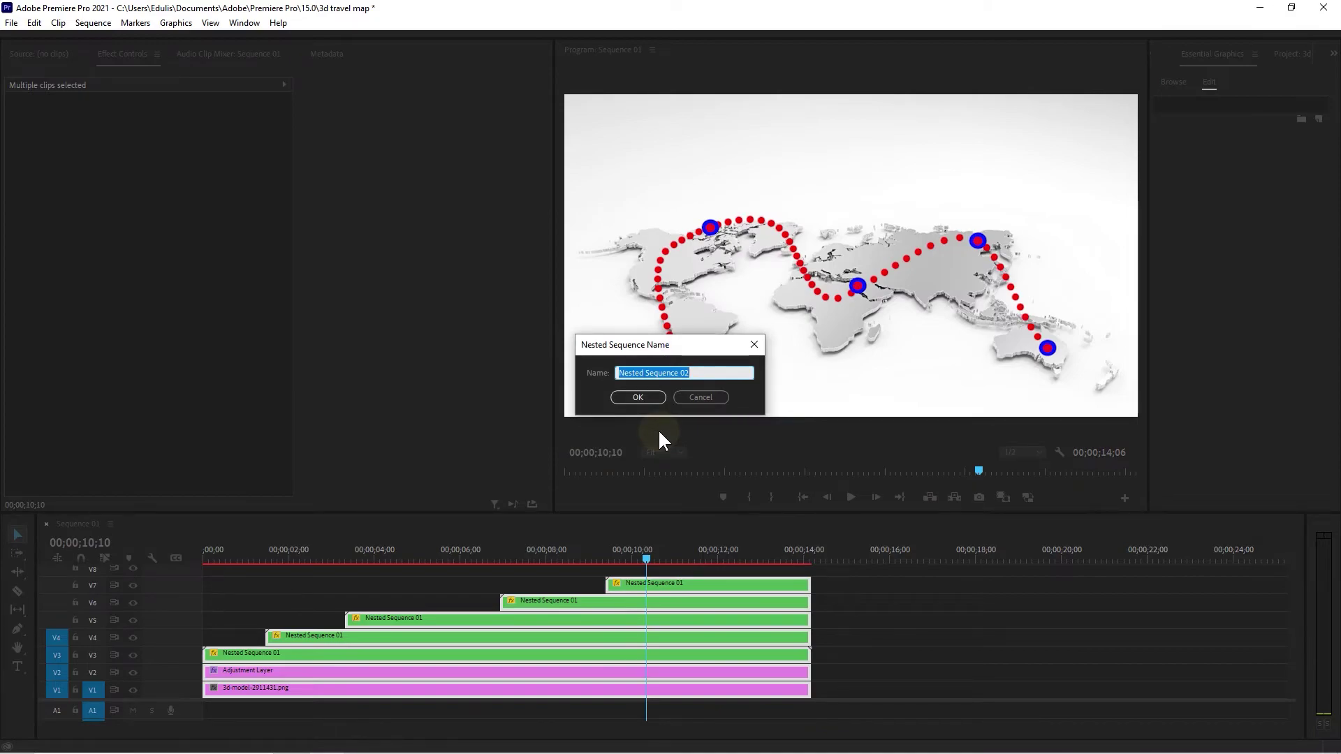
pyautogui.write('3')
pyautogui.write('d')
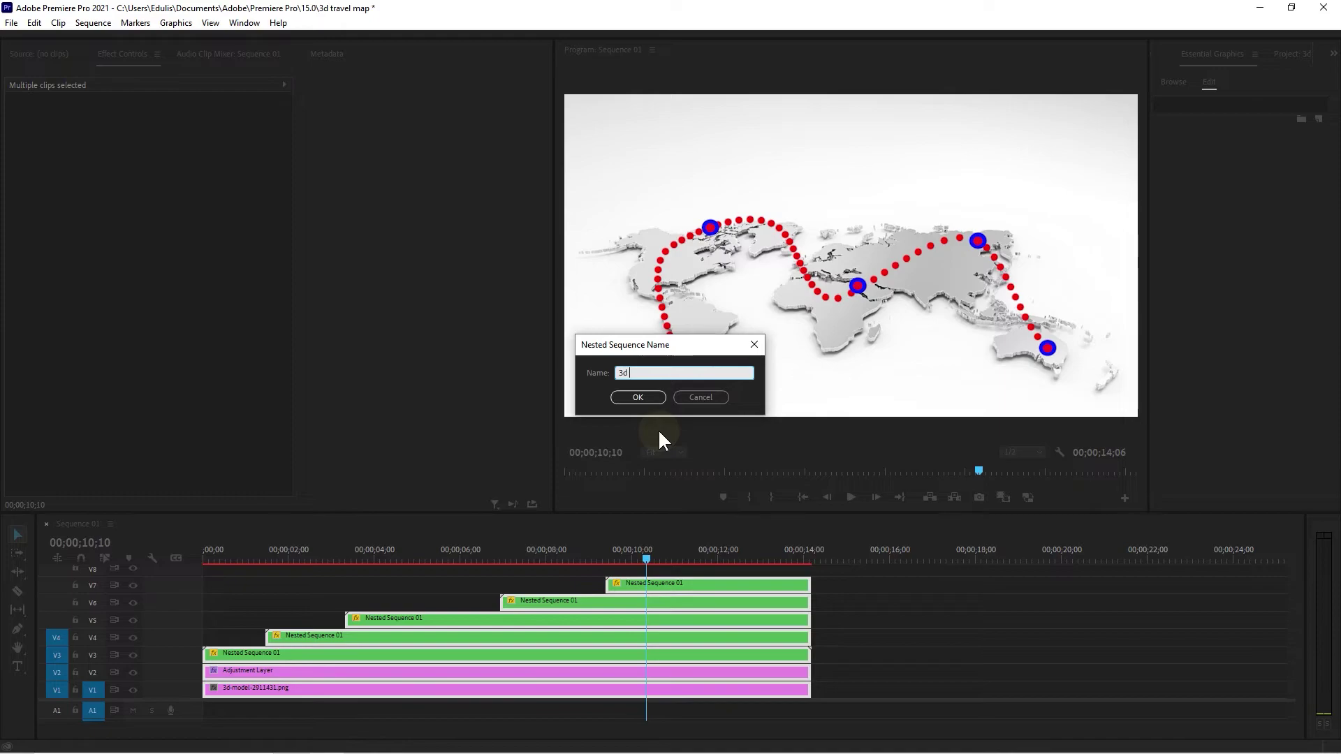
pyautogui.write(' map')
pyautogui.click(650, 396)
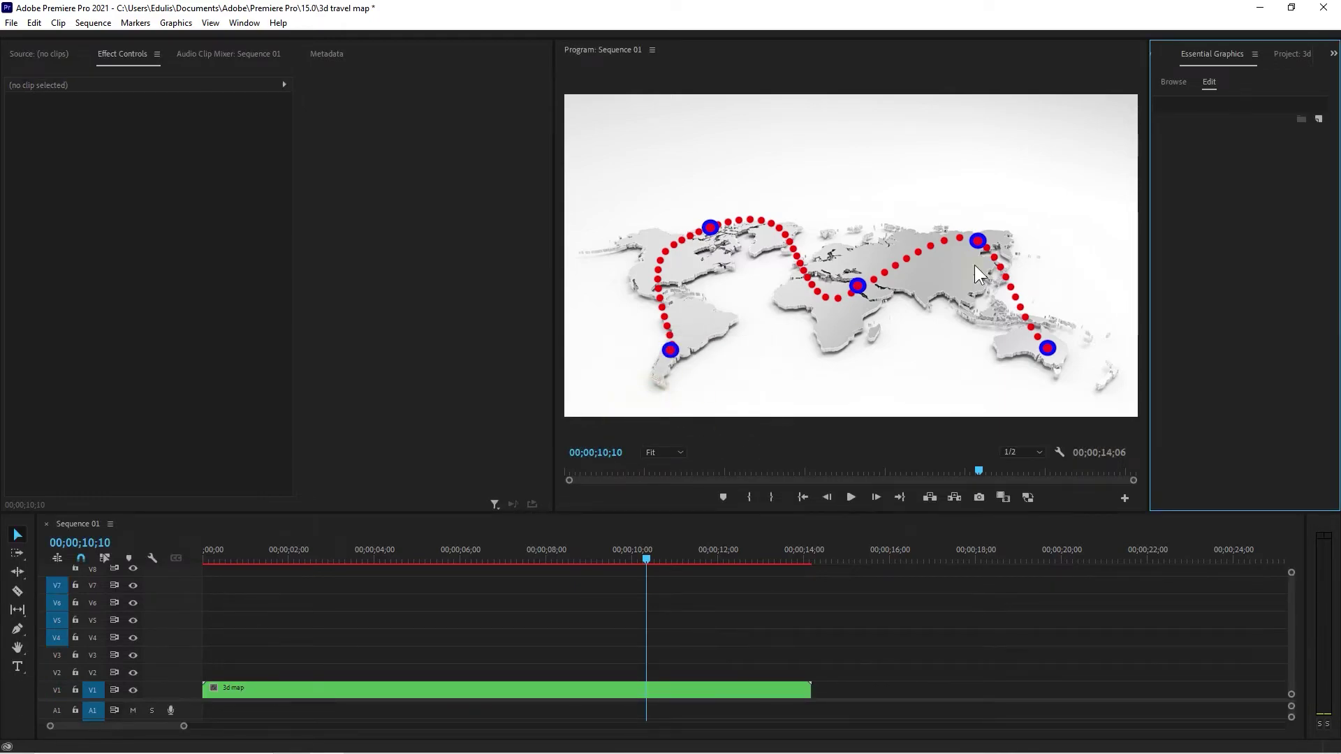
# Search Effects for 'edulis' and apply the Edulis 3d travel map animation preset to the 3d map clip.
pyautogui.click(1335, 20)
pyautogui.click(1238, 132)
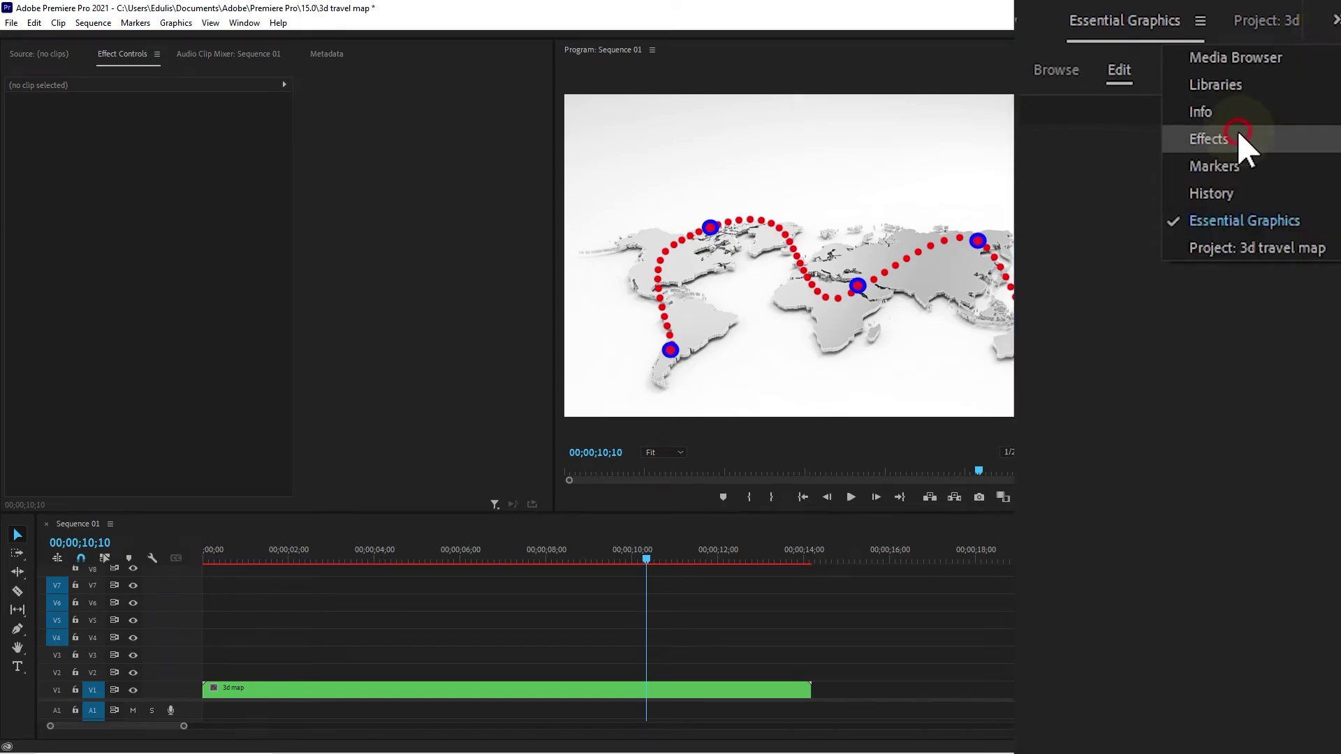
pyautogui.click(1160, 56)
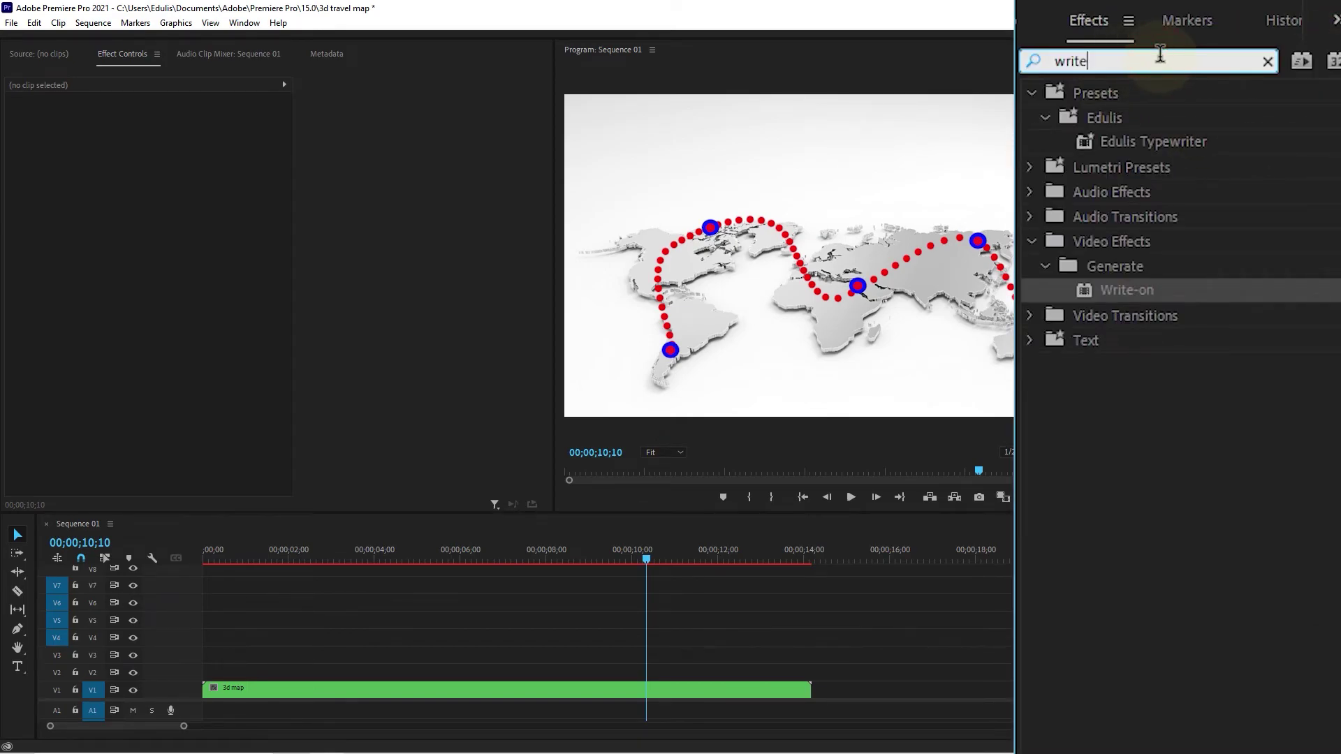
pyautogui.press('BackSpace')
pyautogui.press('BackSpace')
pyautogui.write('ed')
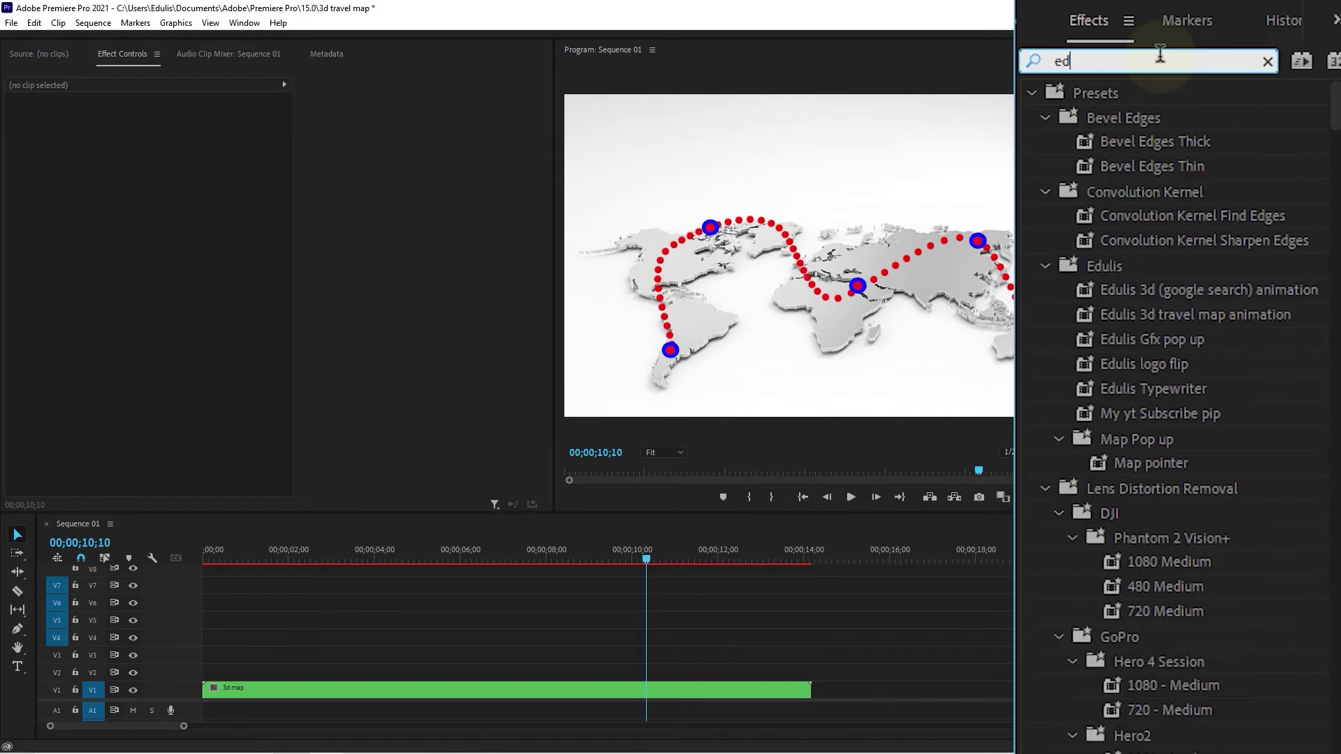
pyautogui.write('ulis')
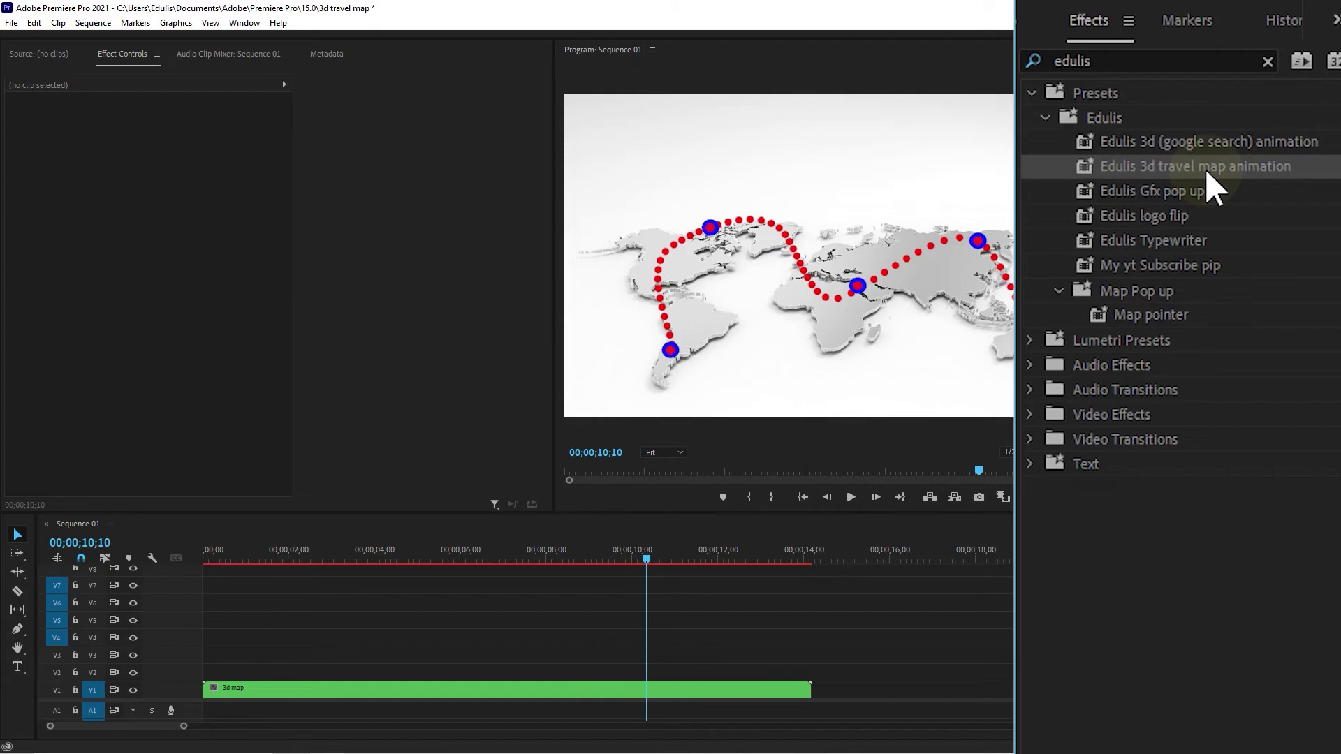
pyautogui.moveTo(1208, 171); pyautogui.dragTo(926, 276)
pyautogui.moveTo(333, 697); pyautogui.dragTo(334, 697)
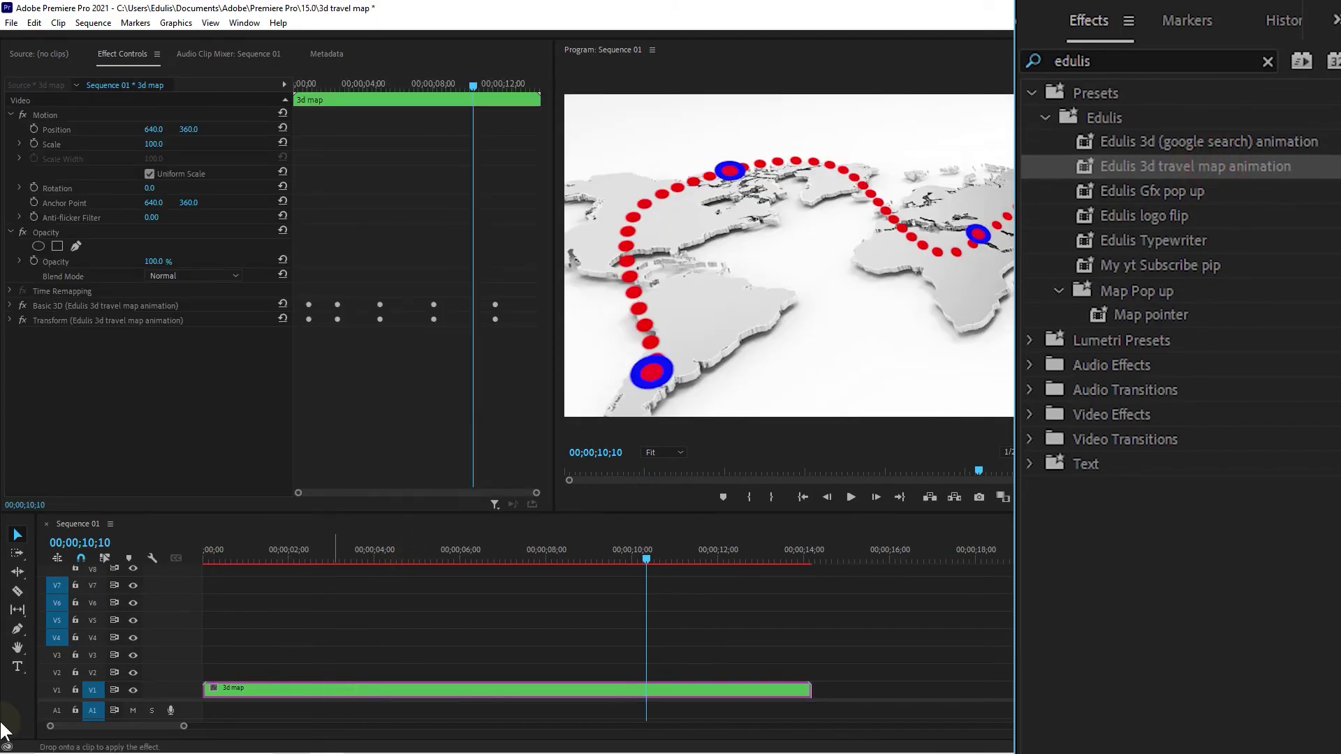
# Play the animated 3D travel map from the start of the sequence.
pyautogui.click(214, 552)
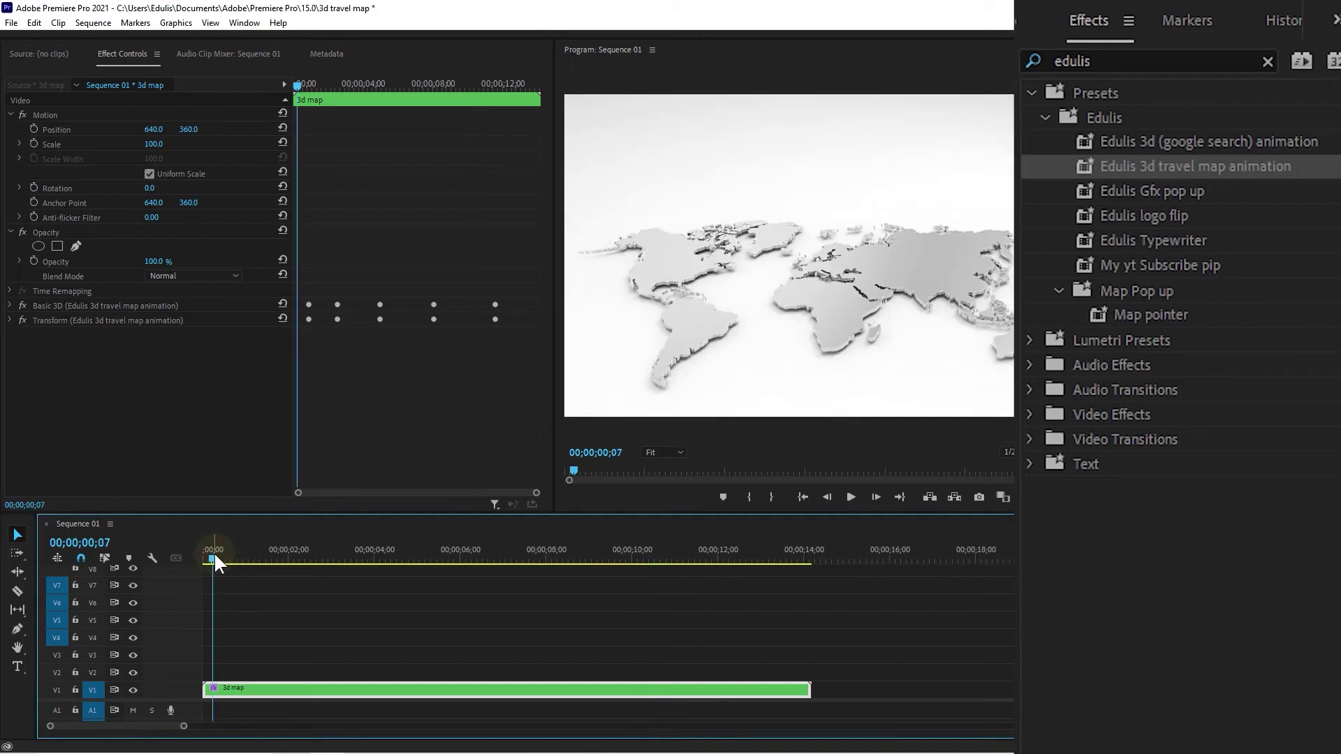
pyautogui.click(268, 525)
pyautogui.press('space')
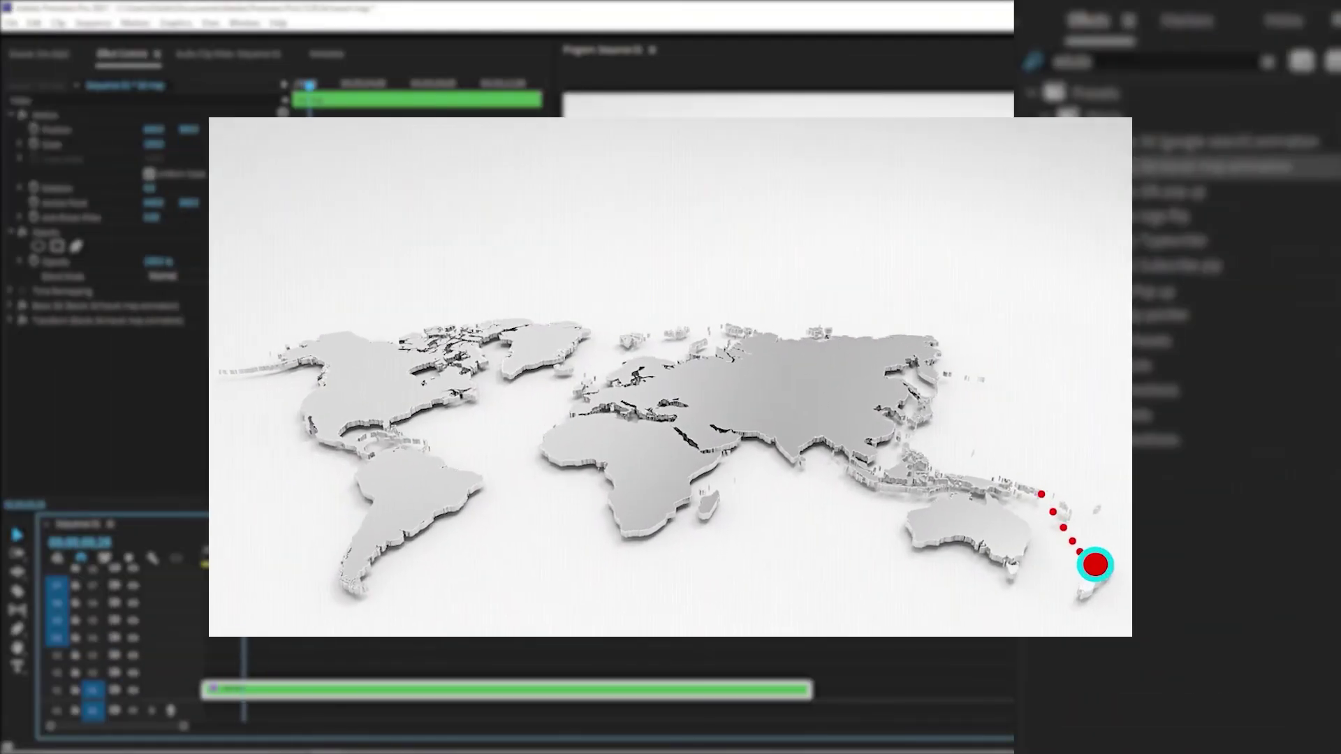